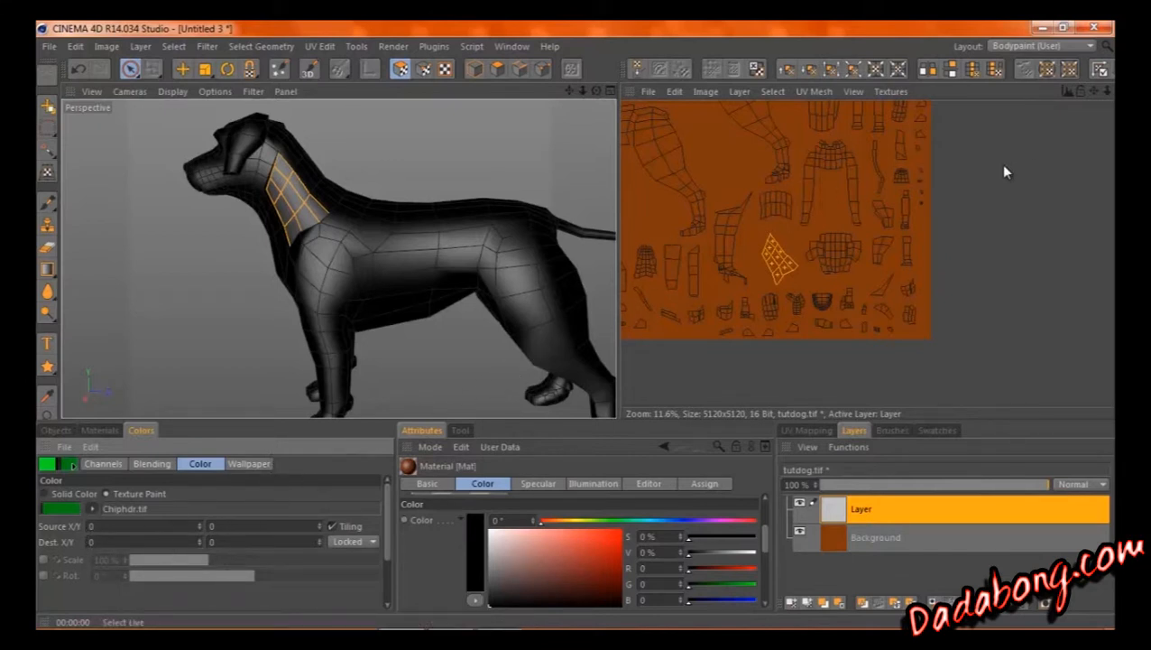
Step: Deselect the neck polygons and paint the Chiphdr.tif texture over the dog's neck UV island with the brush
{"action": "left_click_drag", "start_coordinate": [1093, 90], "coordinate": [929, 116]}
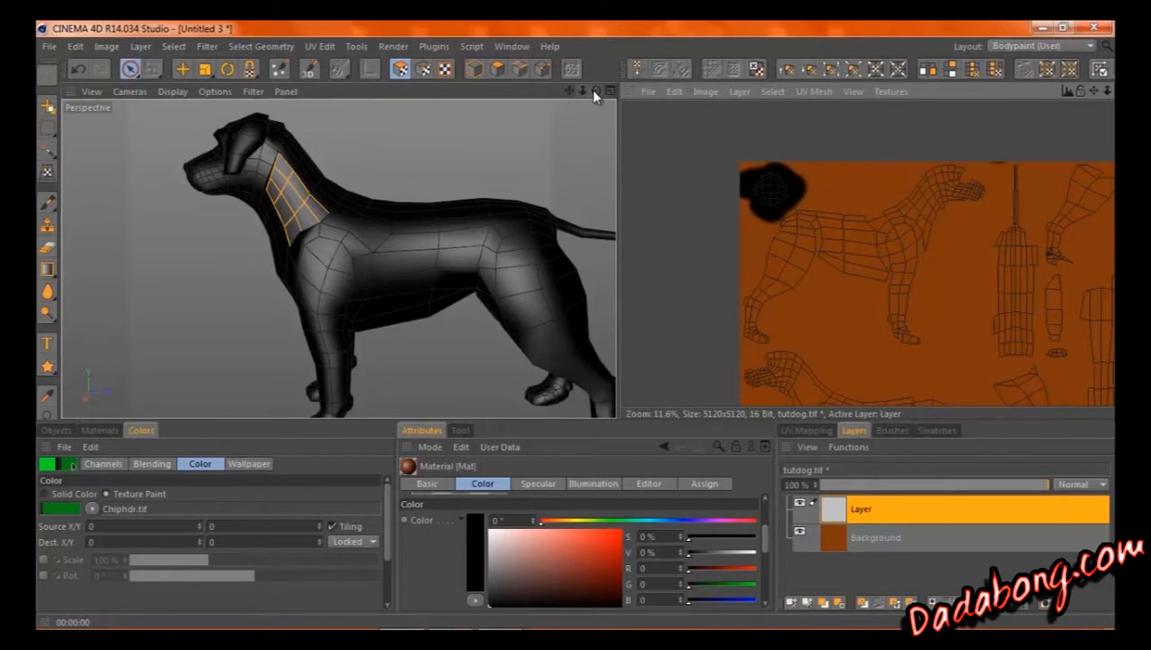
{"action": "left_click_drag", "start_coordinate": [1093, 90], "coordinate": [925, 426]}
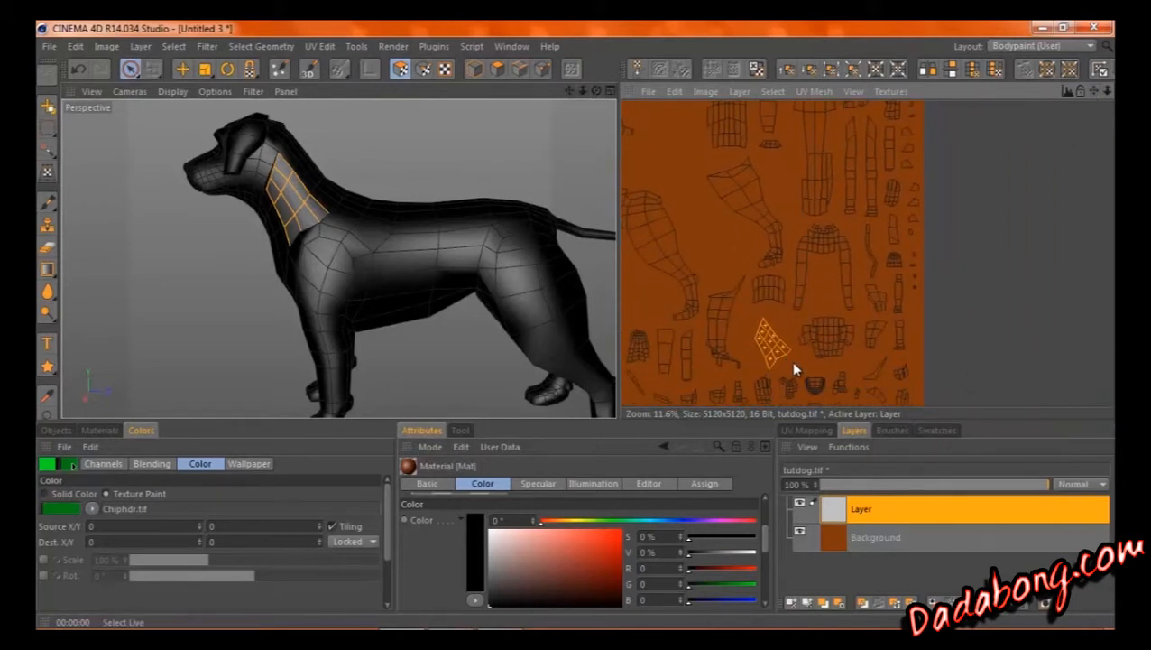
{"action": "left_click", "coordinate": [757, 319]}
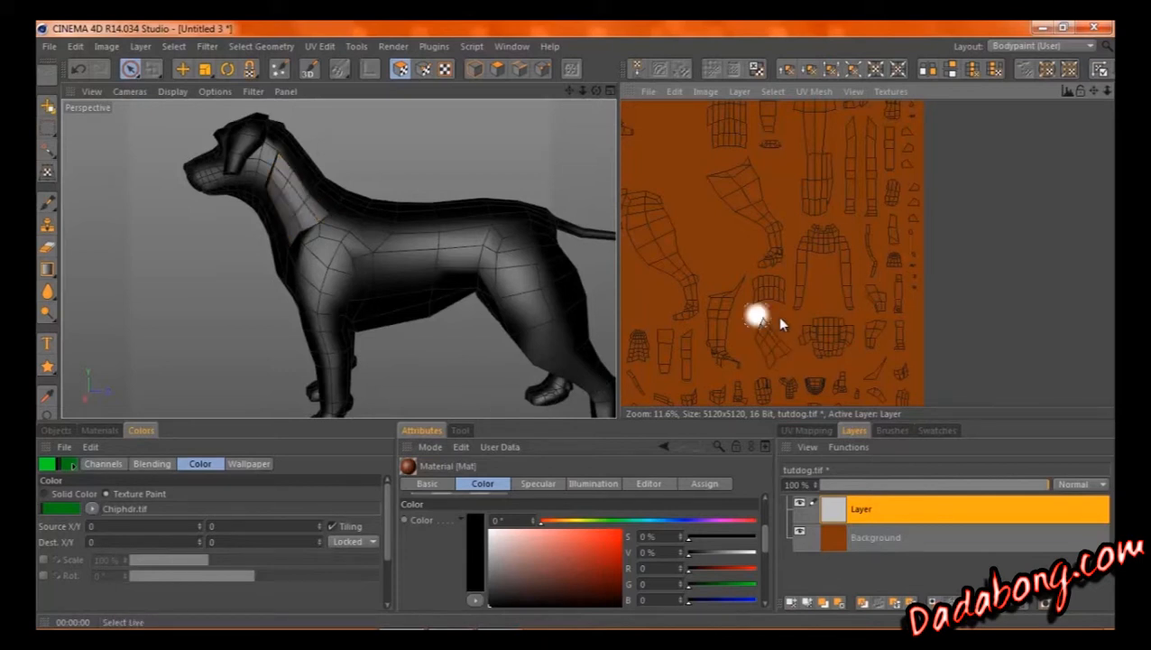
{"action": "scroll", "coordinate": [760, 333], "scroll_direction": "up", "scroll_amount": 4}
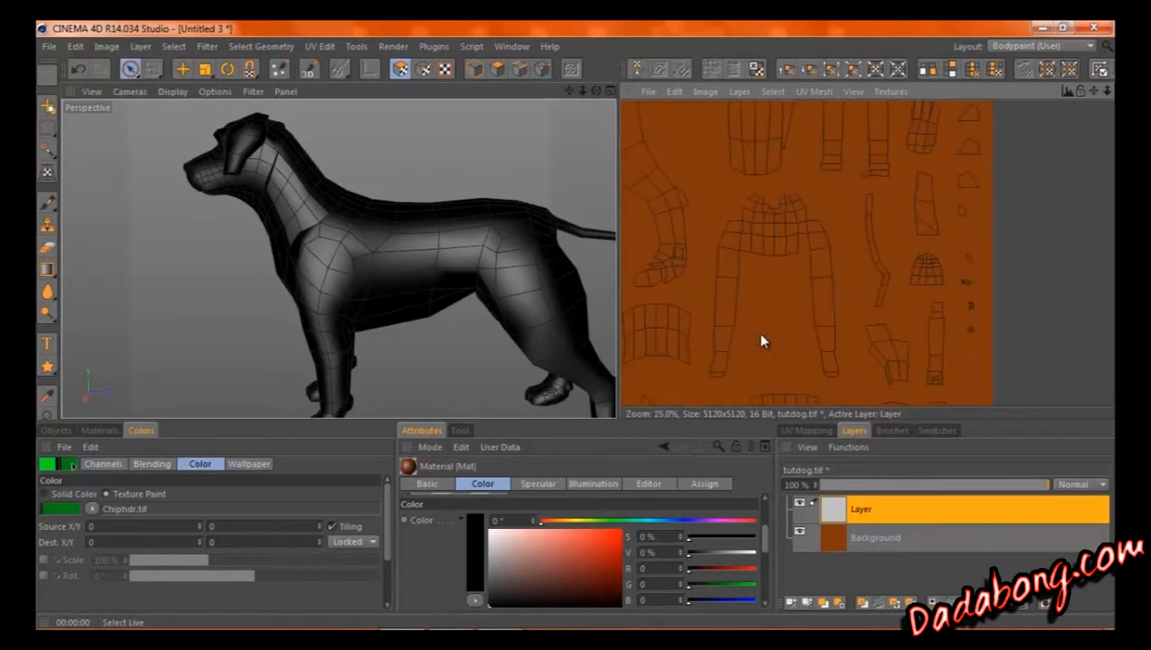
{"action": "left_click_drag", "start_coordinate": [1092, 90], "coordinate": [1072, 131]}
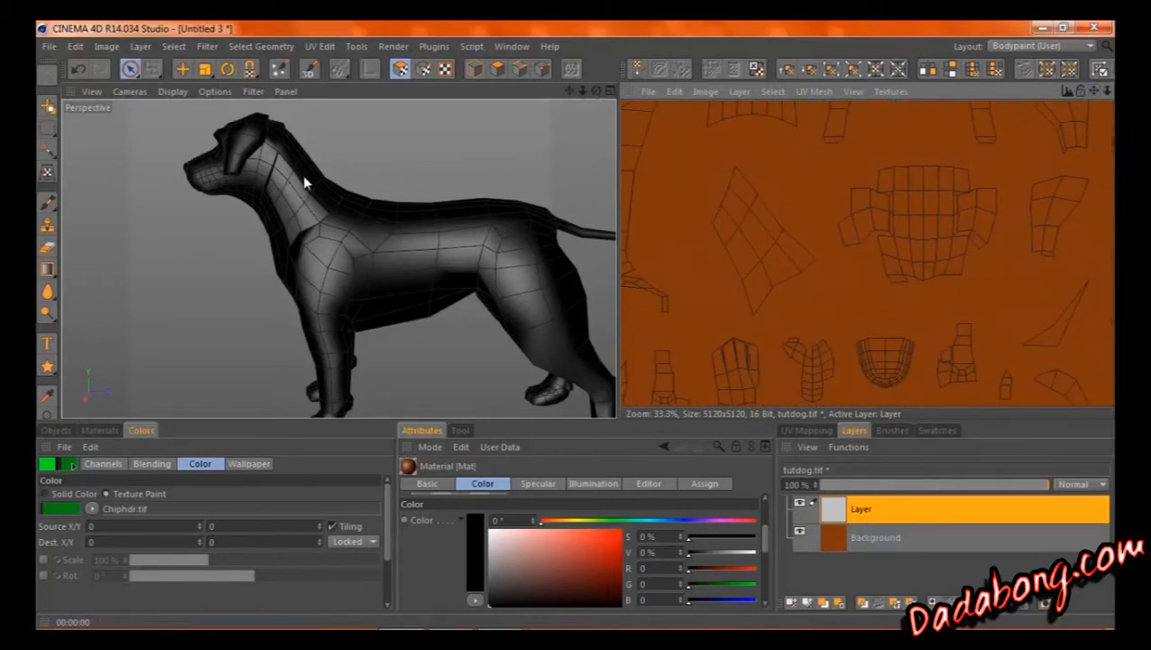
{"action": "left_click", "coordinate": [45, 200]}
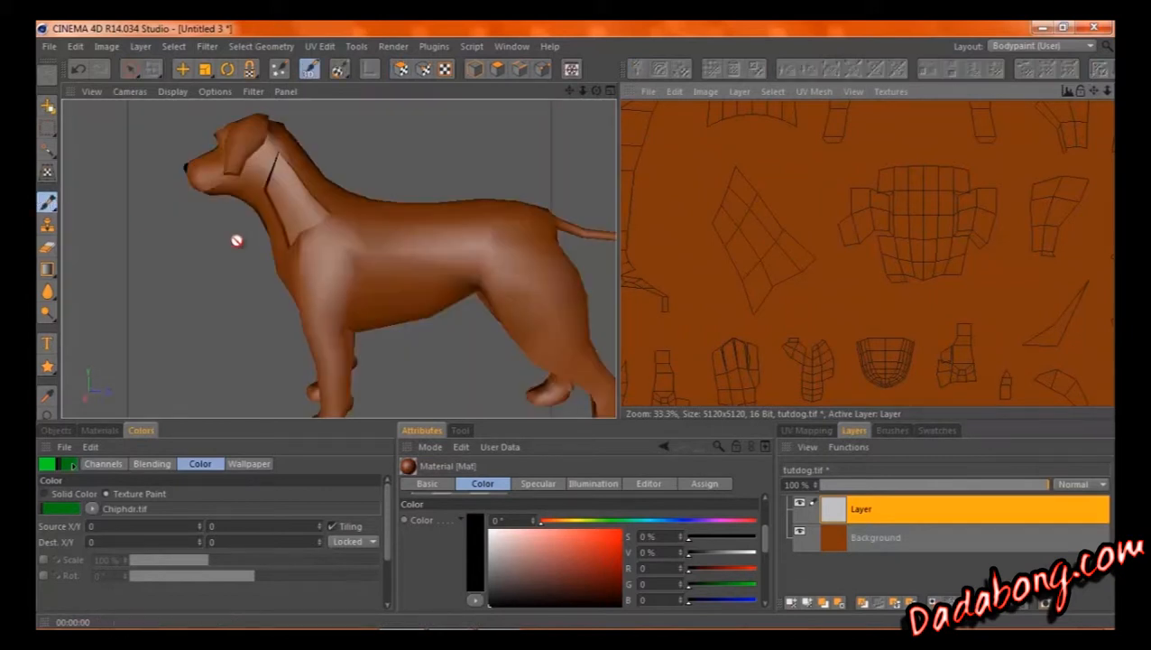
{"action": "mouse_move", "coordinate": [785, 172]}
{"action": "left_mouse_down"}
{"action": "mouse_move", "coordinate": [706, 206]}
{"action": "mouse_move", "coordinate": [787, 204]}
{"action": "mouse_move", "coordinate": [749, 266]}
{"action": "mouse_move", "coordinate": [780, 275]}
{"action": "mouse_move", "coordinate": [756, 306]}
{"action": "mouse_move", "coordinate": [781, 311]}
{"action": "mouse_move", "coordinate": [767, 284]}
{"action": "left_mouse_up"}
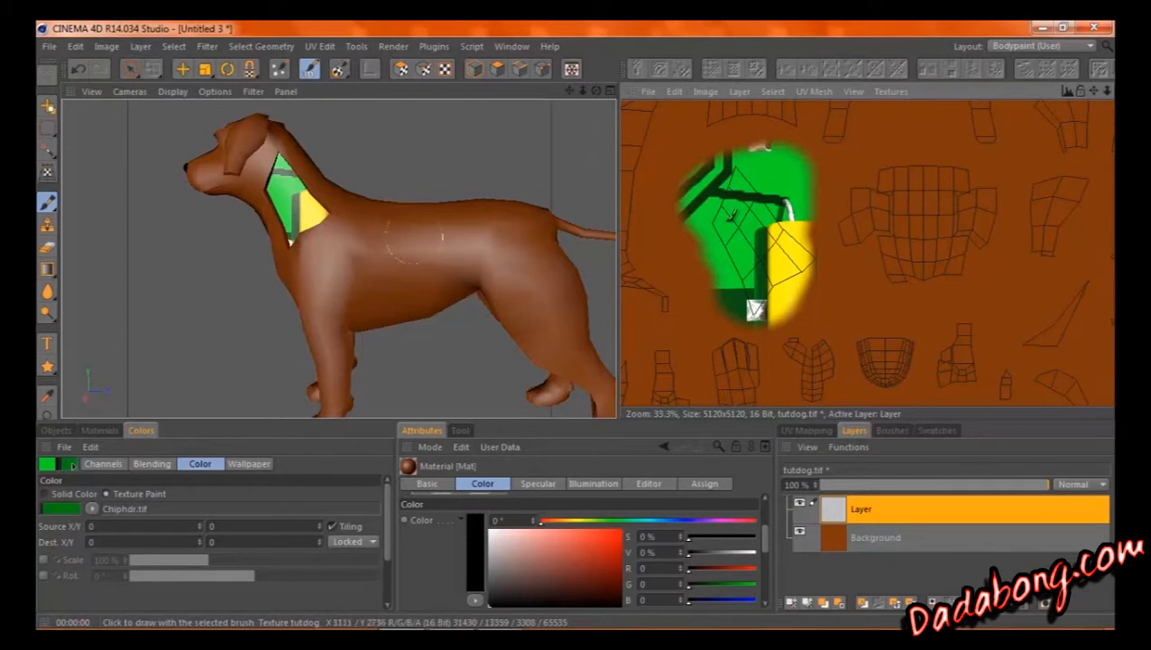
Step: Set the paint texture's destination mode to Mouse Hit and repaint the neck UV island
{"action": "left_click", "coordinate": [351, 545]}
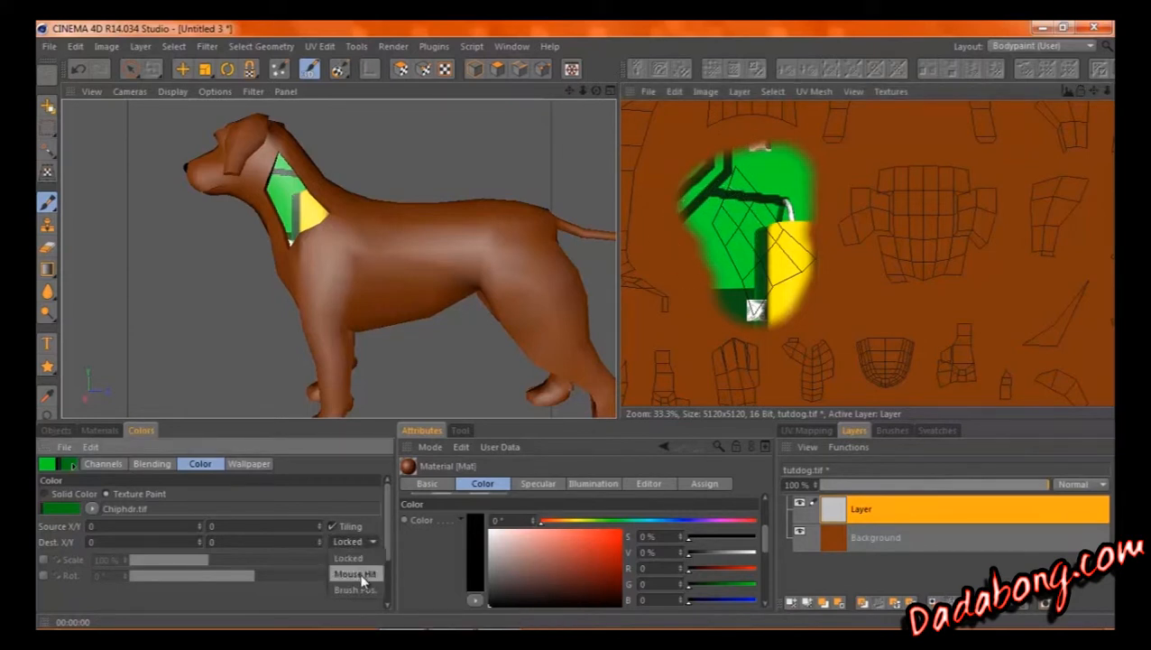
{"action": "left_click", "coordinate": [360, 574]}
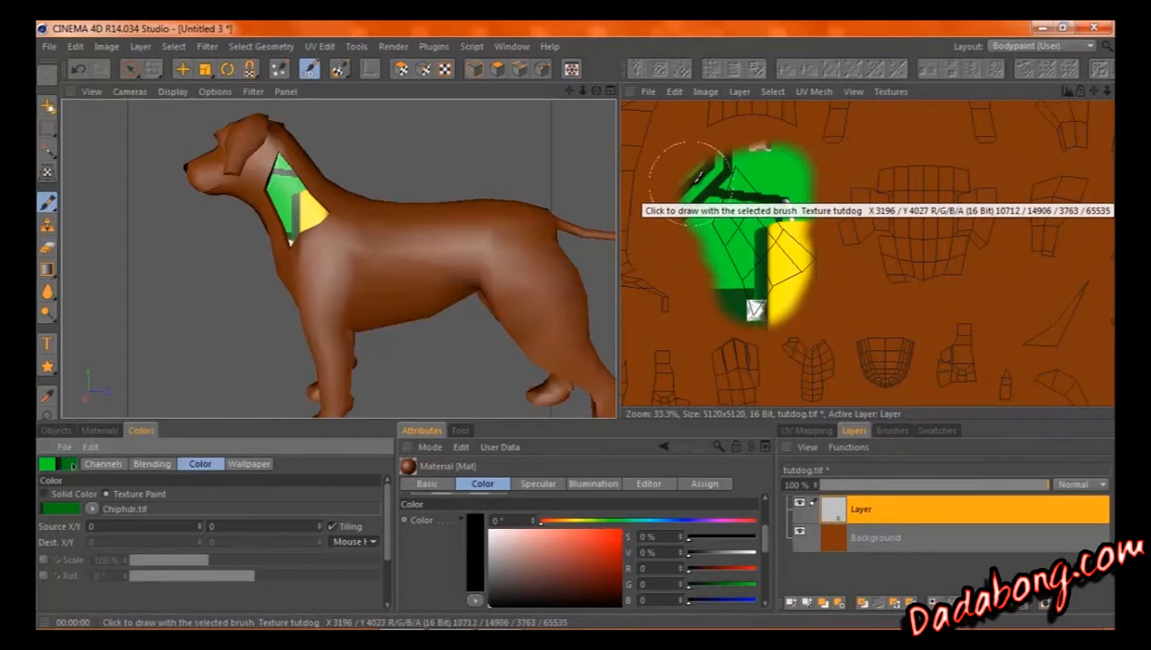
{"action": "mouse_move", "coordinate": [702, 176]}
{"action": "left_mouse_down"}
{"action": "mouse_move", "coordinate": [755, 162]}
{"action": "mouse_move", "coordinate": [790, 177]}
{"action": "mouse_move", "coordinate": [786, 279]}
{"action": "mouse_move", "coordinate": [766, 311]}
{"action": "mouse_move", "coordinate": [745, 311]}
{"action": "mouse_move", "coordinate": [733, 213]}
{"action": "left_mouse_up"}
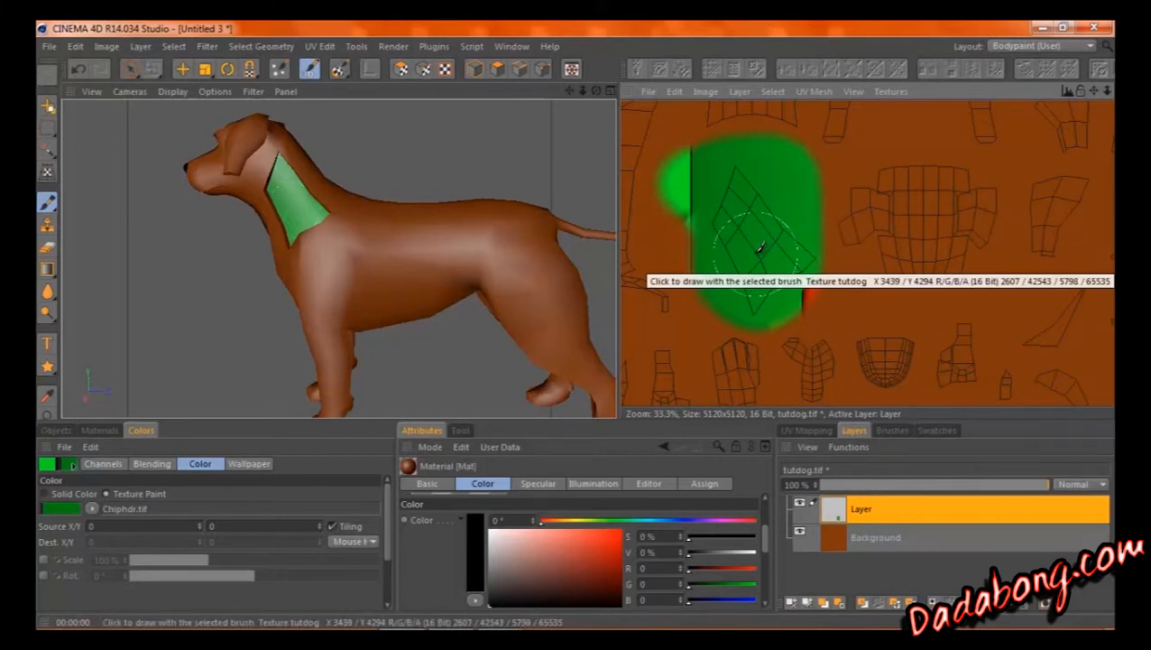
Step: Enable texture scaling at 12% and paint the smaller circuit pattern over the neck UV island
{"action": "left_click", "coordinate": [42, 560]}
{"action": "left_click_drag", "start_coordinate": [199, 561], "coordinate": [157, 569]}
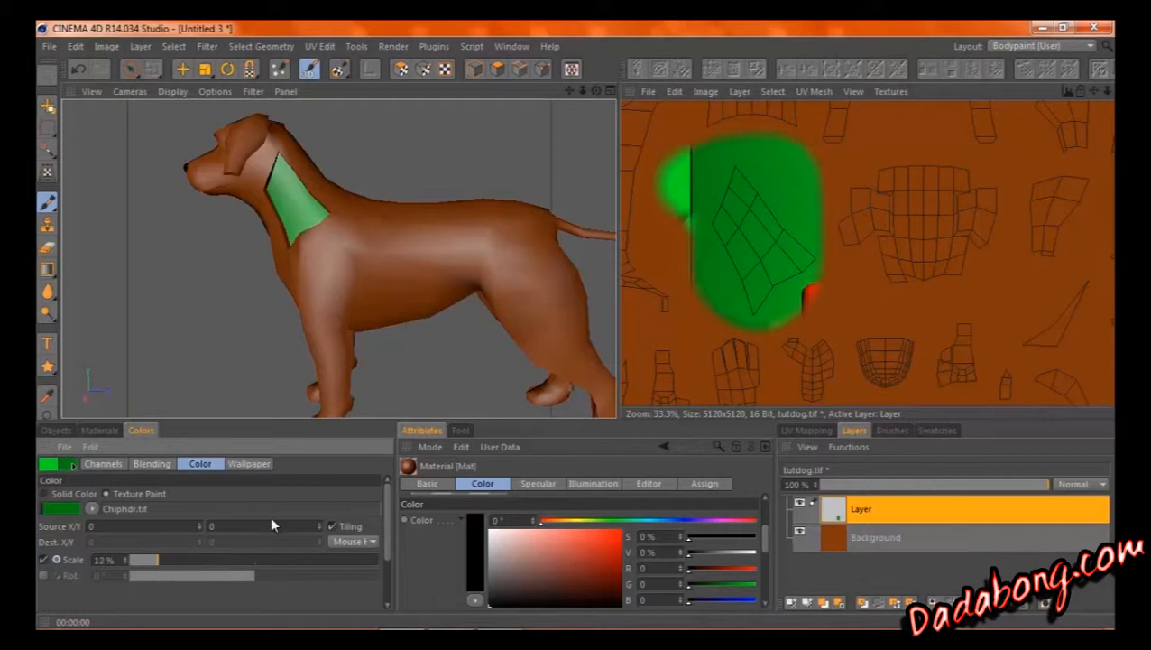
{"action": "mouse_move", "coordinate": [732, 177]}
{"action": "left_mouse_down"}
{"action": "mouse_move", "coordinate": [745, 226]}
{"action": "mouse_move", "coordinate": [740, 281]}
{"action": "mouse_move", "coordinate": [776, 240]}
{"action": "mouse_move", "coordinate": [786, 277]}
{"action": "left_mouse_up"}
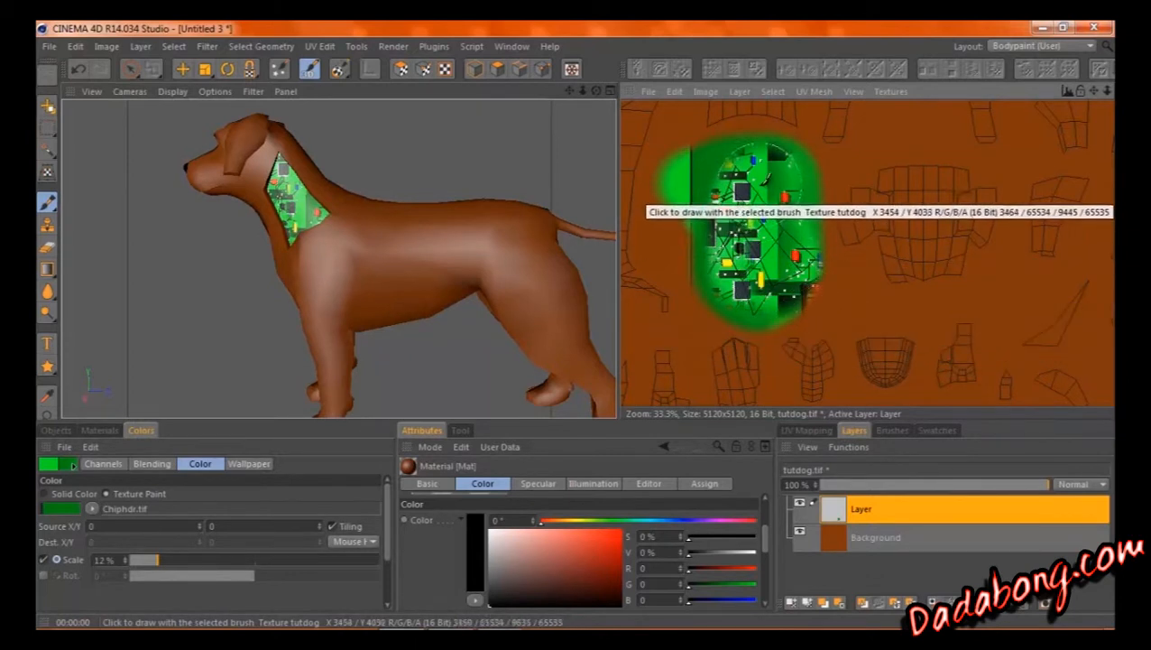
{"action": "left_click_drag", "start_coordinate": [742, 180], "coordinate": [741, 319]}
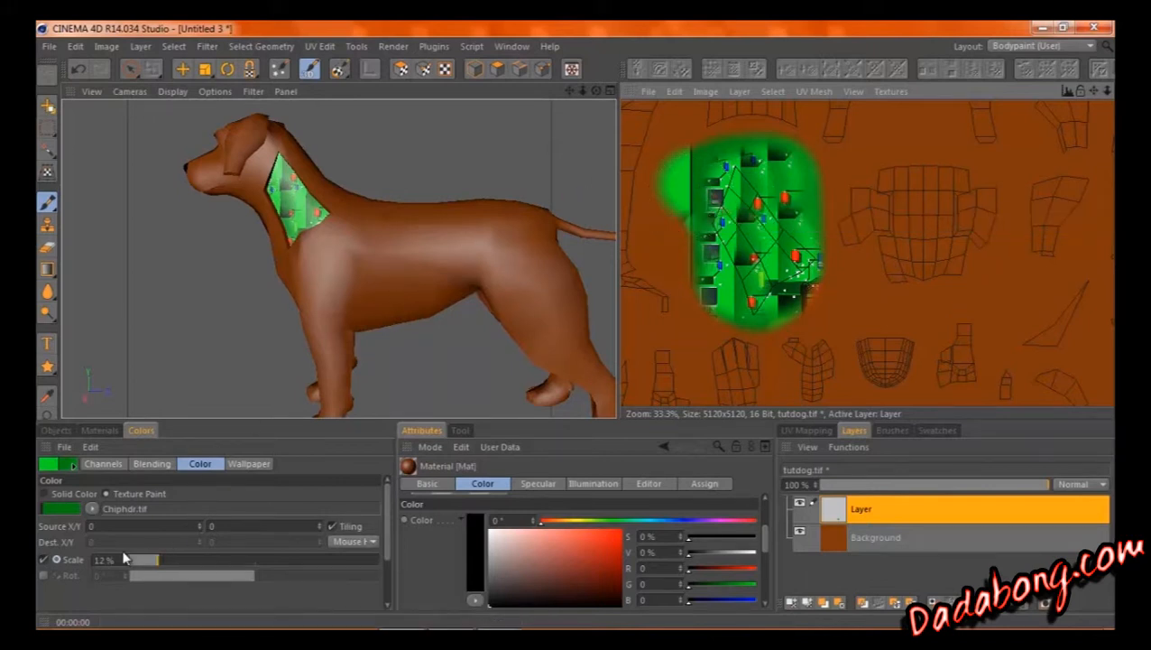
{"action": "left_click_drag", "start_coordinate": [693, 190], "coordinate": [764, 222]}
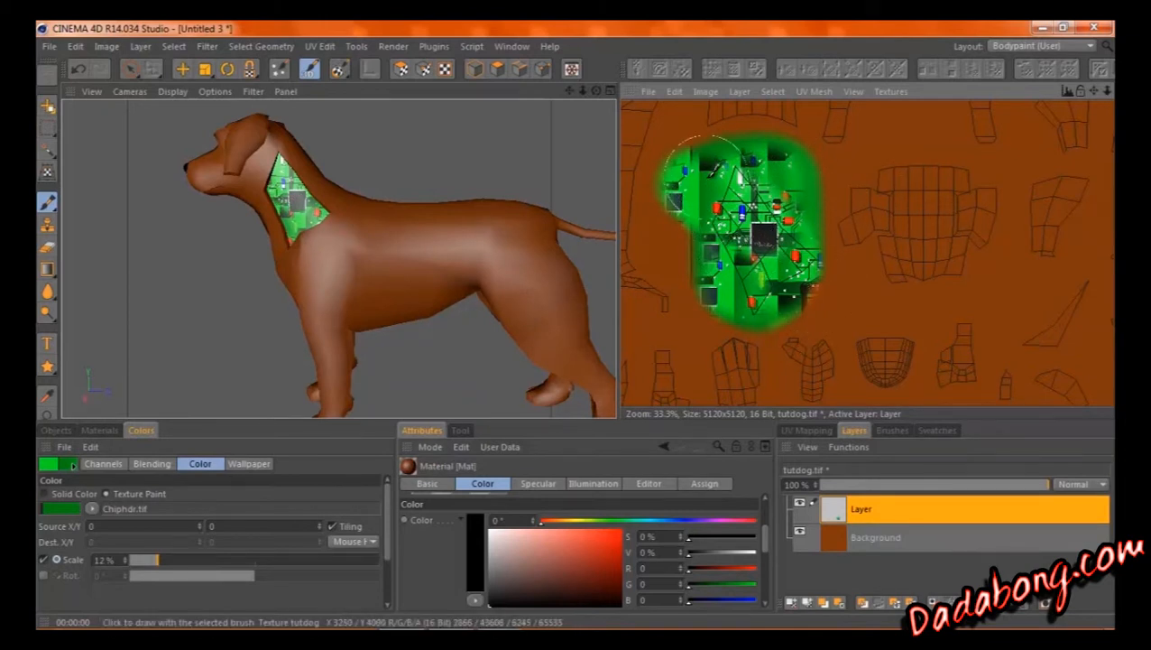
{"action": "mouse_move", "coordinate": [698, 178]}
{"action": "left_mouse_down"}
{"action": "mouse_move", "coordinate": [677, 171]}
{"action": "mouse_move", "coordinate": [803, 252]}
{"action": "mouse_move", "coordinate": [803, 303]}
{"action": "mouse_move", "coordinate": [776, 271]}
{"action": "mouse_move", "coordinate": [762, 171]}
{"action": "mouse_move", "coordinate": [757, 249]}
{"action": "left_mouse_up"}
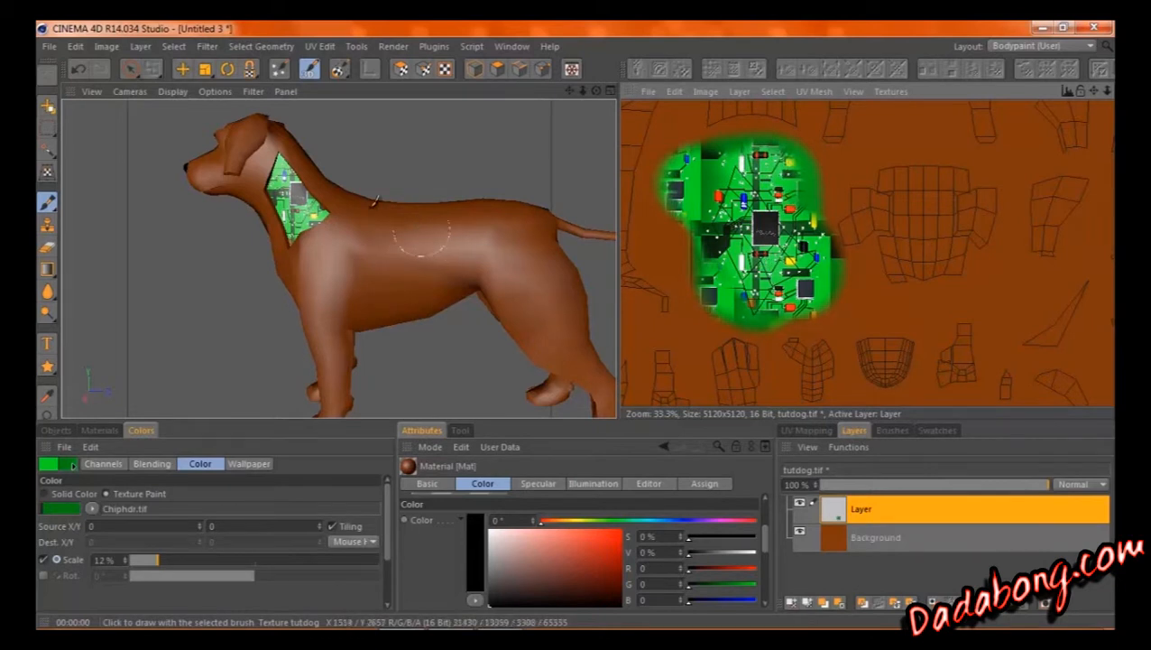
Step: Enable texture rotation at -31° and paint the tilted circuit pattern over the neck UV island
{"action": "scroll", "coordinate": [275, 192], "scroll_direction": "up", "scroll_amount": 5}
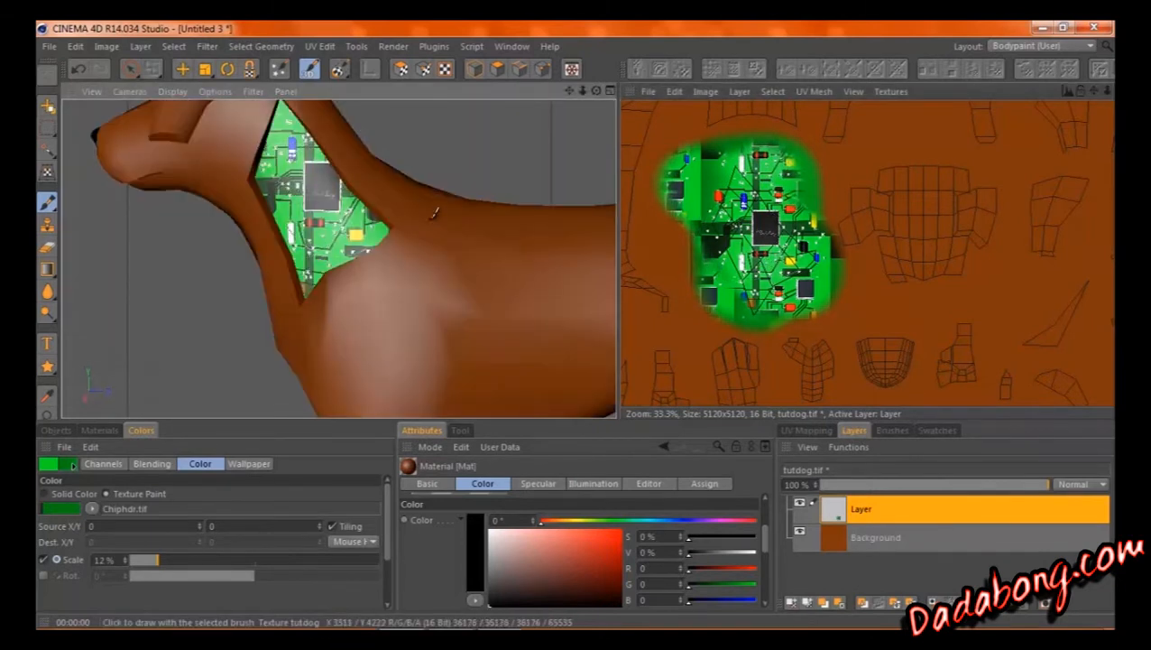
{"action": "left_click_drag", "start_coordinate": [596, 90], "coordinate": [572, 325]}
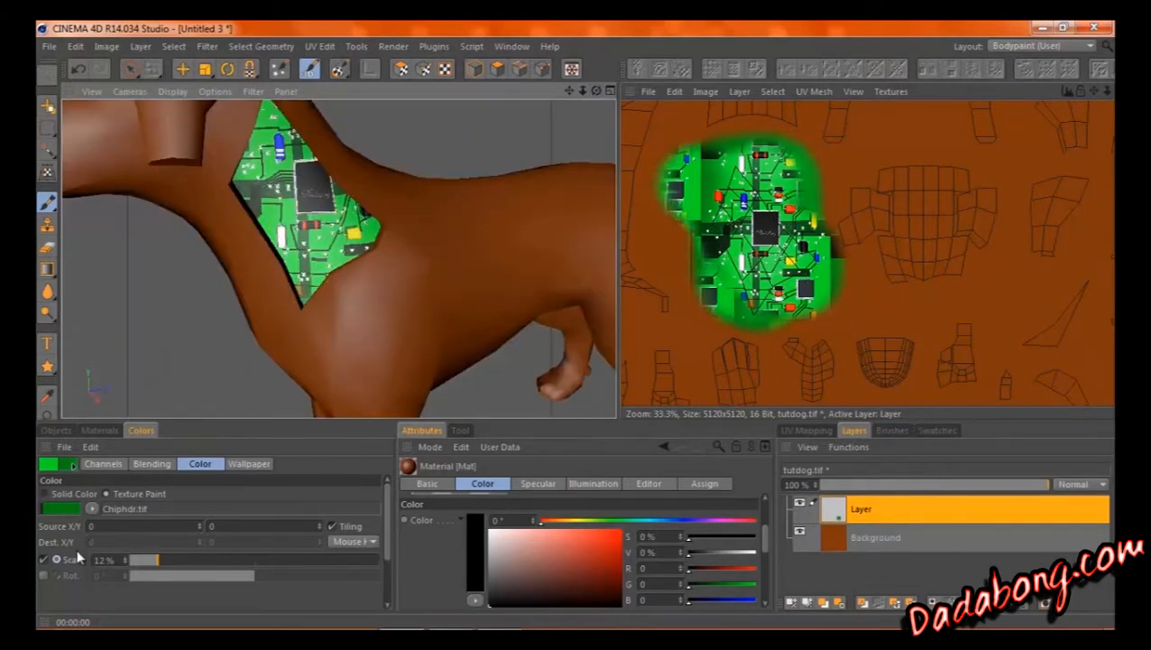
{"action": "left_click", "coordinate": [43, 575]}
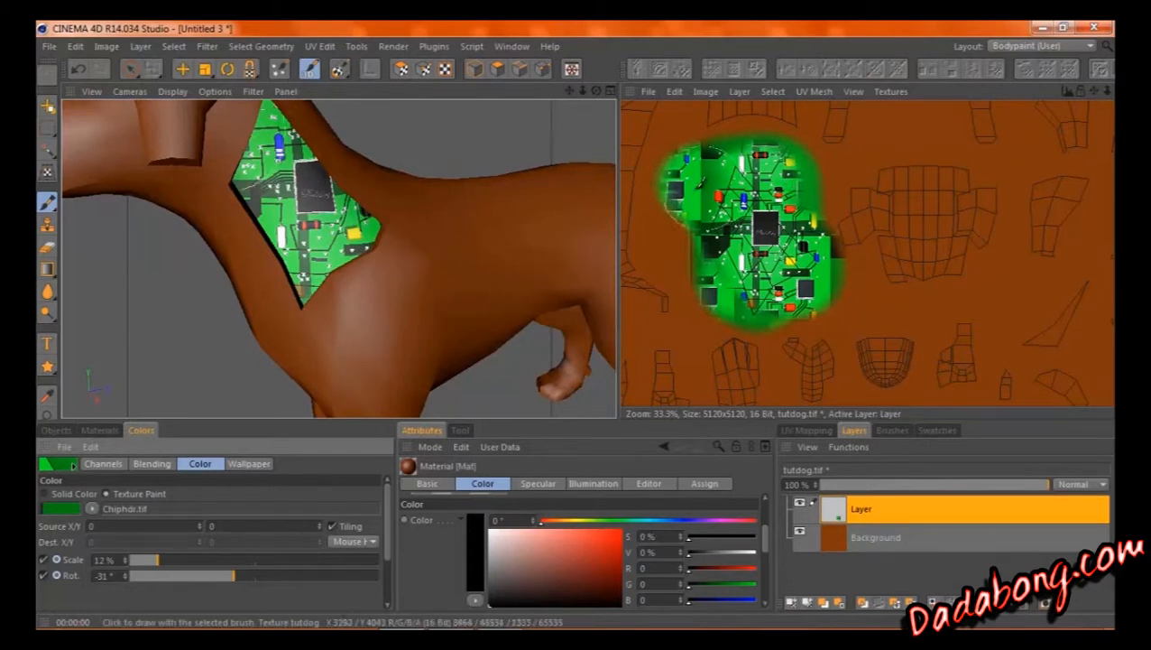
{"action": "mouse_move", "coordinate": [672, 185]}
{"action": "left_mouse_down"}
{"action": "mouse_move", "coordinate": [768, 190]}
{"action": "mouse_move", "coordinate": [752, 251]}
{"action": "mouse_move", "coordinate": [786, 245]}
{"action": "mouse_move", "coordinate": [751, 275]}
{"action": "mouse_move", "coordinate": [713, 241]}
{"action": "mouse_move", "coordinate": [769, 205]}
{"action": "mouse_move", "coordinate": [798, 203]}
{"action": "mouse_move", "coordinate": [776, 261]}
{"action": "mouse_move", "coordinate": [825, 270]}
{"action": "mouse_move", "coordinate": [799, 320]}
{"action": "mouse_move", "coordinate": [728, 238]}
{"action": "mouse_move", "coordinate": [696, 174]}
{"action": "mouse_move", "coordinate": [684, 188]}
{"action": "left_mouse_up"}
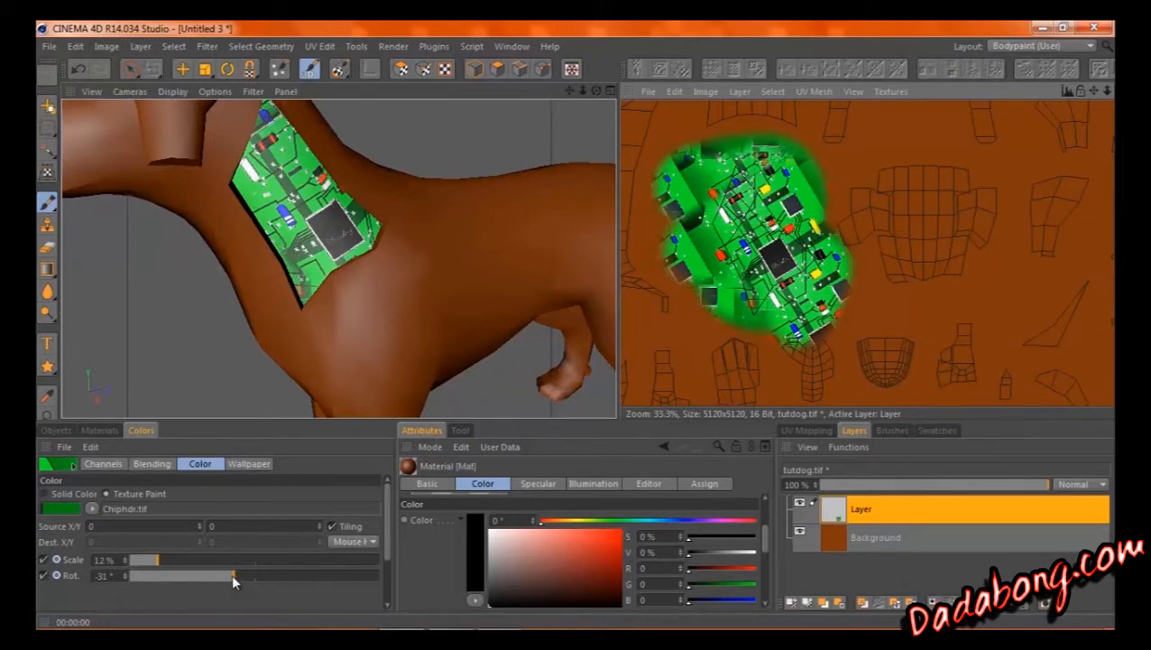
Step: Set the texture rotation to -35° and repaint the neck UV island until the chip pattern follows the neck
{"action": "left_click_drag", "start_coordinate": [233, 575], "coordinate": [231, 574]}
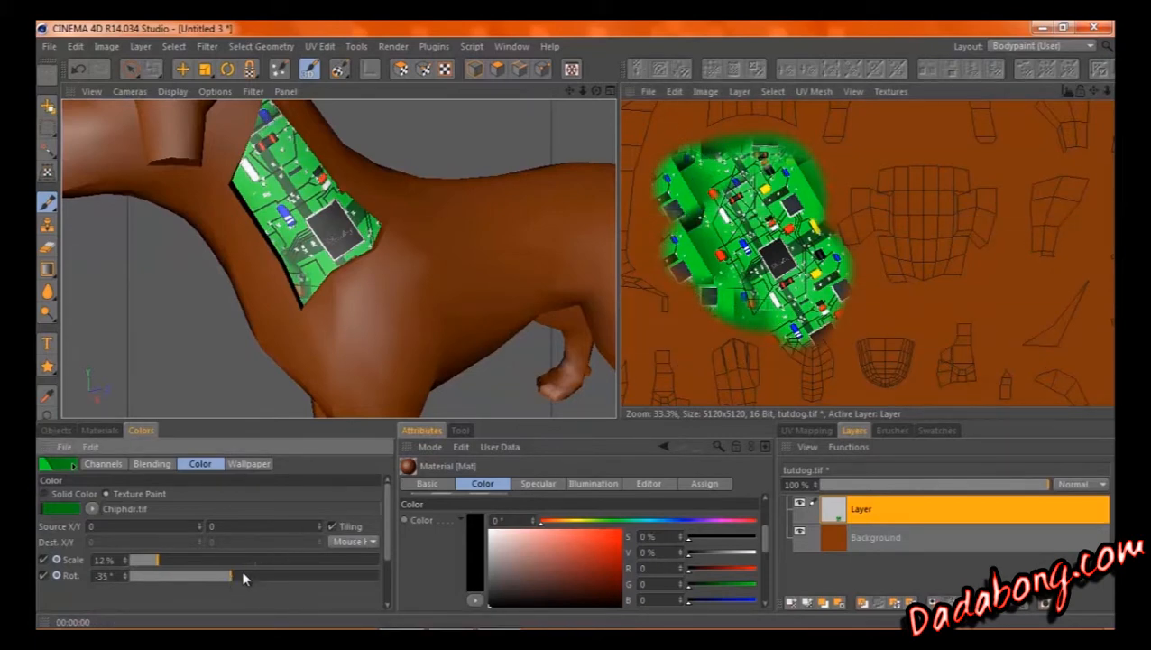
{"action": "mouse_move", "coordinate": [769, 195]}
{"action": "left_mouse_down"}
{"action": "mouse_move", "coordinate": [733, 214]}
{"action": "mouse_move", "coordinate": [763, 236]}
{"action": "mouse_move", "coordinate": [794, 294]}
{"action": "left_mouse_up"}
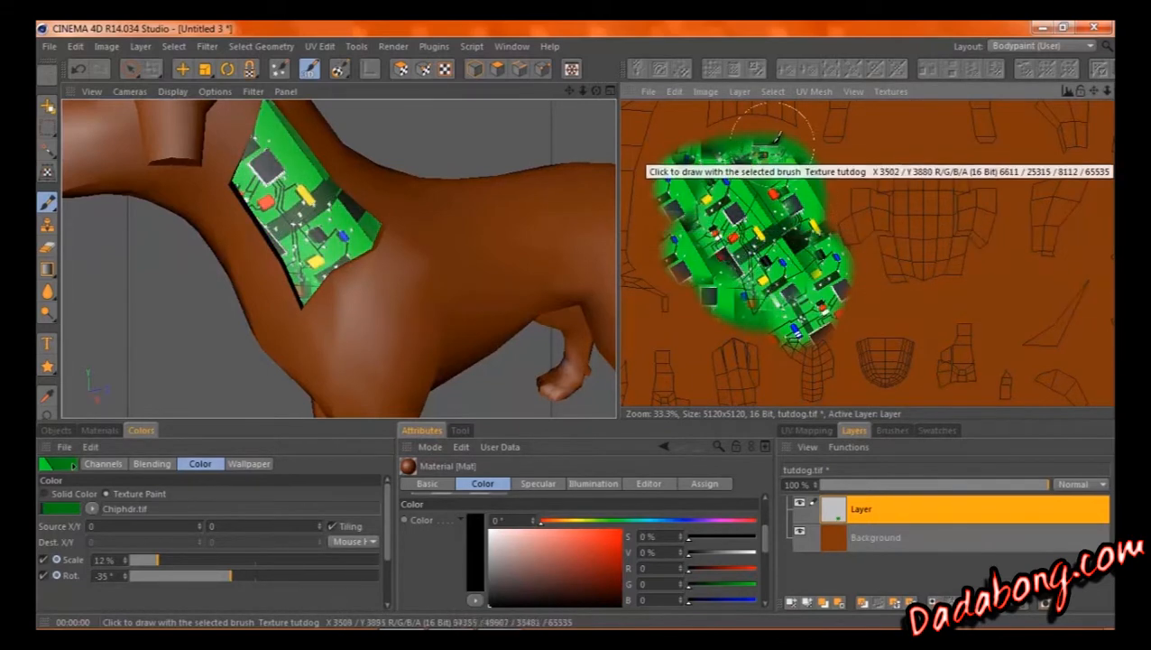
{"action": "mouse_move", "coordinate": [785, 145]}
{"action": "left_mouse_down"}
{"action": "mouse_move", "coordinate": [725, 219]}
{"action": "mouse_move", "coordinate": [724, 237]}
{"action": "mouse_move", "coordinate": [792, 227]}
{"action": "mouse_move", "coordinate": [774, 287]}
{"action": "mouse_move", "coordinate": [825, 236]}
{"action": "mouse_move", "coordinate": [821, 289]}
{"action": "mouse_move", "coordinate": [794, 334]}
{"action": "mouse_move", "coordinate": [782, 327]}
{"action": "left_mouse_up"}
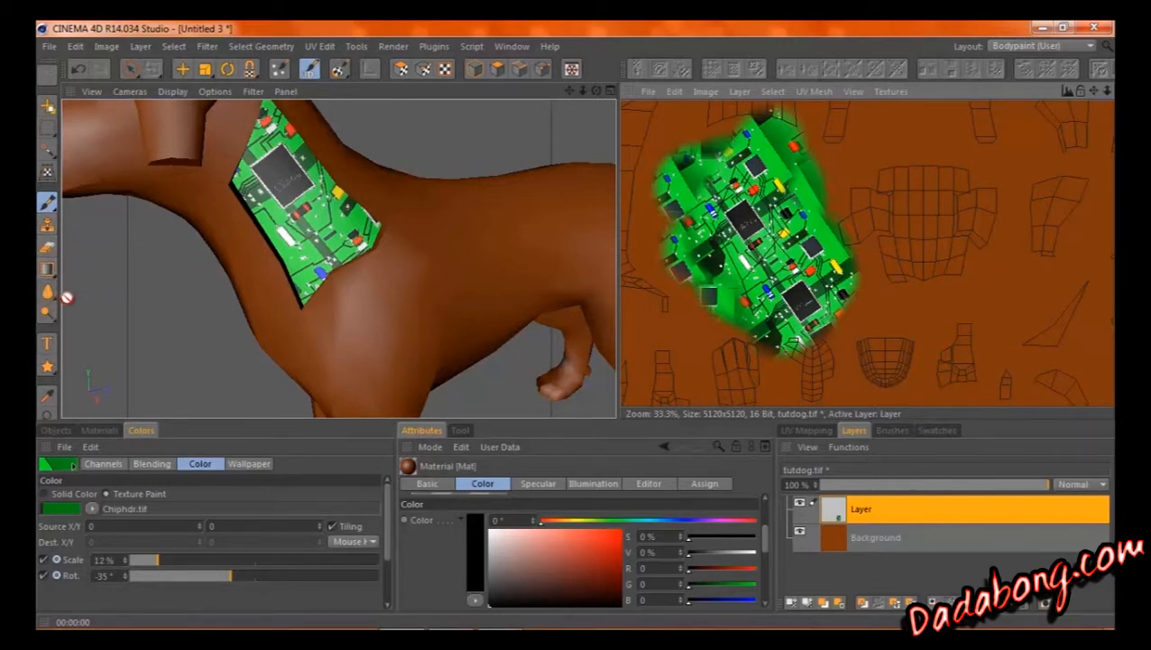
{"action": "left_click_drag", "start_coordinate": [48, 268], "coordinate": [71, 313]}
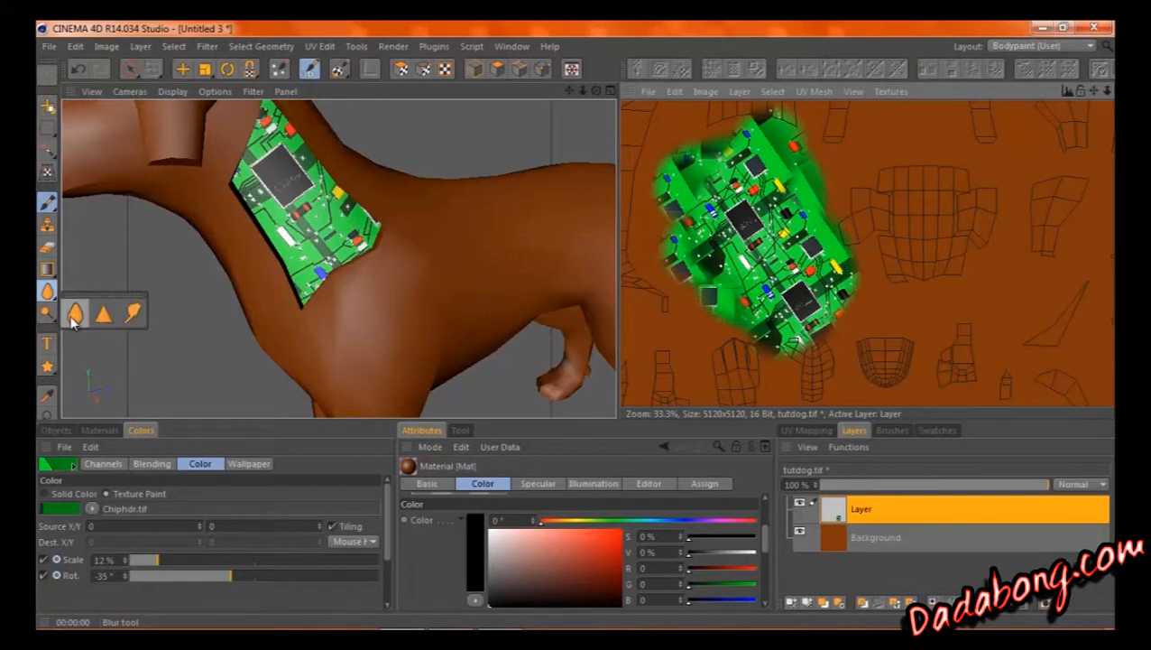
{"action": "mouse_move", "coordinate": [71, 320]}
{"action": "left_mouse_down"}
{"action": "mouse_move", "coordinate": [134, 316]}
{"action": "mouse_move", "coordinate": [54, 329]}
{"action": "mouse_move", "coordinate": [86, 341]}
{"action": "mouse_move", "coordinate": [142, 337]}
{"action": "left_mouse_up"}
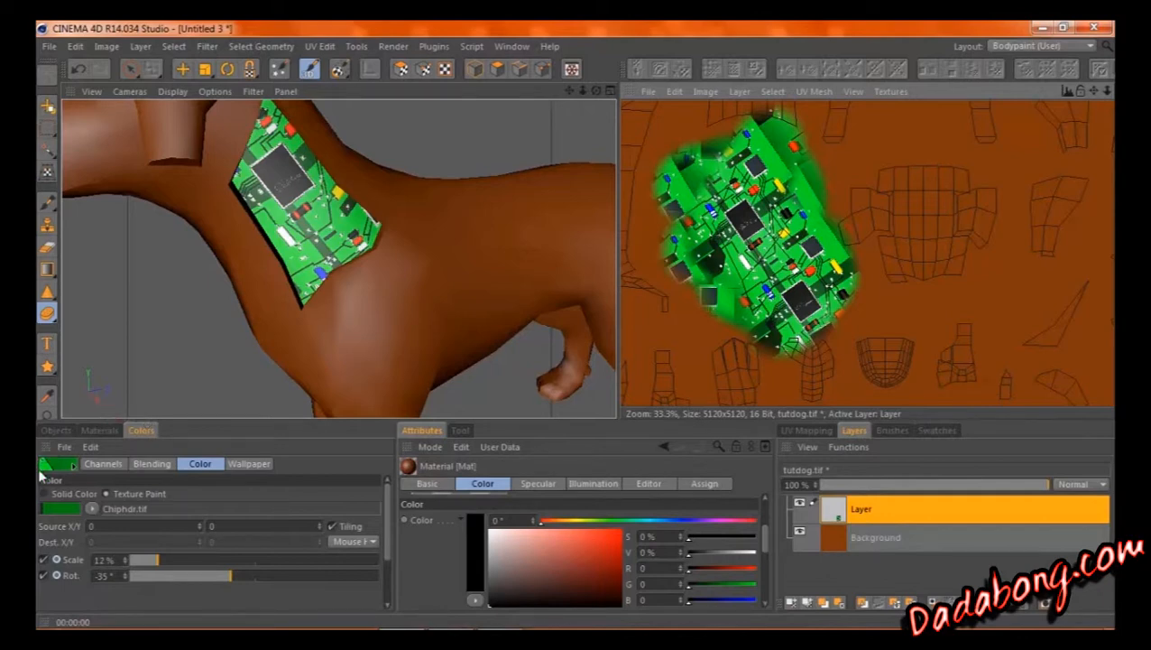
Step: Sample the brown texture background with the Eyedropper and reactivate the brush
{"action": "left_click", "coordinate": [47, 399]}
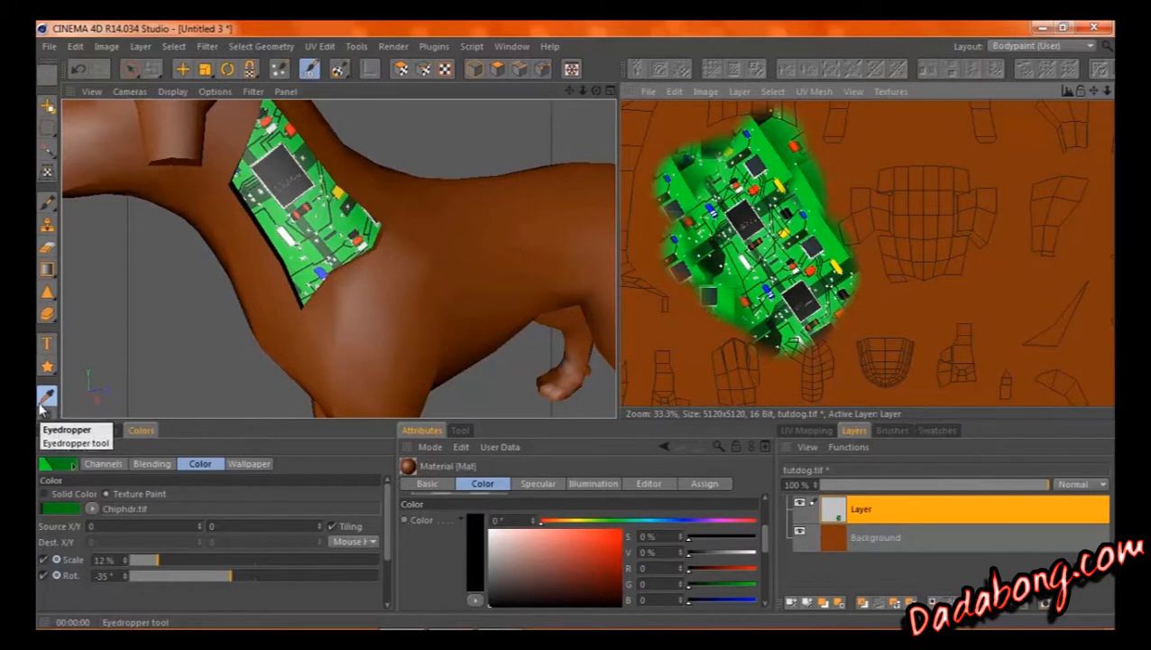
{"action": "left_click", "coordinate": [891, 134]}
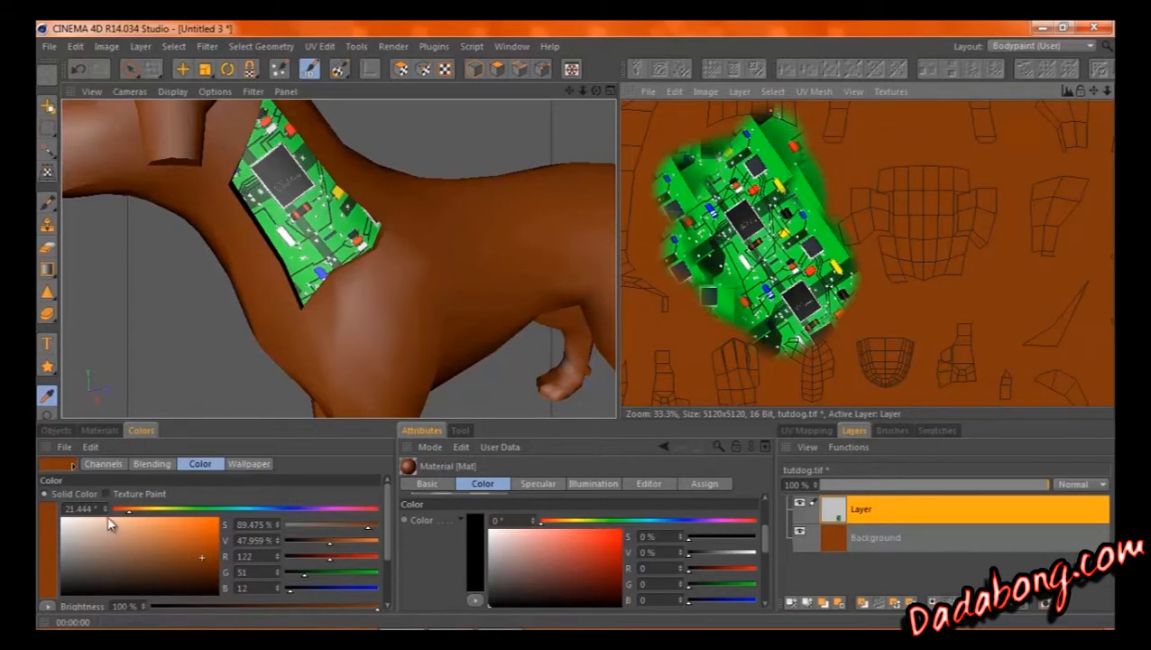
{"action": "left_click", "coordinate": [48, 202]}
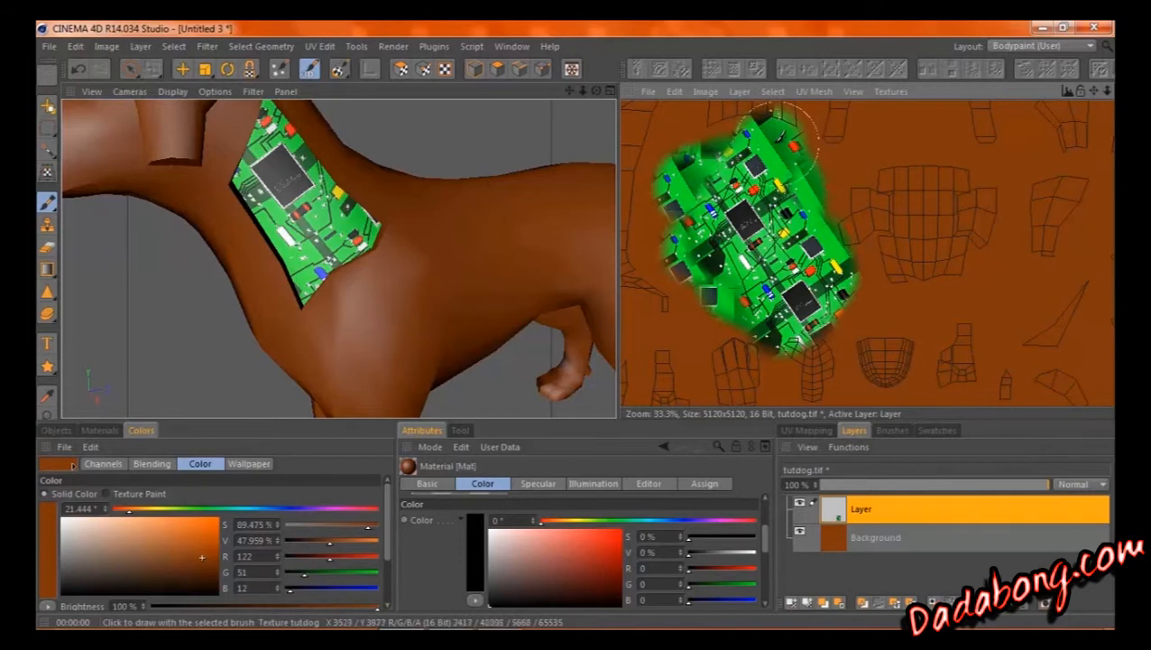
Step: Paint brown around the neck UV island with a resized brush to cover the circuit pattern outside its edges
{"action": "left_click", "coordinate": [894, 149]}
{"action": "middle_click_drag", "start_coordinate": [872, 146], "coordinate": [741, 160]}
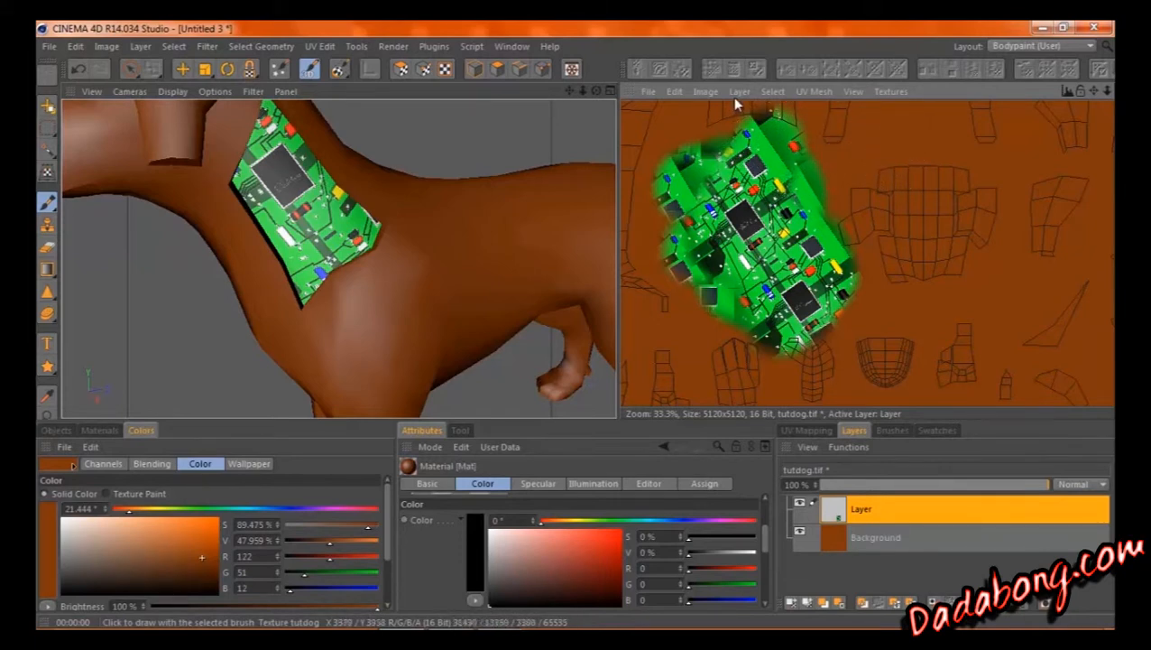
{"action": "mouse_move", "coordinate": [730, 128]}
{"action": "left_mouse_down"}
{"action": "mouse_move", "coordinate": [783, 191]}
{"action": "mouse_move", "coordinate": [828, 217]}
{"action": "mouse_move", "coordinate": [773, 102]}
{"action": "mouse_move", "coordinate": [792, 122]}
{"action": "mouse_move", "coordinate": [772, 157]}
{"action": "mouse_move", "coordinate": [843, 186]}
{"action": "left_mouse_up"}
{"action": "mouse_move", "coordinate": [749, 142]}
{"action": "left_mouse_down"}
{"action": "mouse_move", "coordinate": [718, 152]}
{"action": "mouse_move", "coordinate": [684, 260]}
{"action": "mouse_move", "coordinate": [665, 231]}
{"action": "mouse_move", "coordinate": [699, 159]}
{"action": "mouse_move", "coordinate": [674, 236]}
{"action": "mouse_move", "coordinate": [713, 143]}
{"action": "mouse_move", "coordinate": [683, 151]}
{"action": "left_mouse_up"}
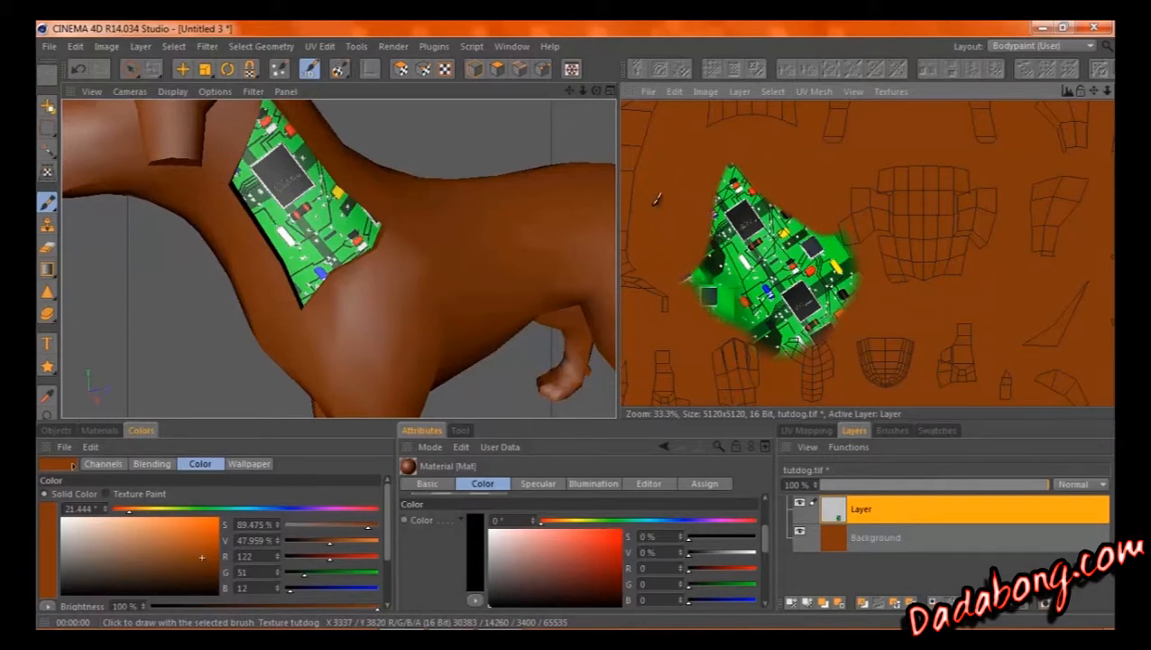
{"action": "left_click_drag", "start_coordinate": [681, 242], "coordinate": [737, 327]}
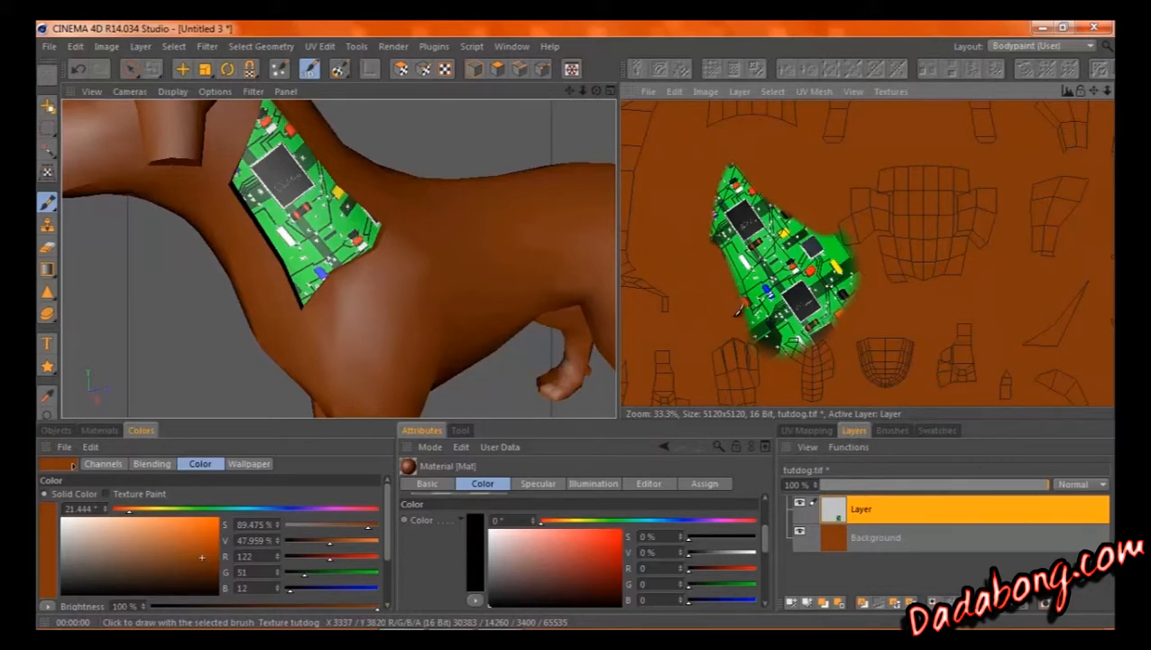
{"action": "mouse_move", "coordinate": [765, 341]}
{"action": "left_mouse_down"}
{"action": "mouse_move", "coordinate": [801, 311]}
{"action": "mouse_move", "coordinate": [781, 313]}
{"action": "mouse_move", "coordinate": [801, 289]}
{"action": "mouse_move", "coordinate": [861, 270]}
{"action": "mouse_move", "coordinate": [843, 257]}
{"action": "mouse_move", "coordinate": [849, 217]}
{"action": "mouse_move", "coordinate": [826, 321]}
{"action": "left_mouse_up"}
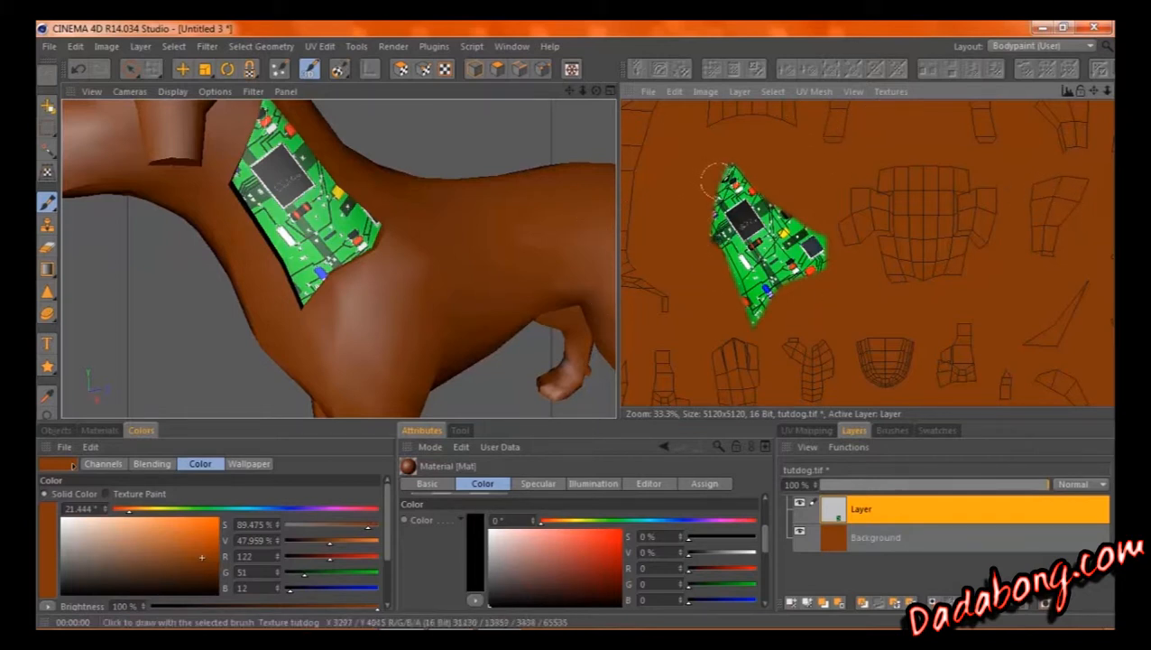
{"action": "left_click_drag", "start_coordinate": [715, 183], "coordinate": [732, 218]}
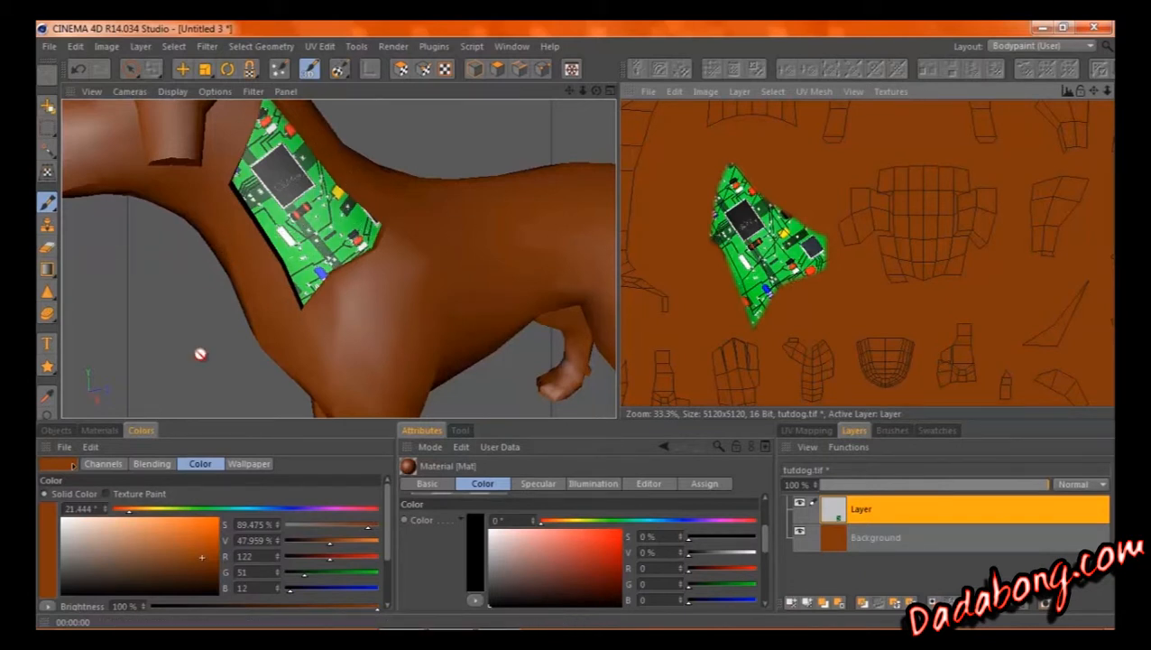
Step: Switch the brush to texture painting and load the flesh image from the Desktop as its pattern
{"action": "left_click", "coordinate": [106, 493]}
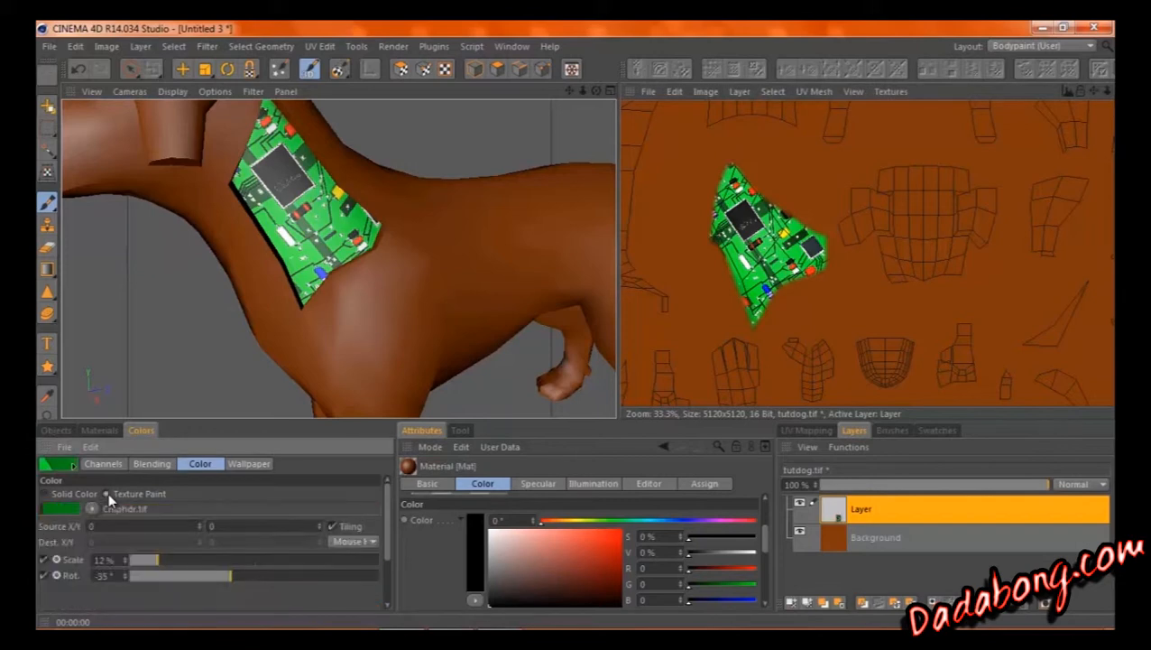
{"action": "left_click", "coordinate": [93, 509]}
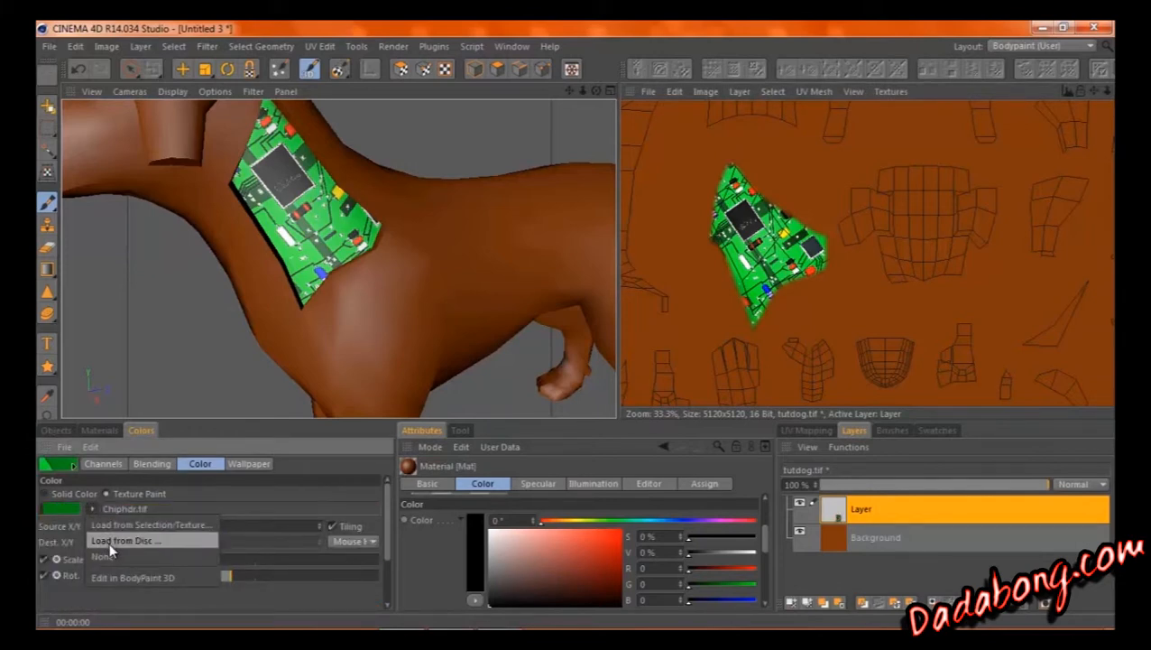
{"action": "left_click", "coordinate": [110, 541]}
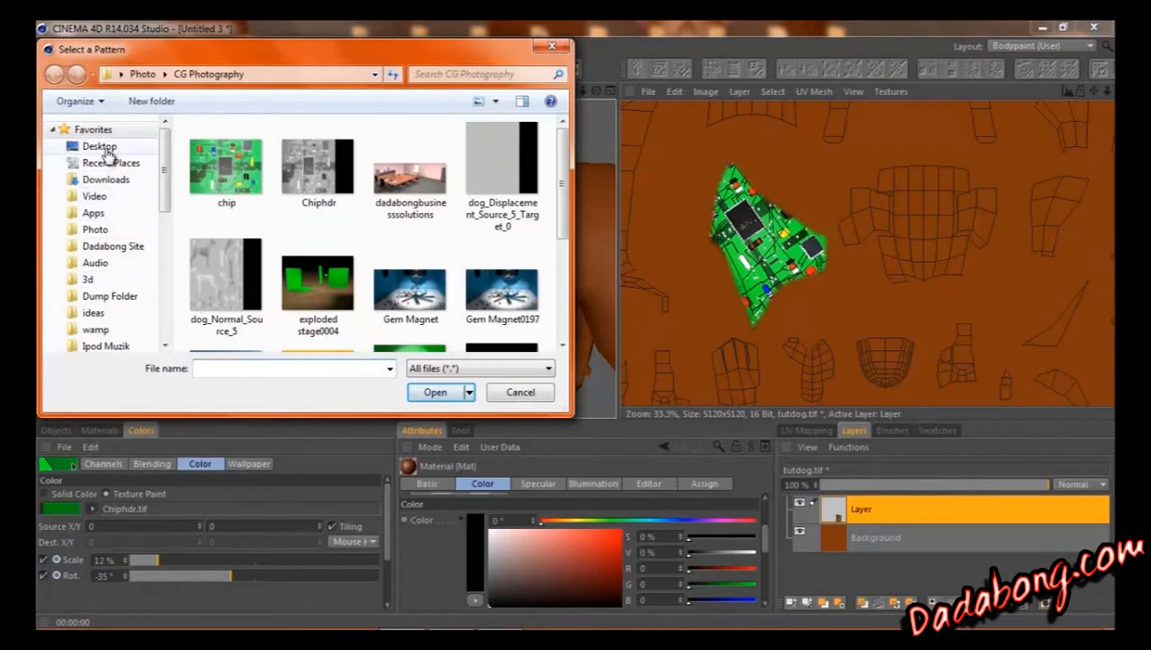
{"action": "left_click", "coordinate": [101, 146]}
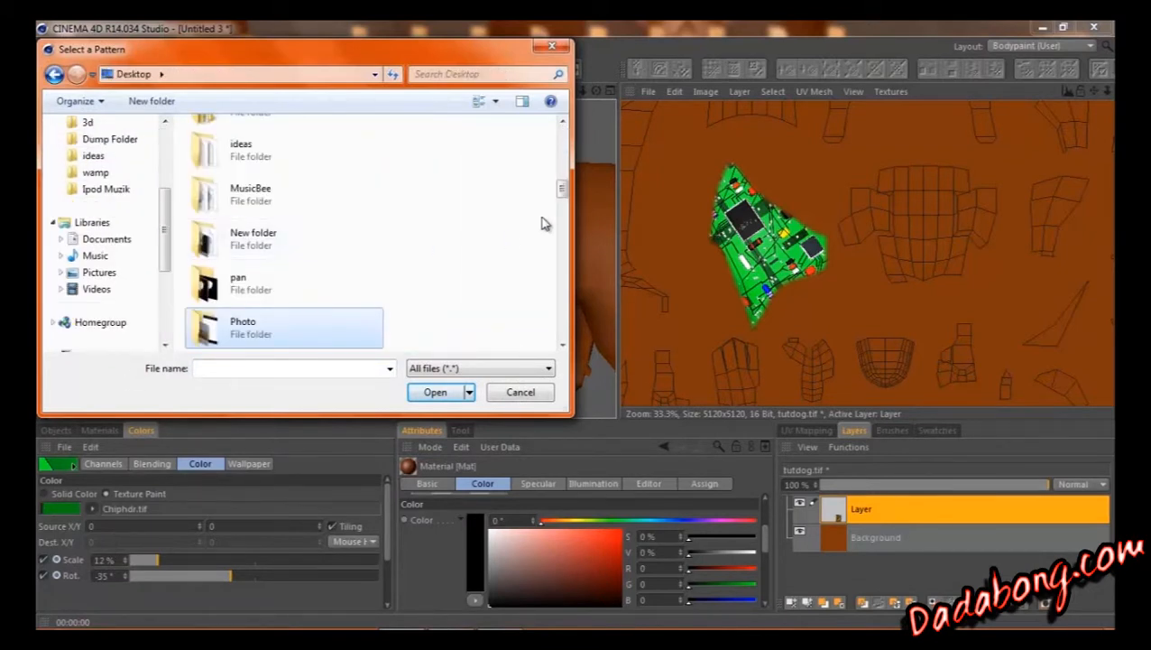
{"action": "left_click_drag", "start_coordinate": [562, 188], "coordinate": [565, 297]}
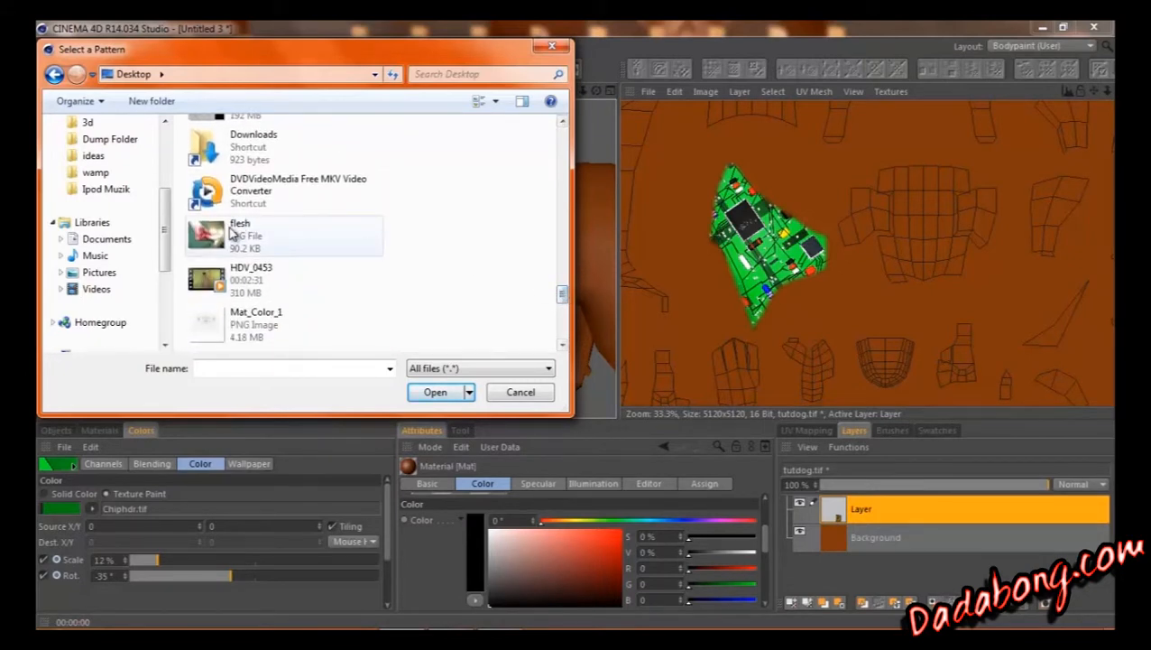
{"action": "left_click", "coordinate": [202, 232]}
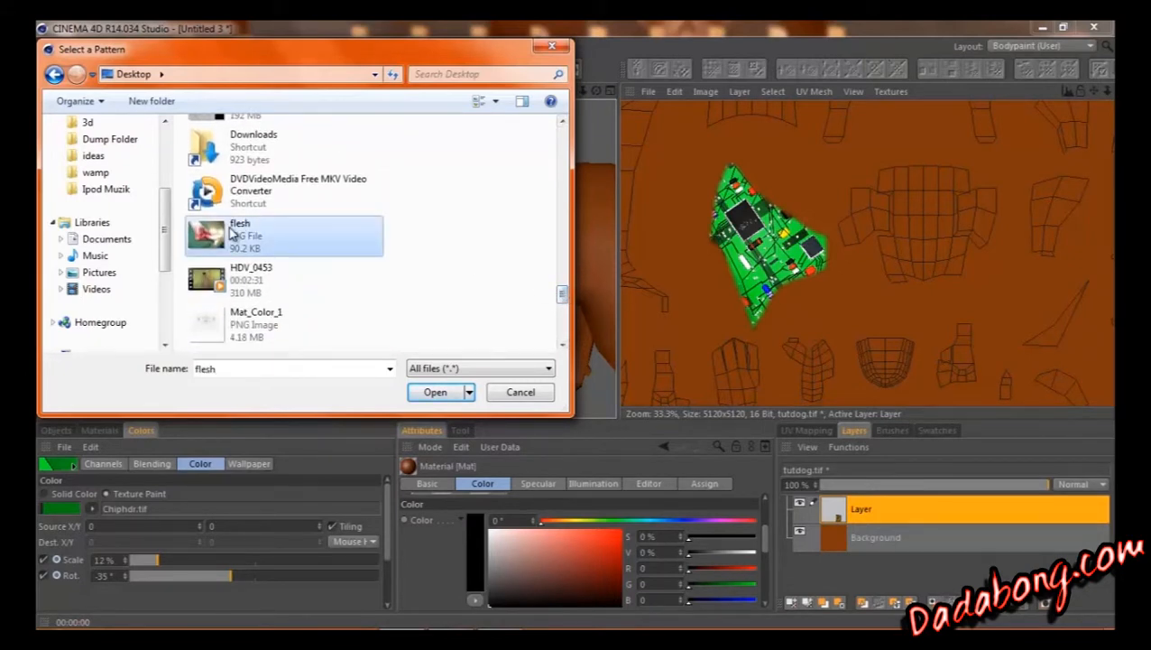
{"action": "left_click", "coordinate": [435, 393]}
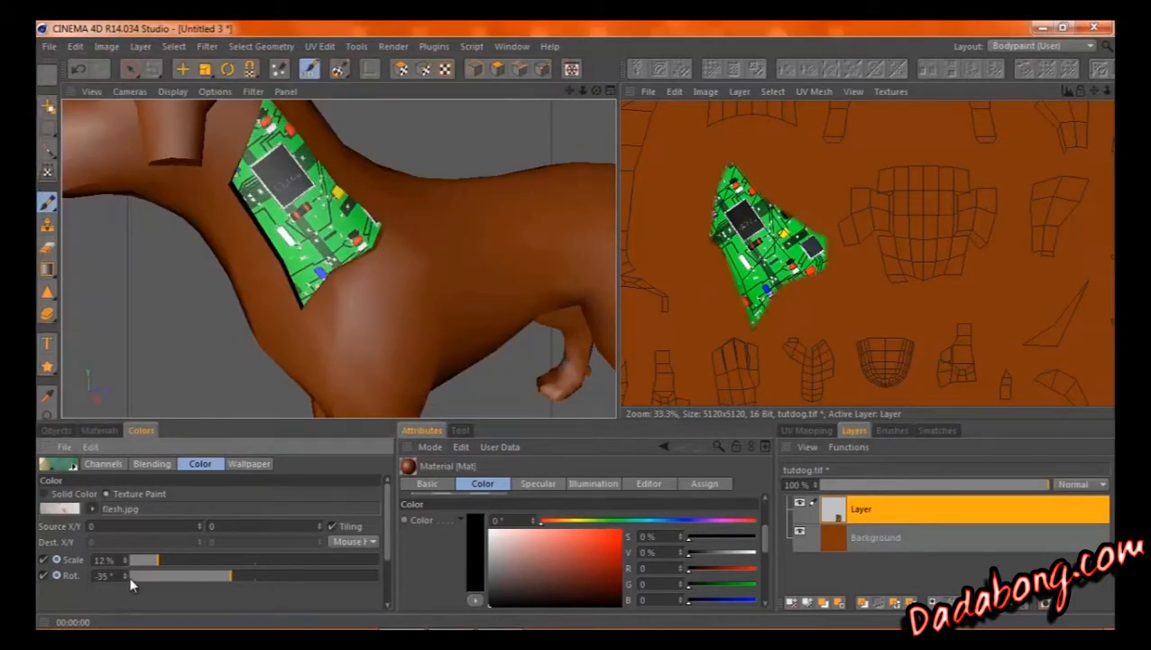
Step: Set the texture scale to 88% and paint a trial patch of flesh across the rear of the dog's body UV island
{"action": "left_click_drag", "start_coordinate": [161, 559], "coordinate": [205, 564]}
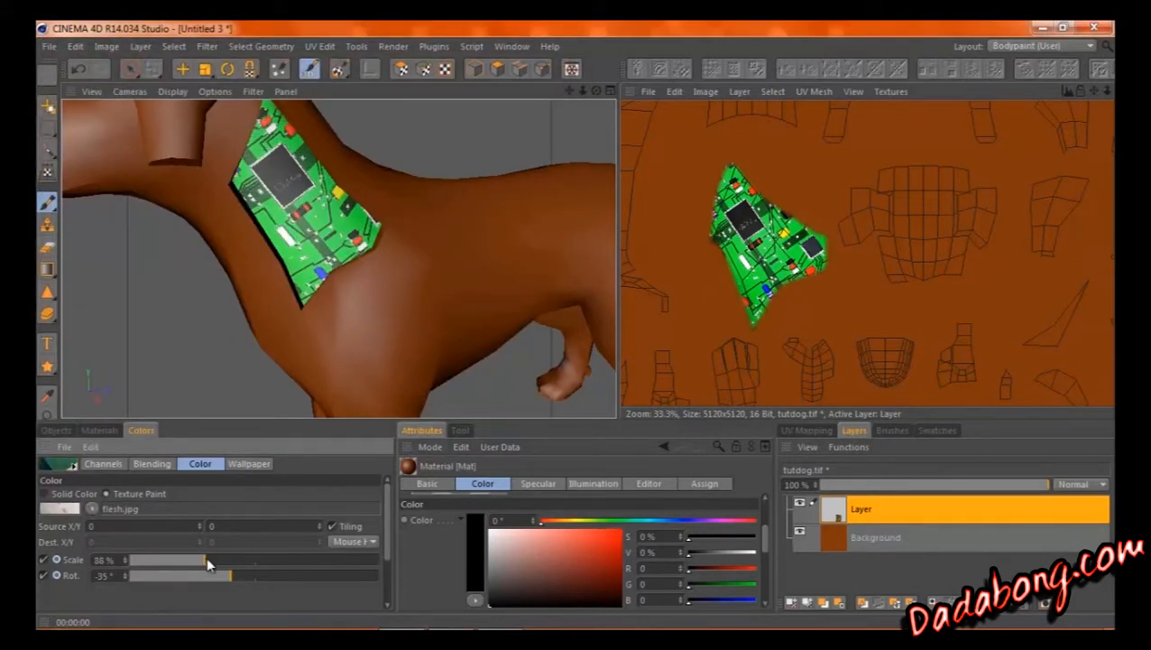
{"action": "scroll", "coordinate": [960, 217], "scroll_direction": "down", "scroll_amount": 5}
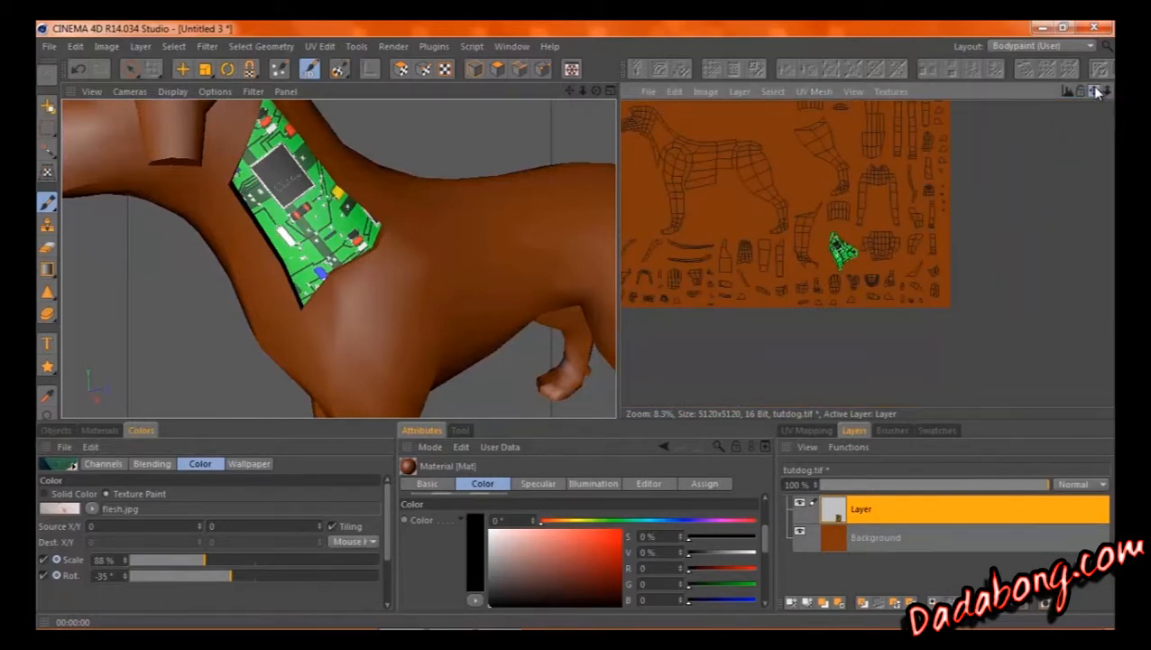
{"action": "left_click_drag", "start_coordinate": [1095, 91], "coordinate": [1098, 175]}
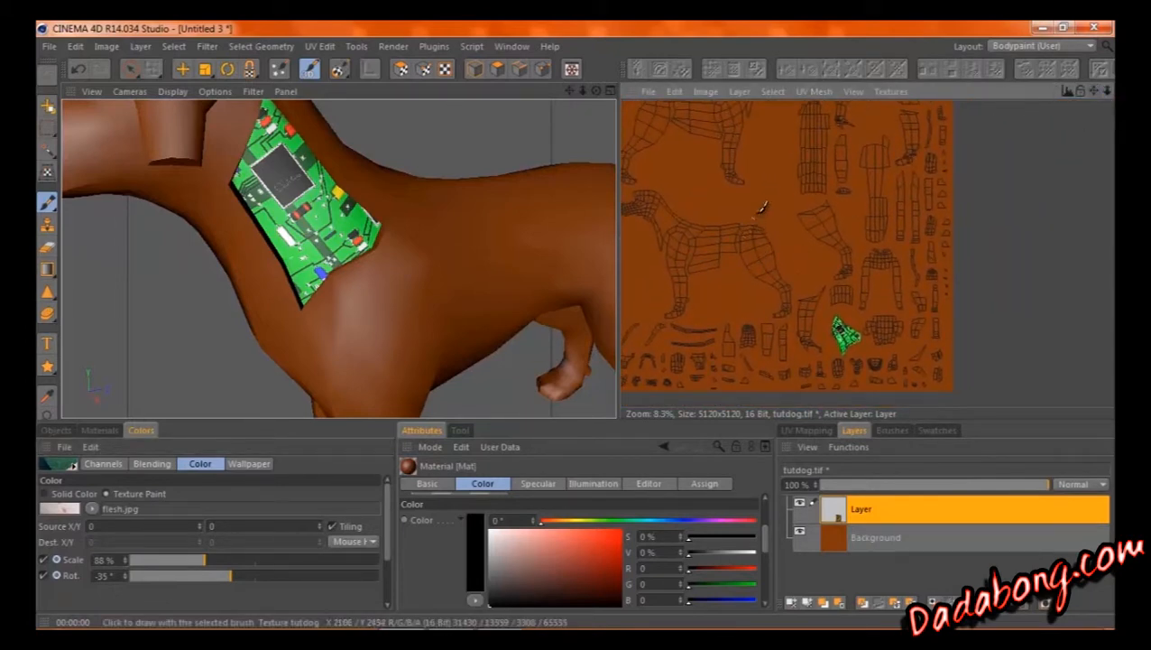
{"action": "mouse_move", "coordinate": [765, 208]}
{"action": "left_mouse_down"}
{"action": "mouse_move", "coordinate": [778, 227]}
{"action": "mouse_move", "coordinate": [756, 240]}
{"action": "mouse_move", "coordinate": [795, 195]}
{"action": "mouse_move", "coordinate": [765, 242]}
{"action": "mouse_move", "coordinate": [727, 236]}
{"action": "mouse_move", "coordinate": [763, 242]}
{"action": "mouse_move", "coordinate": [733, 236]}
{"action": "mouse_move", "coordinate": [754, 236]}
{"action": "left_mouse_up"}
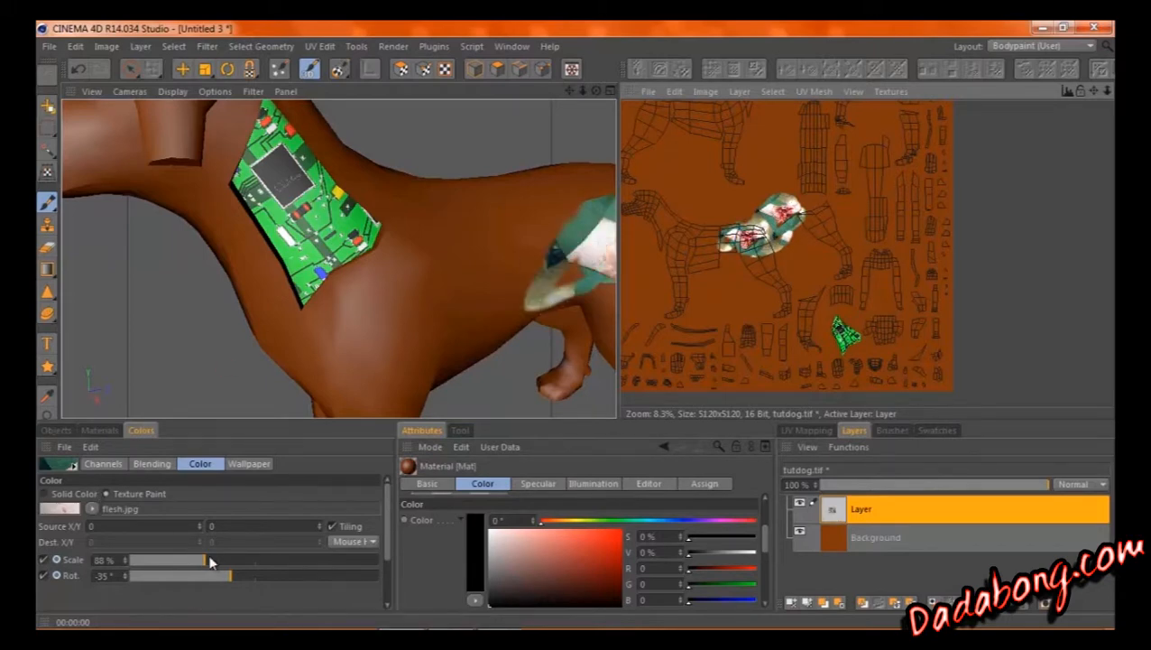
Step: Set the texture scale to 194% and paint a large area of flesh over the rear half of the dog's body UV island
{"action": "left_click_drag", "start_coordinate": [209, 561], "coordinate": [239, 560]}
{"action": "mouse_move", "coordinate": [792, 200]}
{"action": "left_mouse_down"}
{"action": "mouse_move", "coordinate": [780, 221]}
{"action": "mouse_move", "coordinate": [756, 217]}
{"action": "mouse_move", "coordinate": [769, 231]}
{"action": "left_mouse_up"}
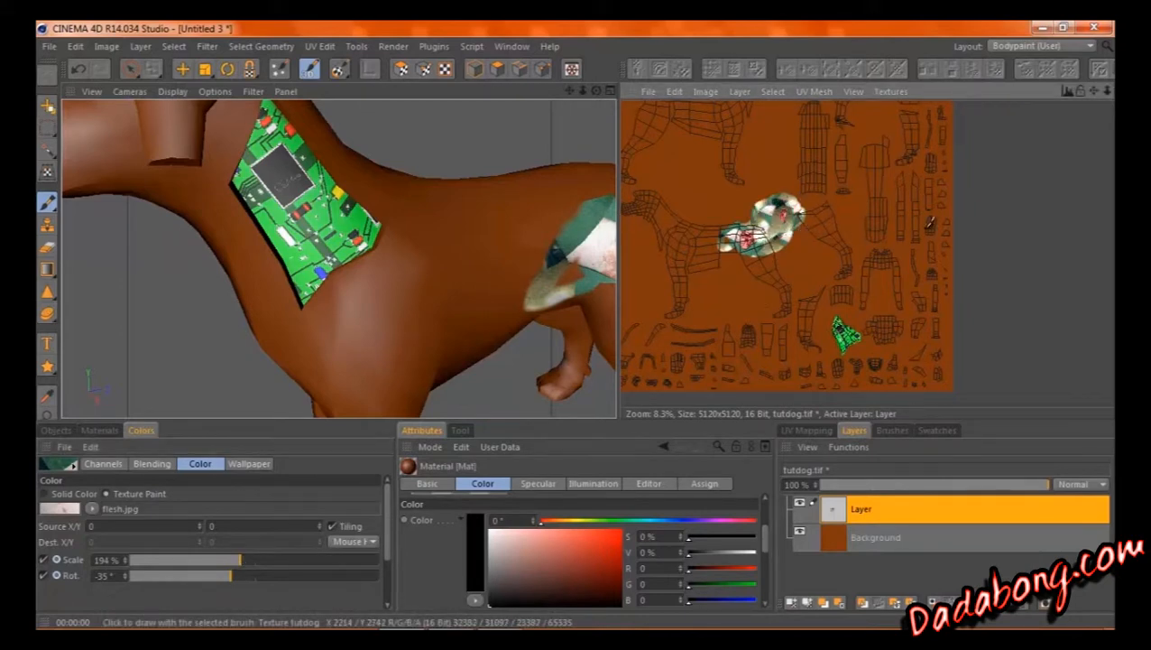
{"action": "mouse_move", "coordinate": [721, 201]}
{"action": "left_mouse_down"}
{"action": "mouse_move", "coordinate": [793, 211]}
{"action": "mouse_move", "coordinate": [758, 204]}
{"action": "mouse_move", "coordinate": [776, 232]}
{"action": "mouse_move", "coordinate": [740, 256]}
{"action": "mouse_move", "coordinate": [783, 260]}
{"action": "mouse_move", "coordinate": [723, 206]}
{"action": "mouse_move", "coordinate": [721, 262]}
{"action": "mouse_move", "coordinate": [772, 287]}
{"action": "mouse_move", "coordinate": [795, 267]}
{"action": "left_mouse_up"}
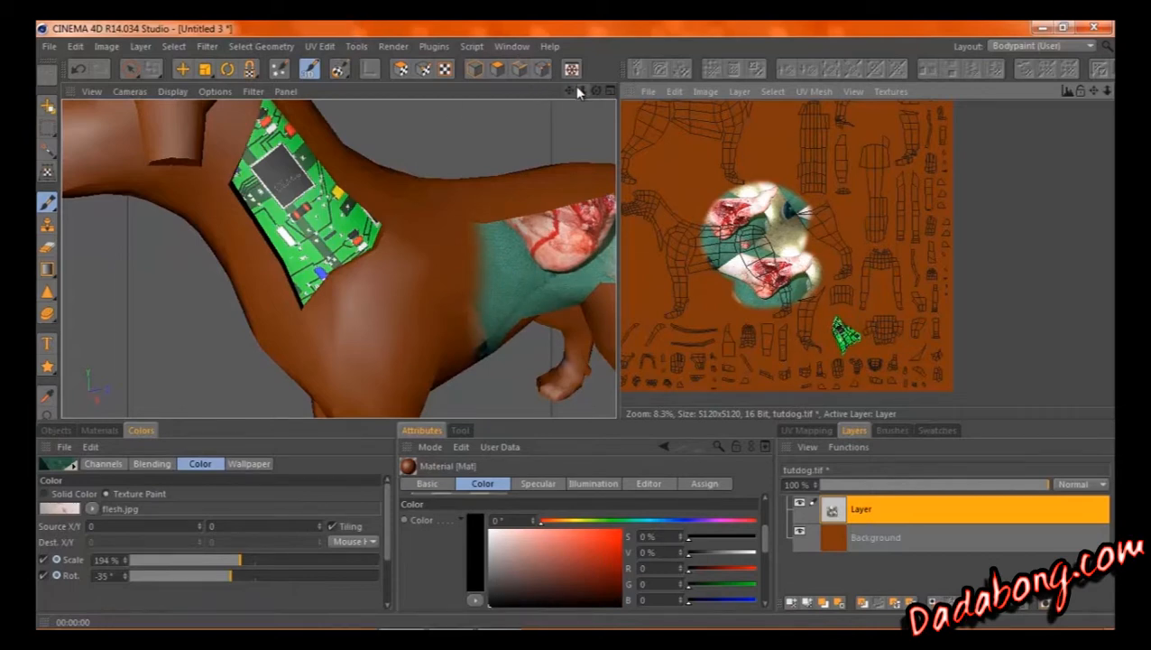
{"action": "left_click_drag", "start_coordinate": [568, 91], "coordinate": [580, 334]}
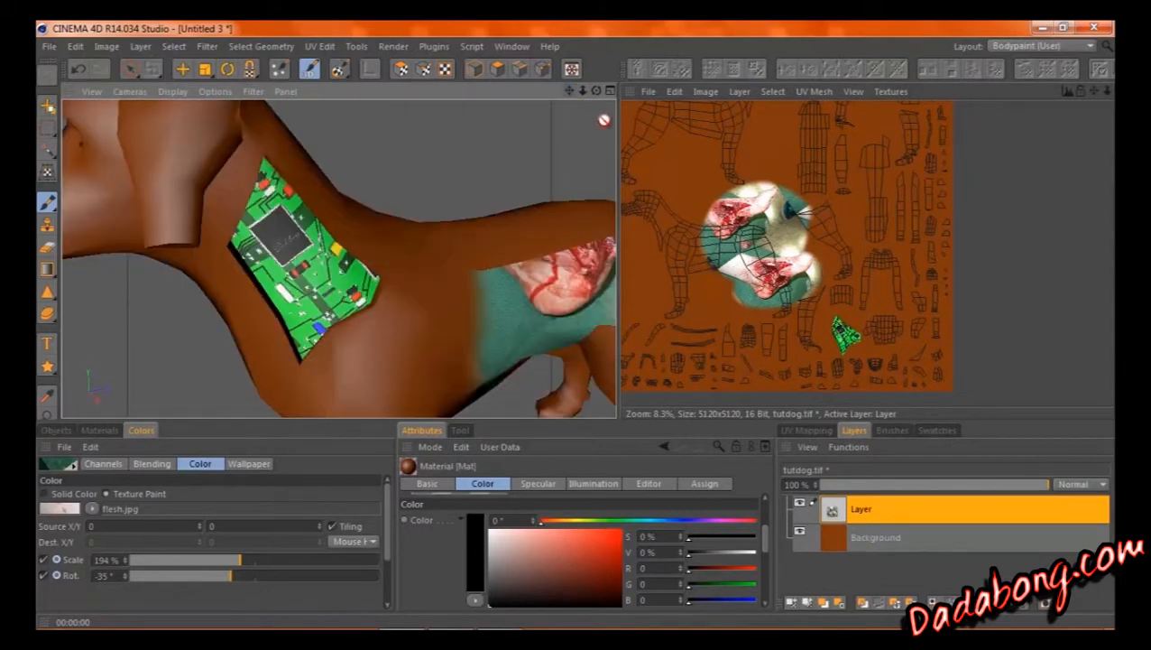
{"action": "scroll", "coordinate": [843, 361], "scroll_direction": "up", "scroll_amount": 4}
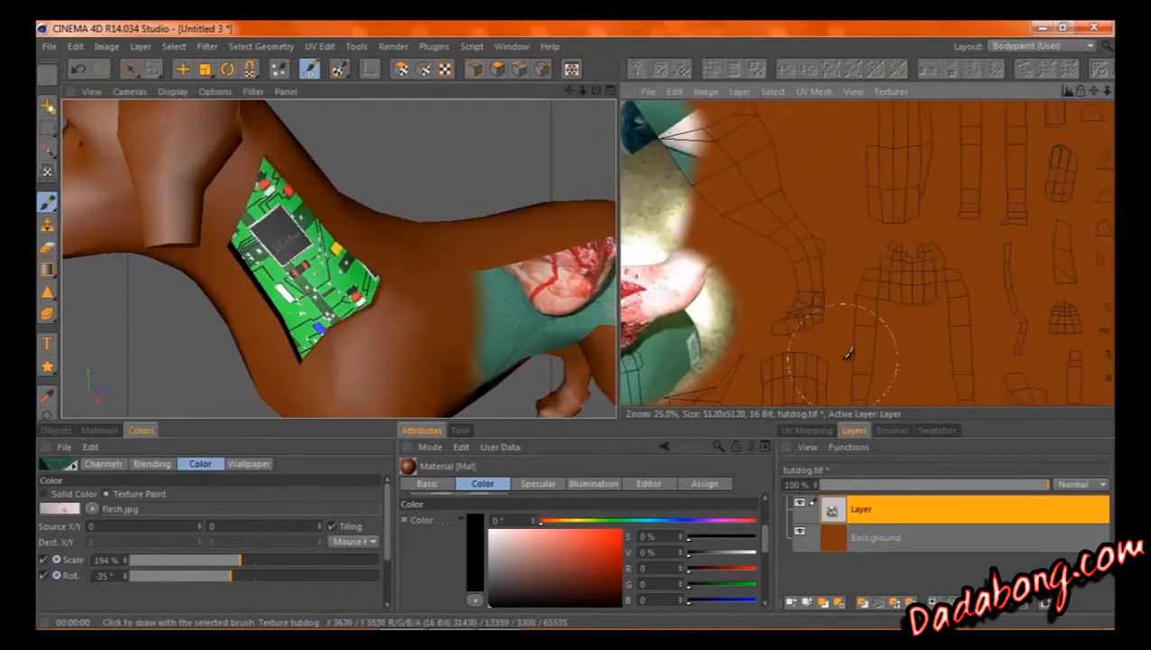
{"action": "left_click_drag", "start_coordinate": [1093, 91], "coordinate": [648, 323]}
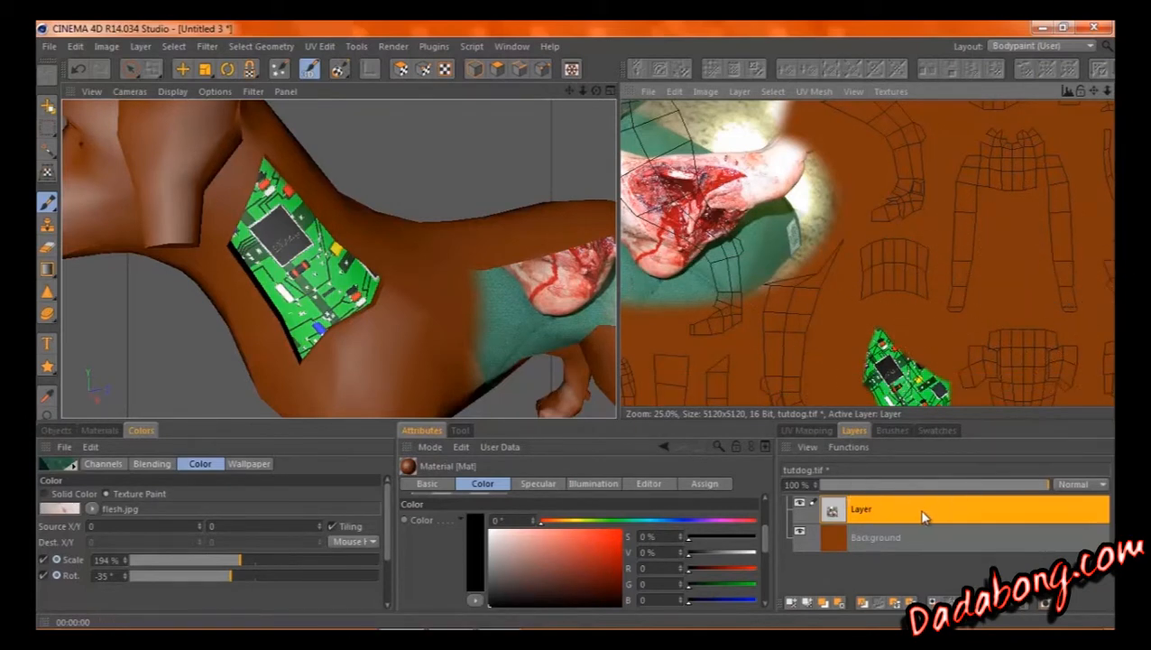
{"action": "left_click", "coordinate": [807, 447]}
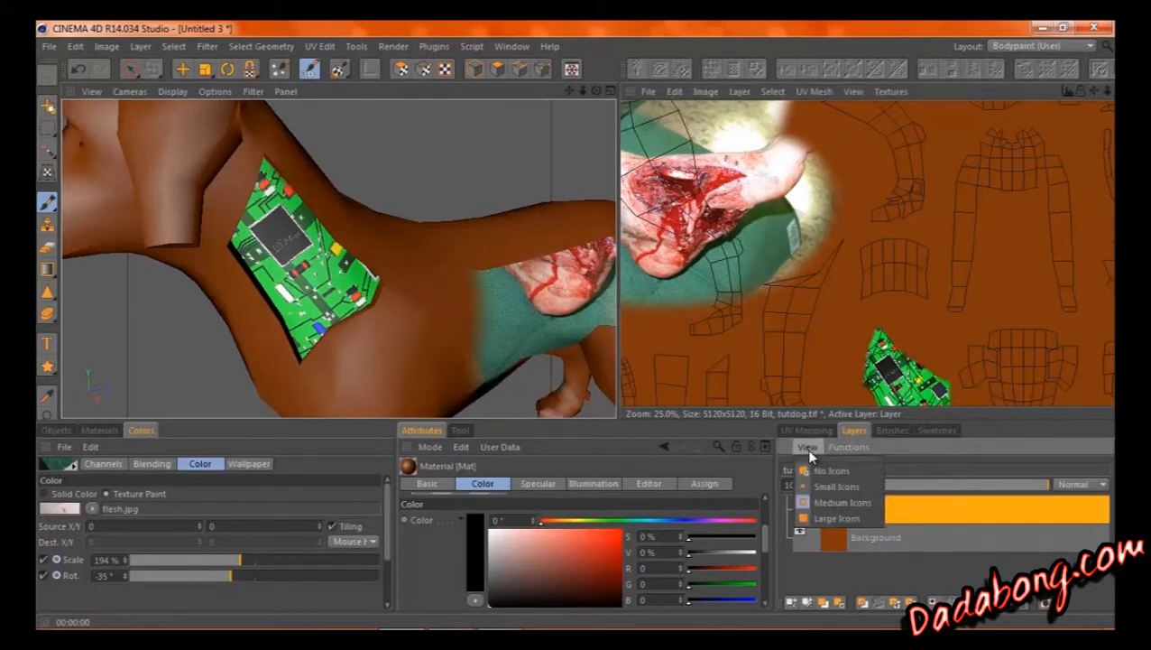
{"action": "left_click", "coordinate": [847, 447]}
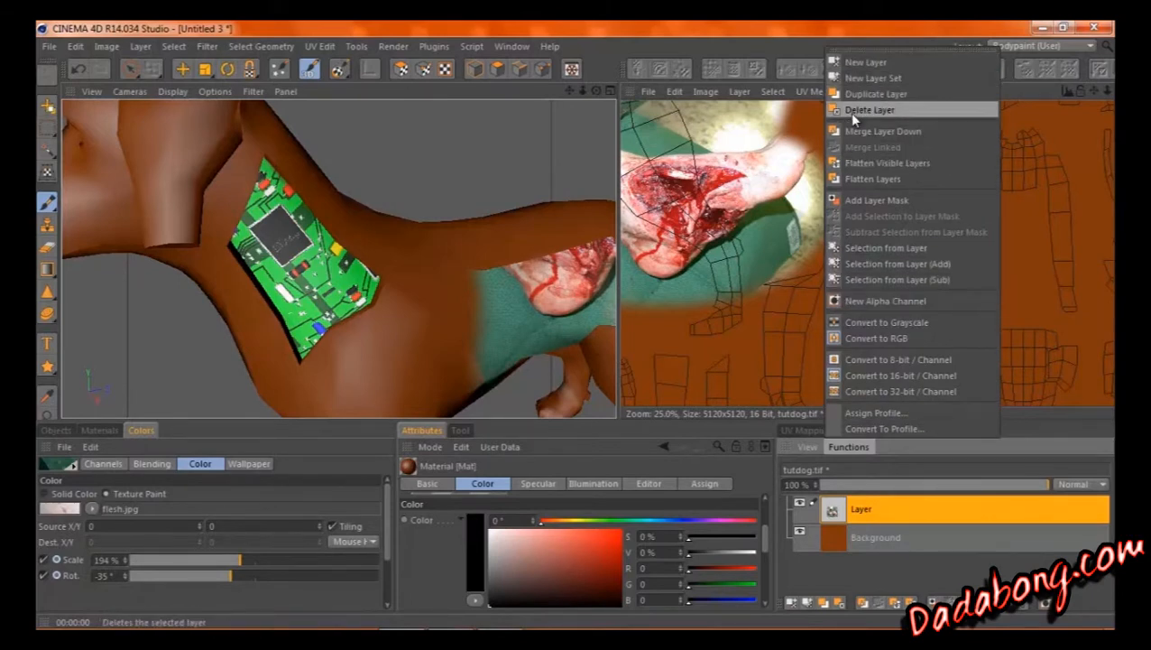
{"action": "left_click", "coordinate": [732, 431]}
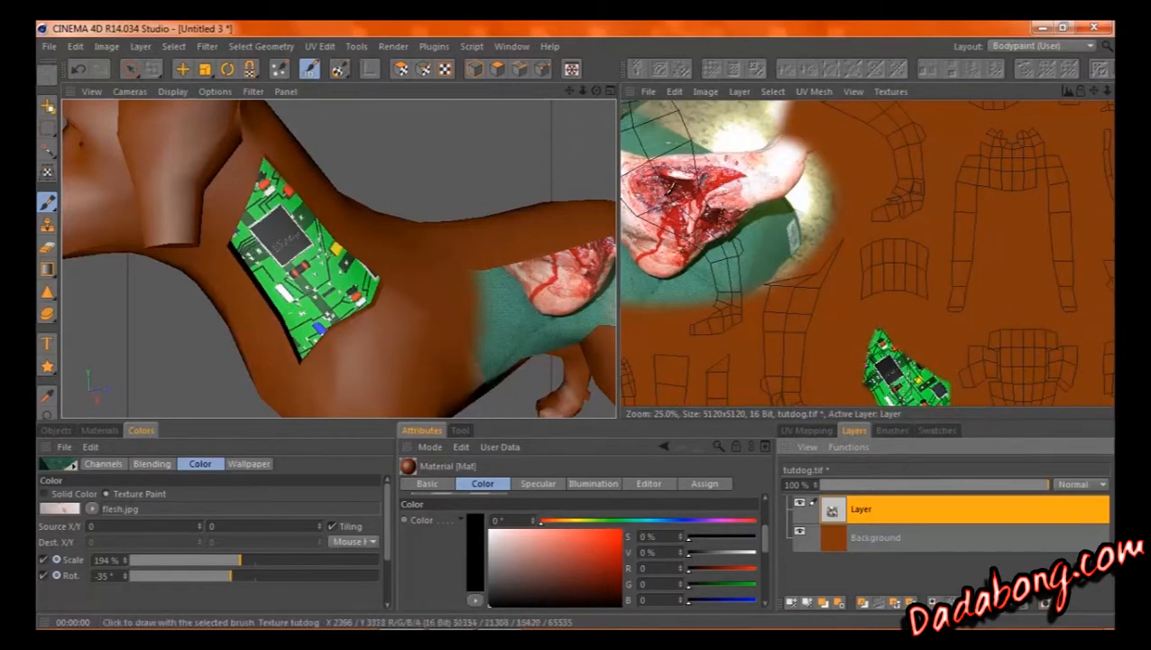
Step: Clone flesh from the painted wound onto the upper tip and upper left edge of the neck's circuit board island
{"action": "left_click", "coordinate": [41, 227]}
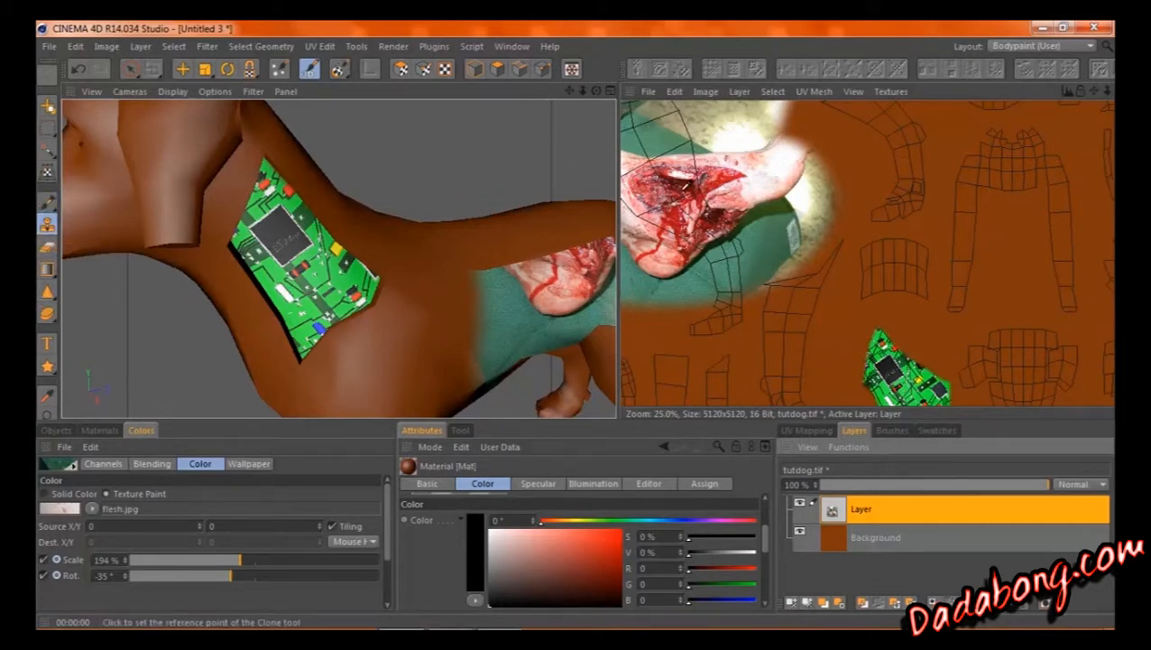
{"action": "left_click", "coordinate": [684, 184]}
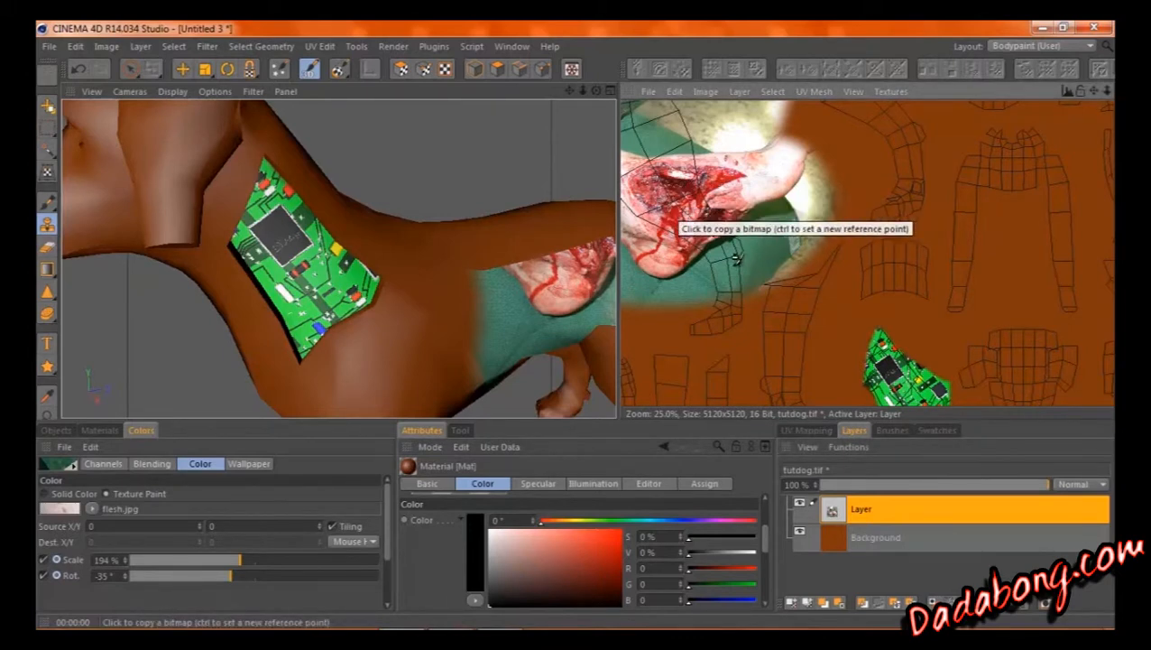
{"action": "left_click", "coordinate": [886, 331]}
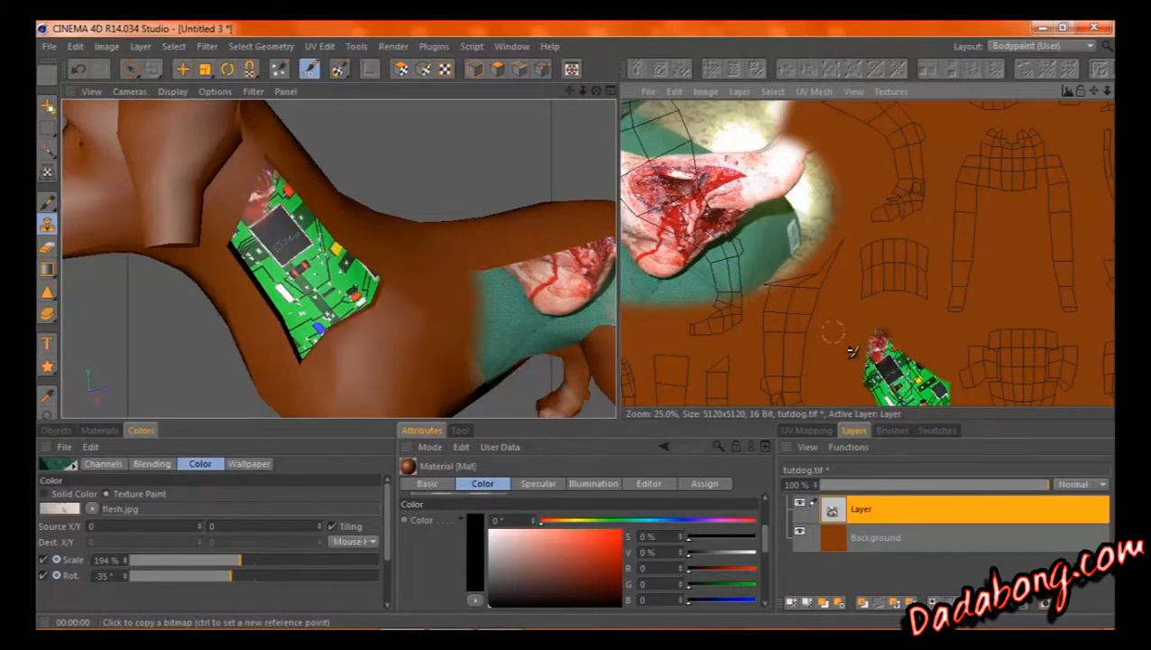
{"action": "left_click_drag", "start_coordinate": [879, 342], "coordinate": [868, 376]}
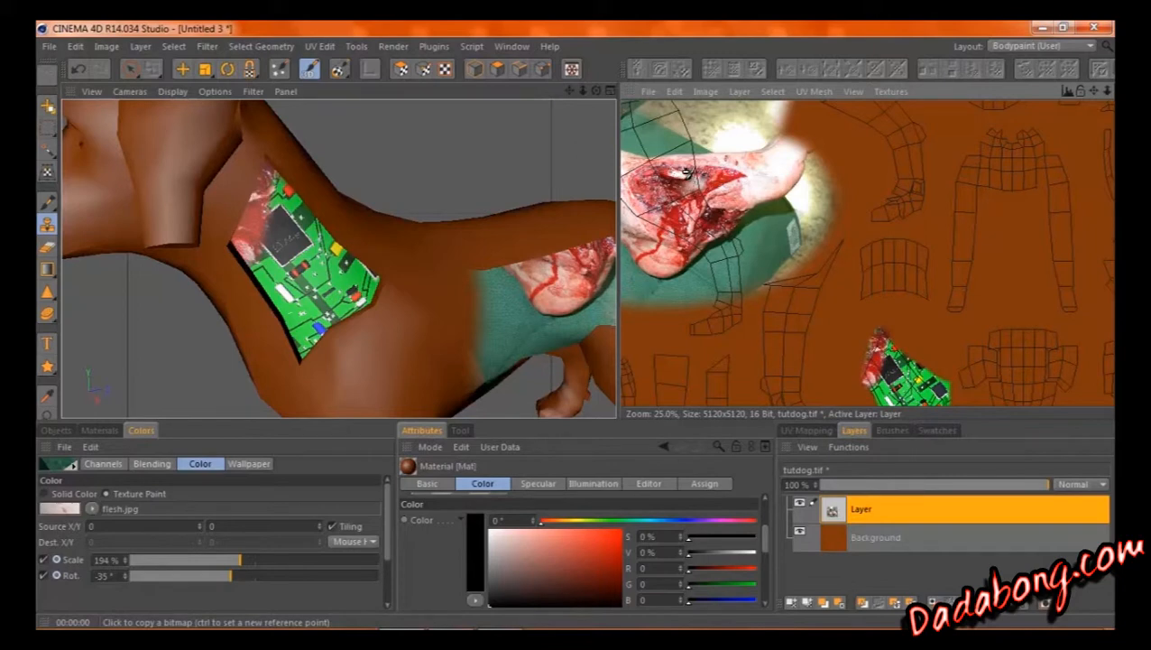
Step: Clone more flesh along the neck island's upper right edge and over the upper part of the large black chip
{"action": "key", "text": "ctrl+z"}
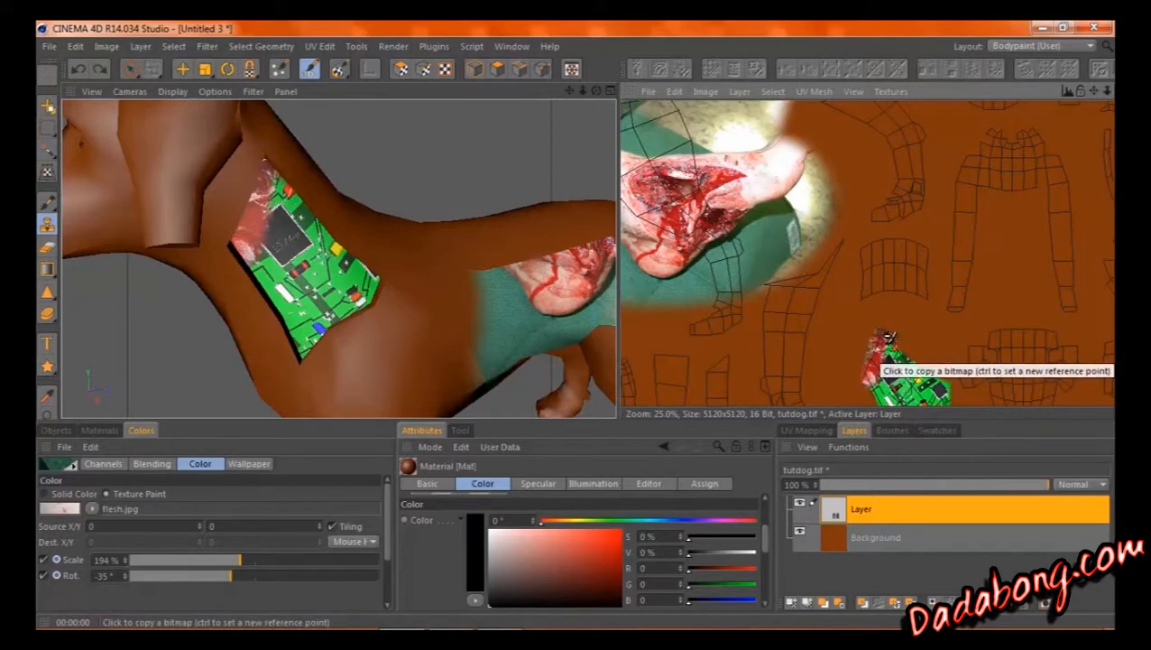
{"action": "left_click_drag", "start_coordinate": [889, 339], "coordinate": [902, 344]}
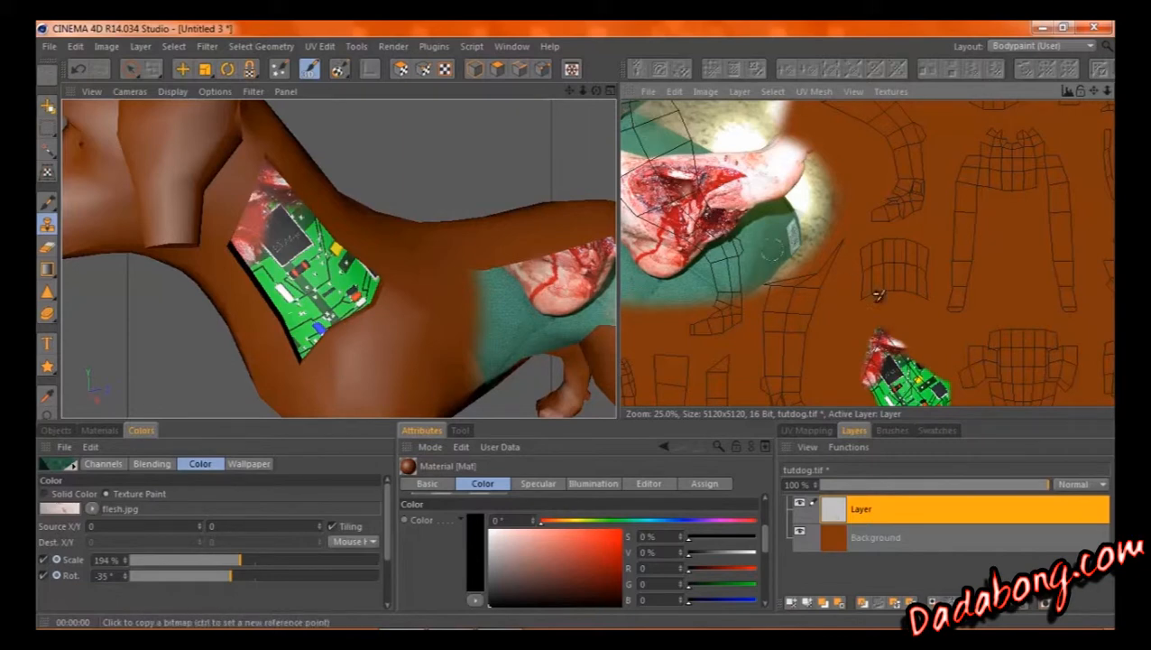
{"action": "left_click_drag", "start_coordinate": [913, 362], "coordinate": [896, 354]}
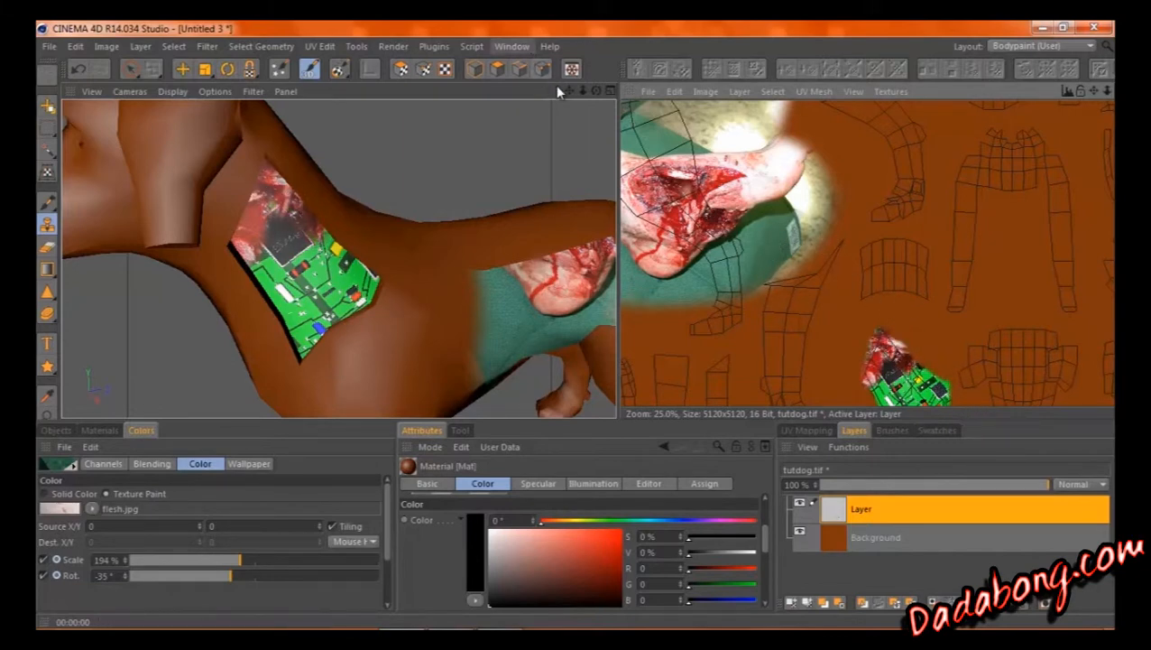
Step: Clone flesh from the neck island's upper left area down its left edge to blend the circuit board border
{"action": "mouse_move", "coordinate": [576, 313]}
{"action": "middle_mouse_down", "text": "alt"}
{"action": "mouse_move", "coordinate": [580, 325]}
{"action": "mouse_move", "coordinate": [584, 312]}
{"action": "middle_mouse_up", "text": "alt"}
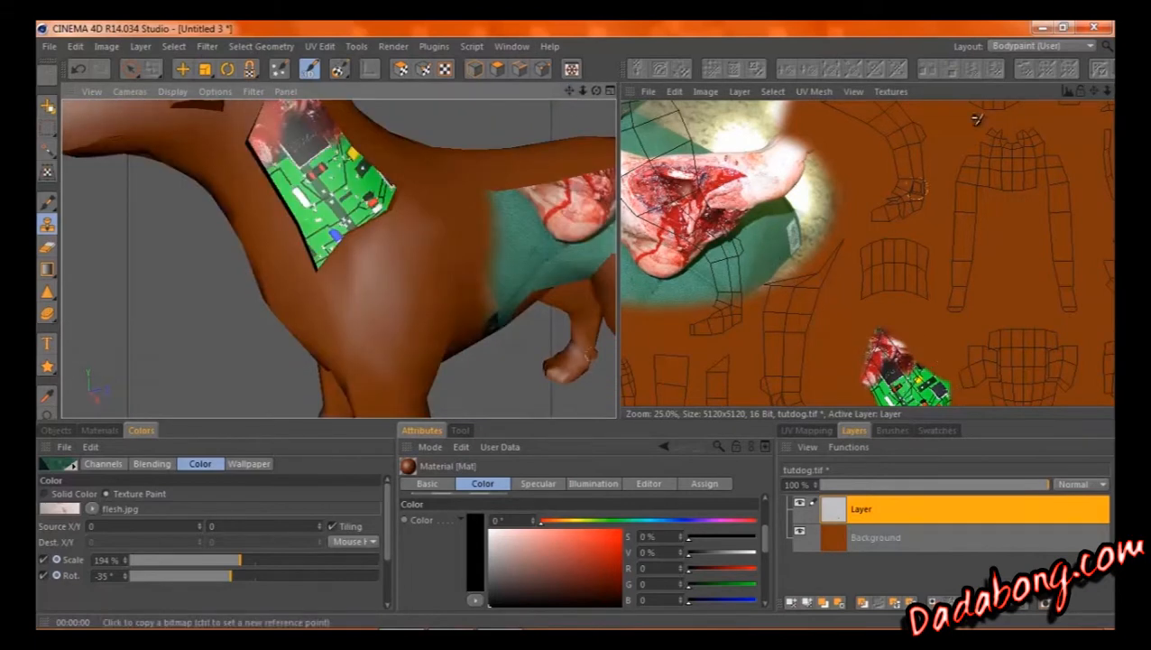
{"action": "left_click_drag", "start_coordinate": [1094, 91], "coordinate": [1101, 0]}
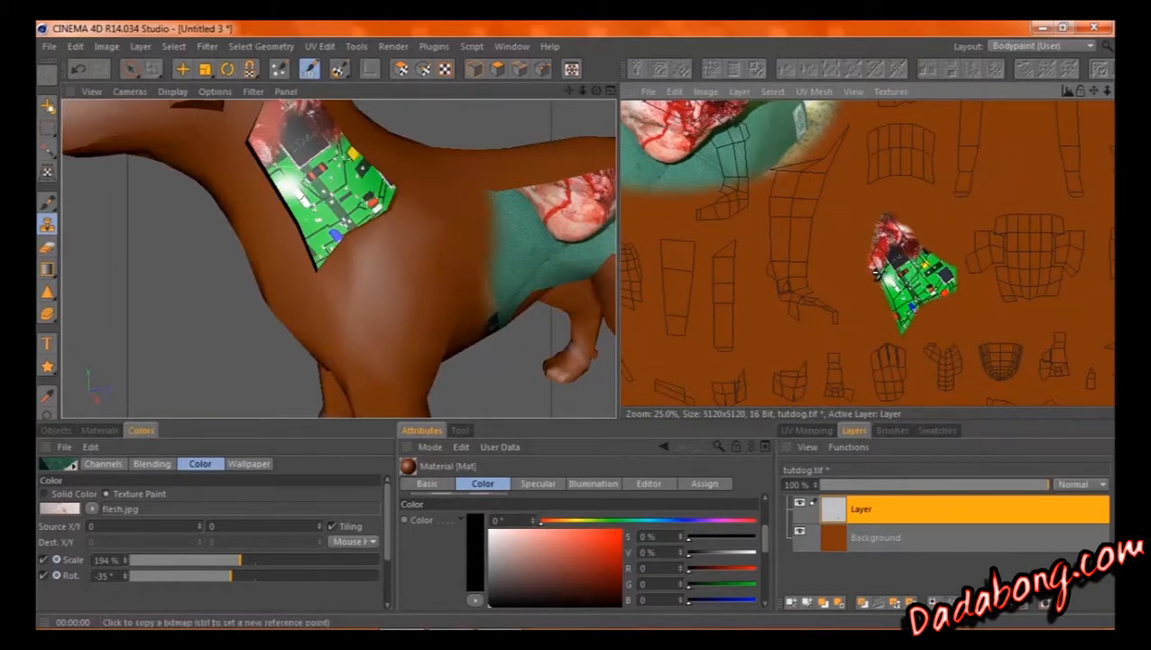
{"action": "scroll", "coordinate": [898, 271], "scroll_direction": "up", "scroll_amount": 5}
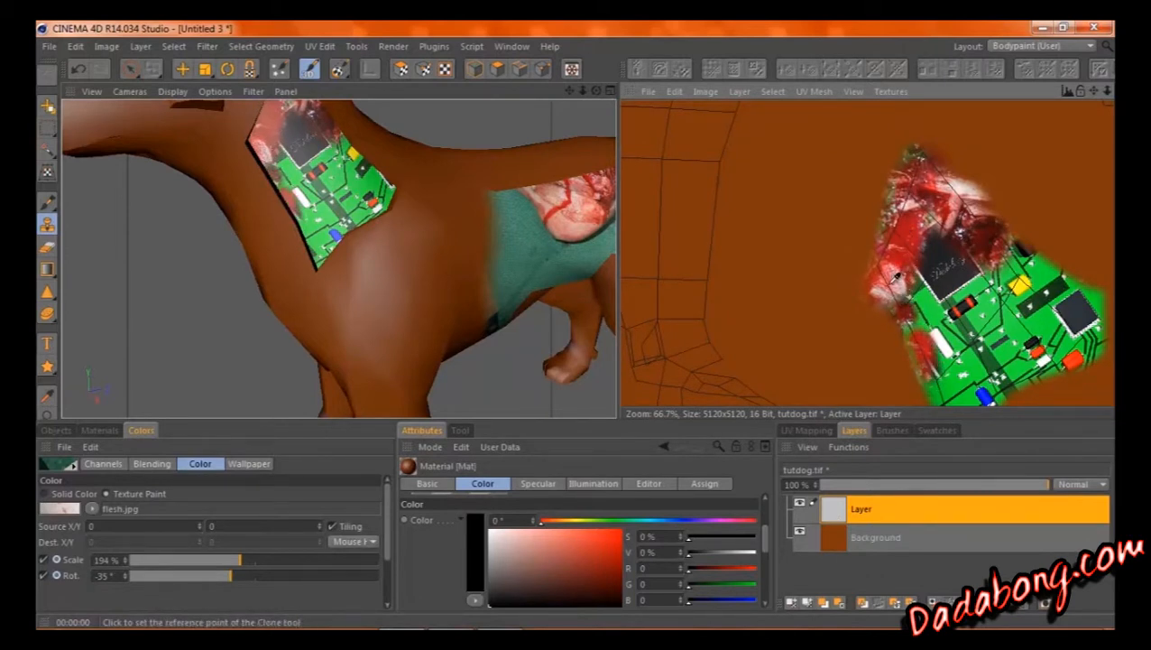
{"action": "left_click", "coordinate": [895, 276], "text": "ctrl"}
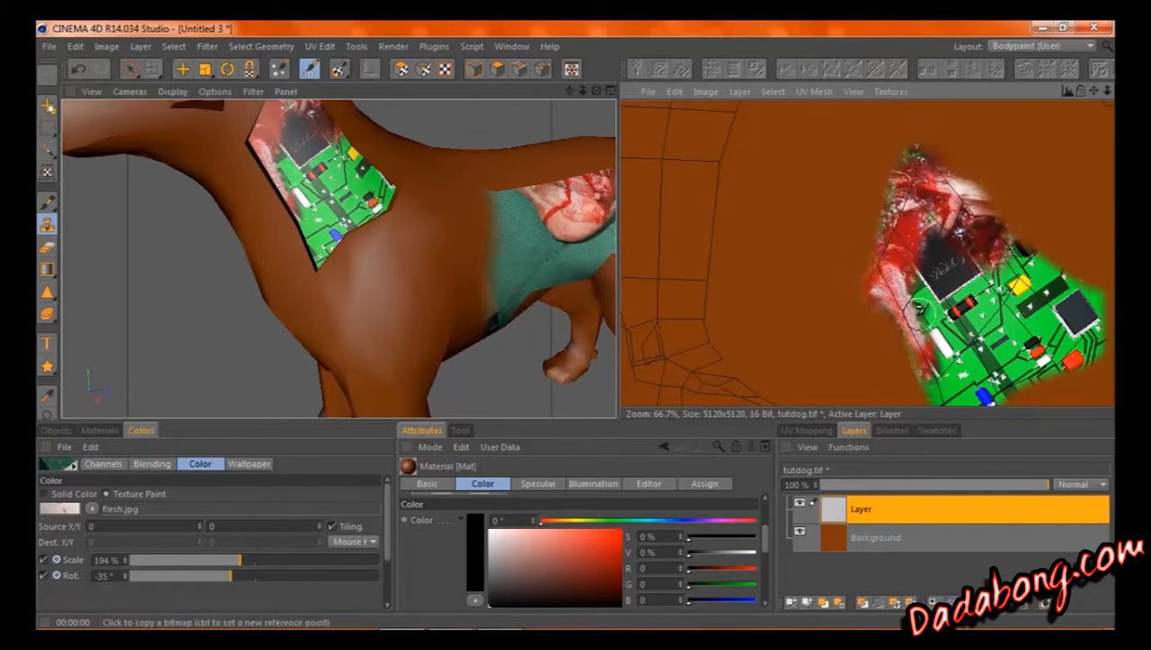
{"action": "left_click_drag", "start_coordinate": [905, 313], "coordinate": [917, 332]}
{"action": "left_click", "coordinate": [979, 379]}
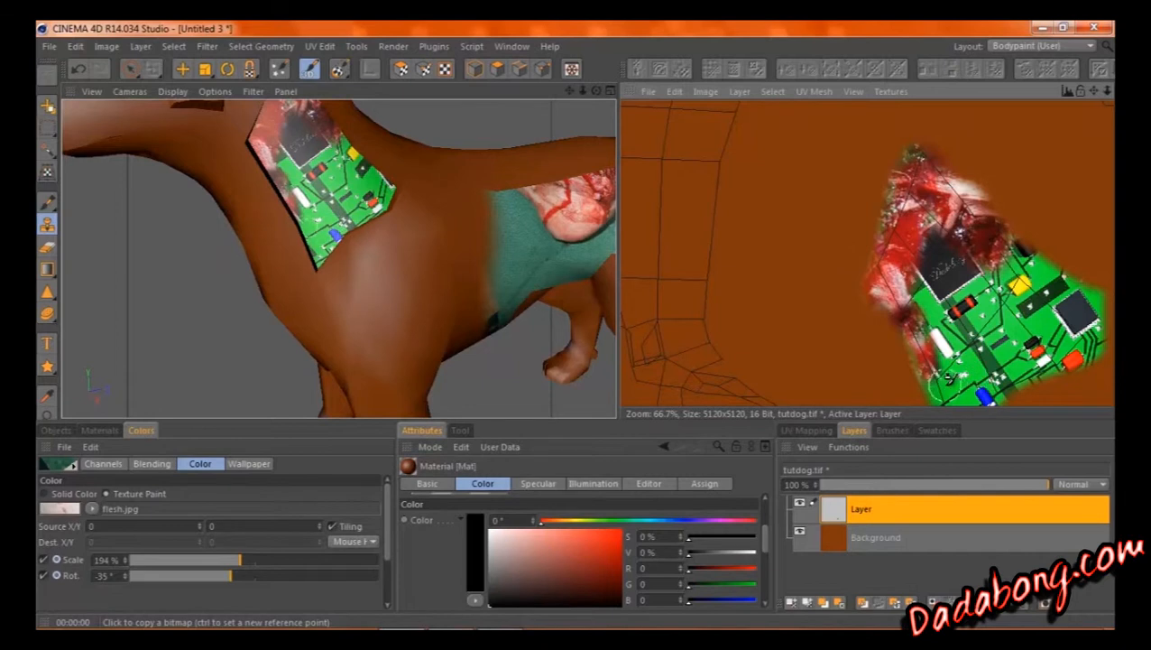
Step: Clone flesh from the neck island's upper part onto its lower tip and over the blue capacitor on the lower right edge
{"action": "left_click_drag", "start_coordinate": [1094, 91], "coordinate": [1024, 1]}
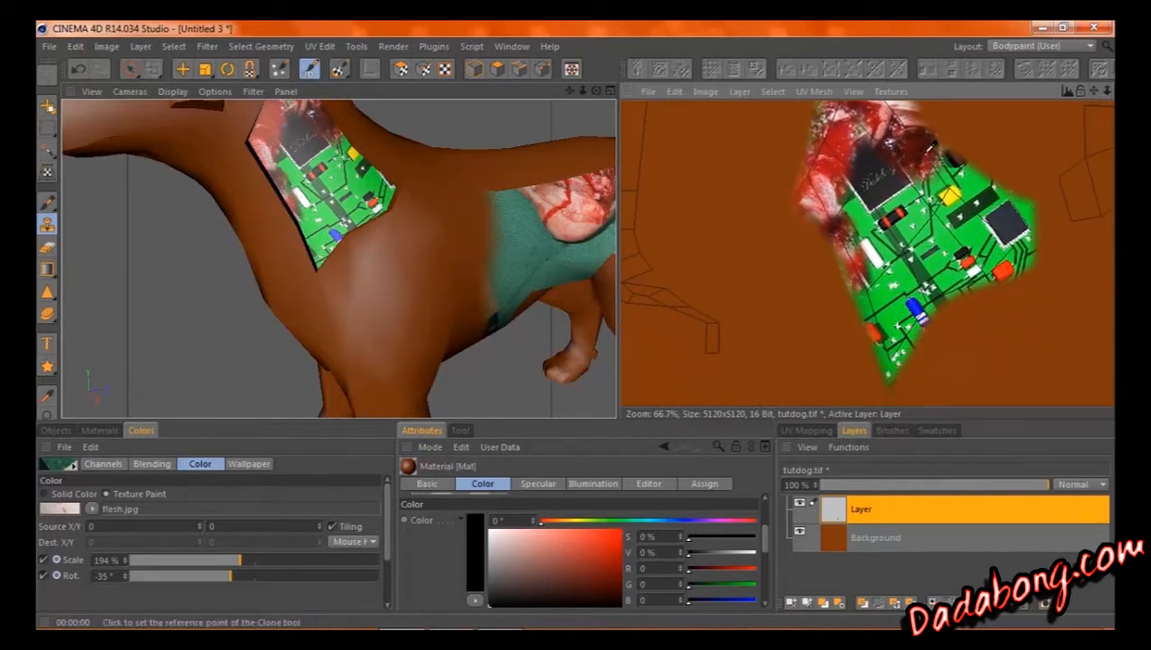
{"action": "left_click", "coordinate": [932, 146], "text": "ctrl"}
{"action": "mouse_move", "coordinate": [908, 331]}
{"action": "left_mouse_down"}
{"action": "mouse_move", "coordinate": [909, 314]}
{"action": "mouse_move", "coordinate": [892, 362]}
{"action": "mouse_move", "coordinate": [899, 330]}
{"action": "mouse_move", "coordinate": [889, 341]}
{"action": "left_mouse_up"}
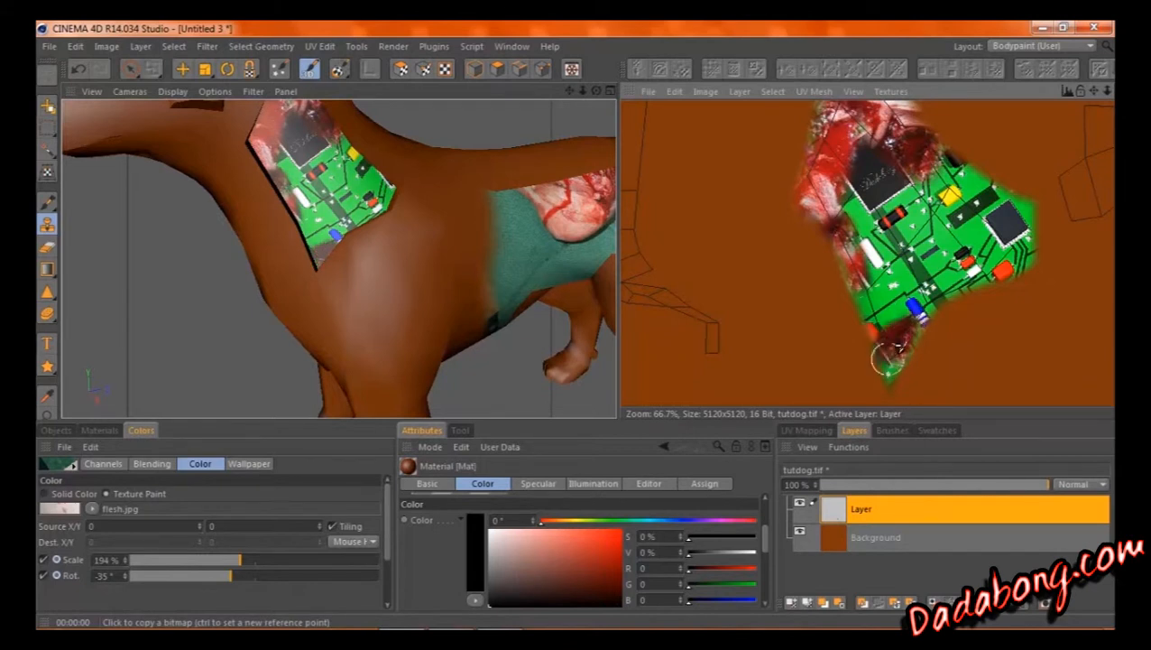
{"action": "left_click", "coordinate": [892, 127], "text": "ctrl"}
{"action": "left_click_drag", "start_coordinate": [922, 311], "coordinate": [931, 300]}
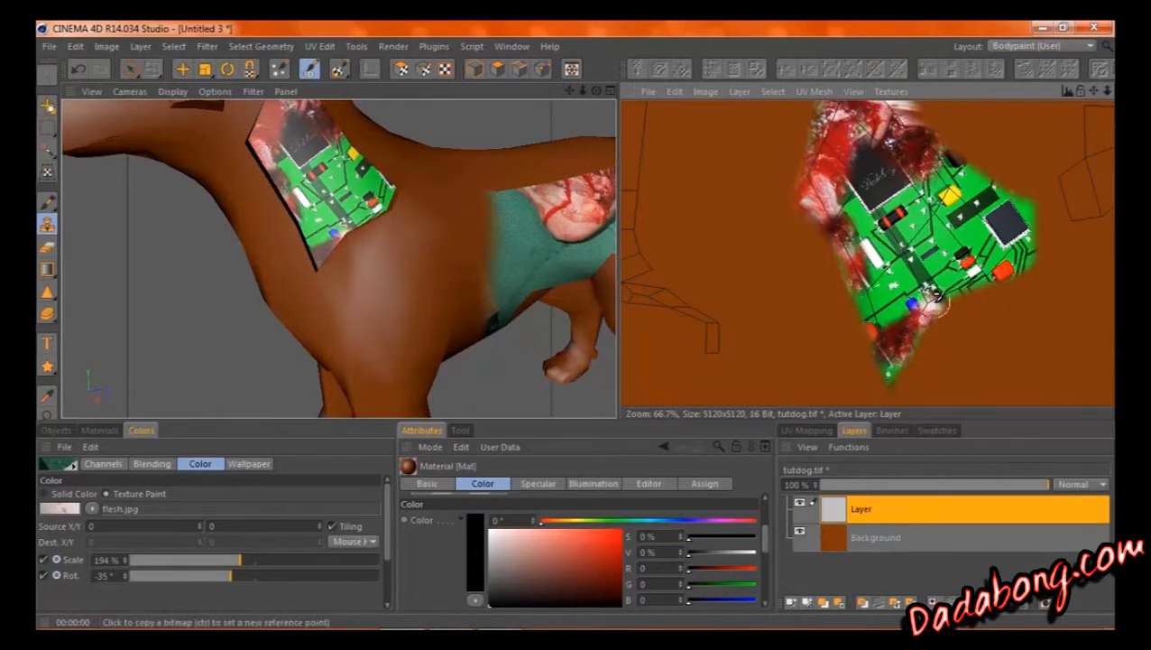
{"action": "left_click", "coordinate": [933, 260], "text": "ctrl"}
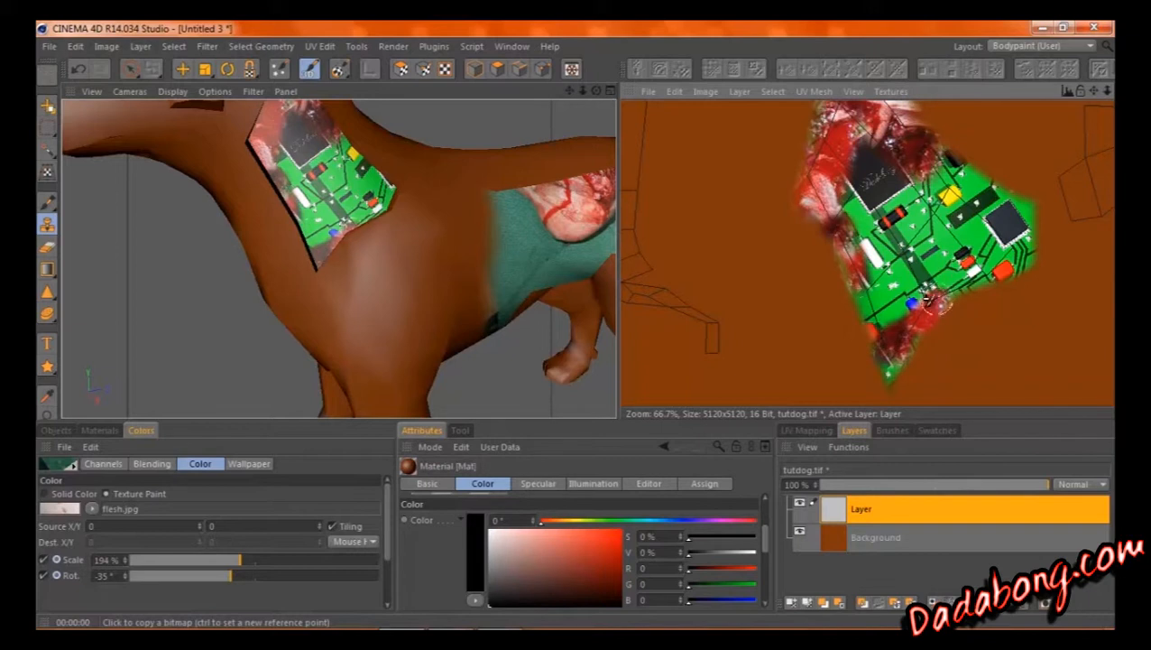
{"action": "mouse_move", "coordinate": [927, 295]}
{"action": "left_mouse_down"}
{"action": "mouse_move", "coordinate": [918, 291]}
{"action": "mouse_move", "coordinate": [935, 267]}
{"action": "mouse_move", "coordinate": [937, 278]}
{"action": "left_mouse_up"}
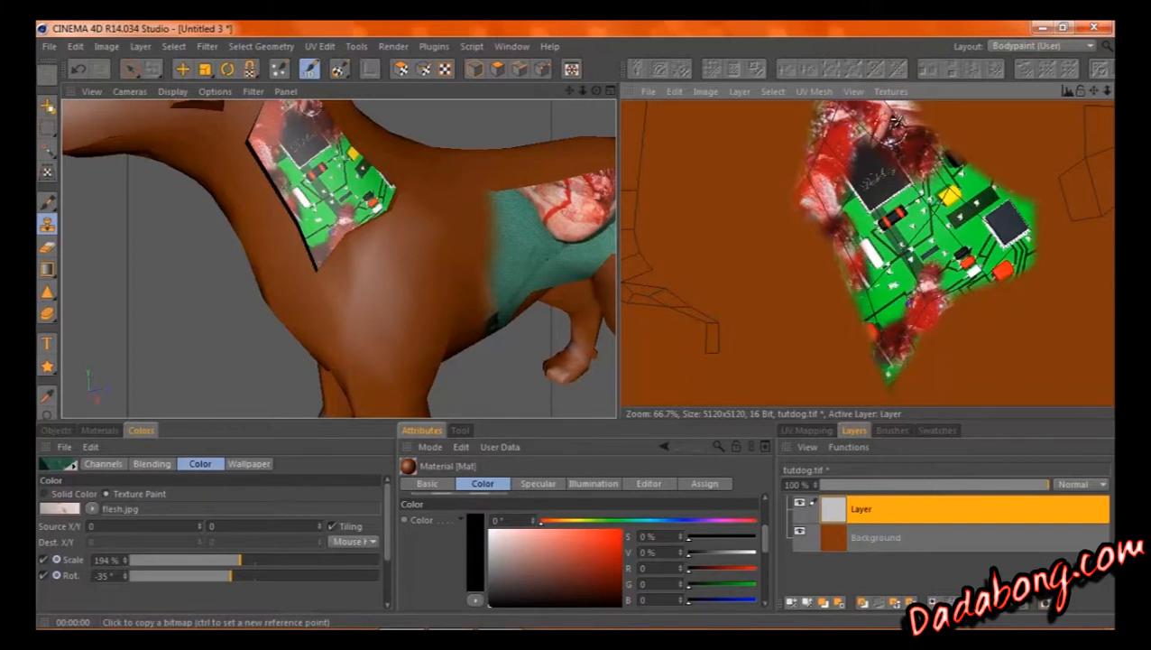
Step: Clone flesh farther along the neck island's lower right edge, up to the small black chip near the right corner
{"action": "left_click", "coordinate": [895, 110], "text": "ctrl"}
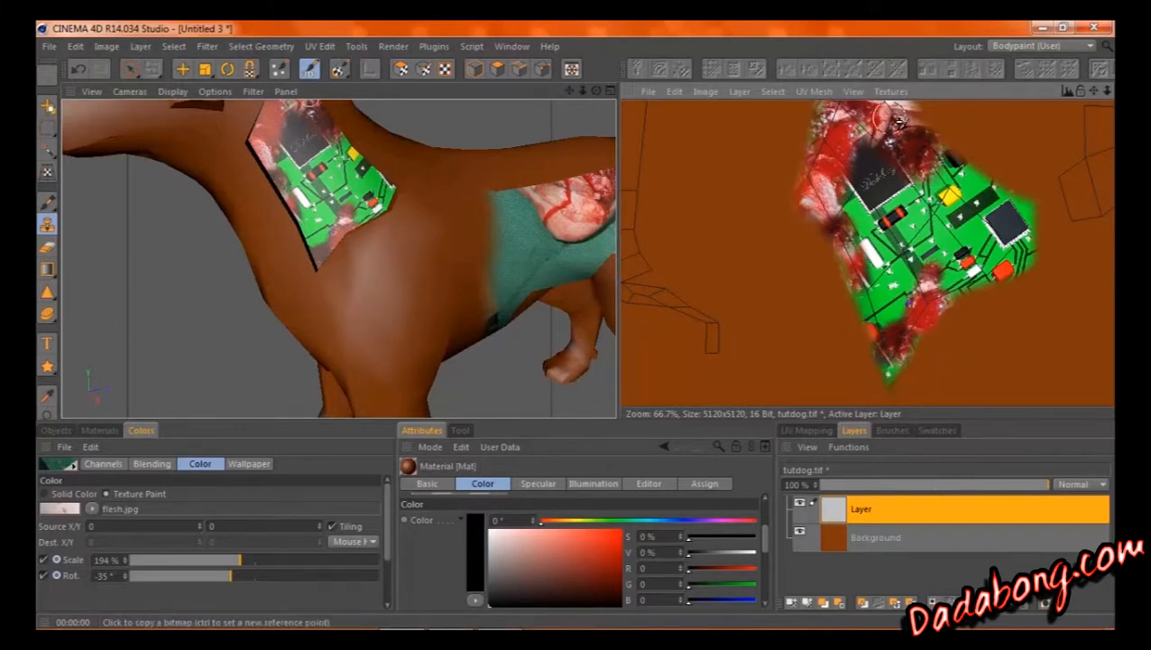
{"action": "mouse_move", "coordinate": [943, 308]}
{"action": "left_mouse_down"}
{"action": "mouse_move", "coordinate": [933, 279]}
{"action": "mouse_move", "coordinate": [956, 285]}
{"action": "mouse_move", "coordinate": [931, 296]}
{"action": "mouse_move", "coordinate": [958, 222]}
{"action": "left_mouse_up"}
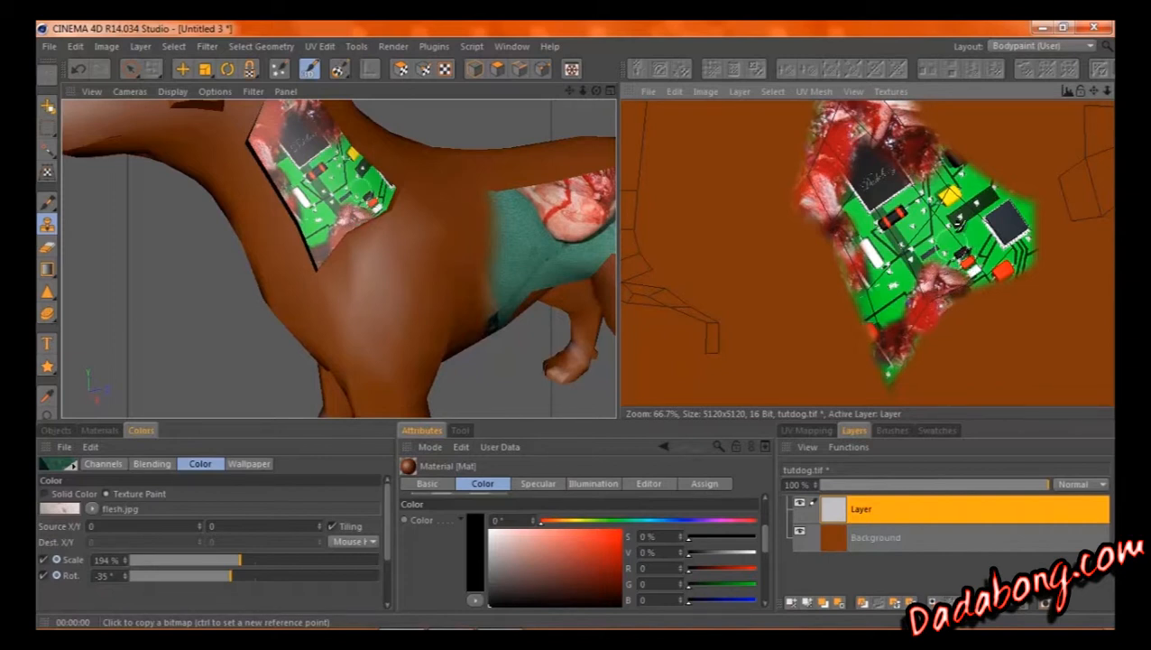
{"action": "left_click", "coordinate": [839, 155], "text": "ctrl"}
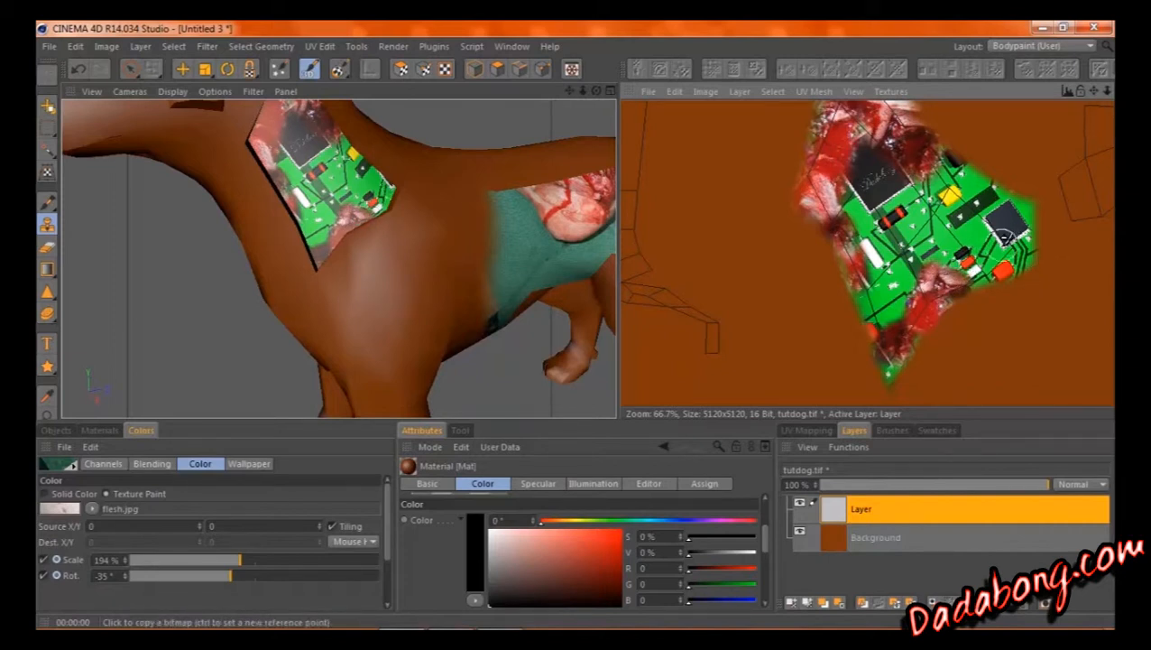
{"action": "mouse_move", "coordinate": [1004, 237]}
{"action": "left_mouse_down"}
{"action": "mouse_move", "coordinate": [999, 257]}
{"action": "mouse_move", "coordinate": [965, 275]}
{"action": "mouse_move", "coordinate": [972, 268]}
{"action": "left_mouse_up"}
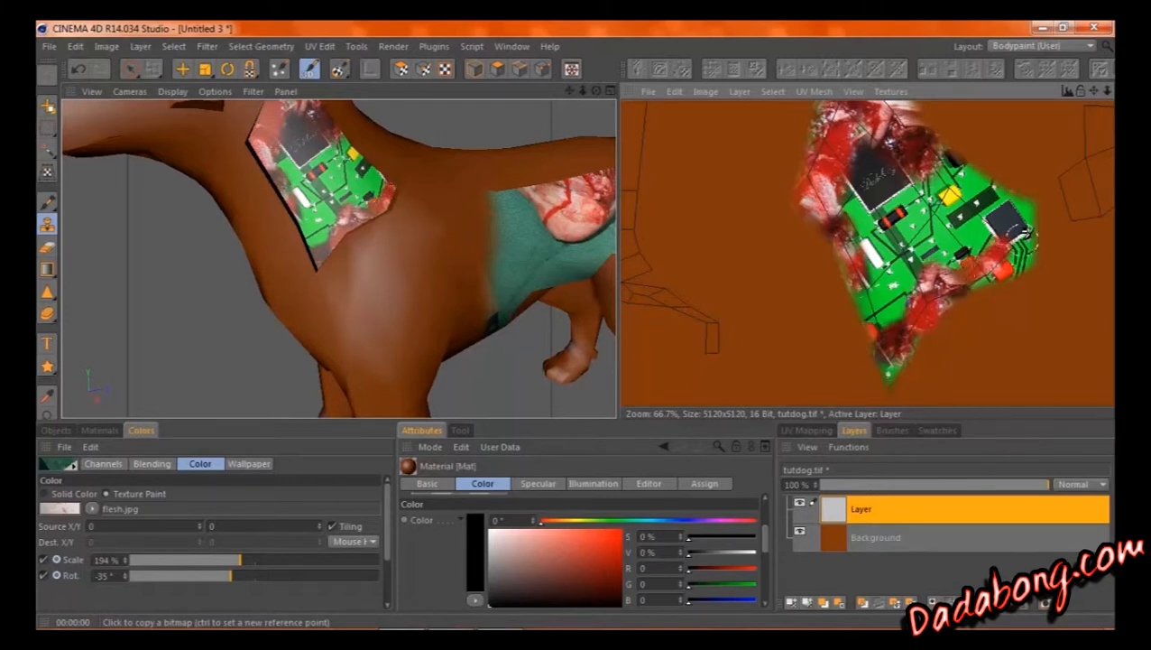
Step: Clone flesh along the inside of the neck island's upper right edge and over the small chip's left side, and render the 3D view
{"action": "left_click", "coordinate": [900, 124], "text": "ctrl"}
{"action": "mouse_move", "coordinate": [986, 176]}
{"action": "left_mouse_down"}
{"action": "mouse_move", "coordinate": [938, 167]}
{"action": "mouse_move", "coordinate": [985, 224]}
{"action": "mouse_move", "coordinate": [974, 213]}
{"action": "left_mouse_up"}
{"action": "left_click", "coordinate": [913, 131], "text": "ctrl"}
{"action": "left_click_drag", "start_coordinate": [859, 125], "coordinate": [837, 132]}
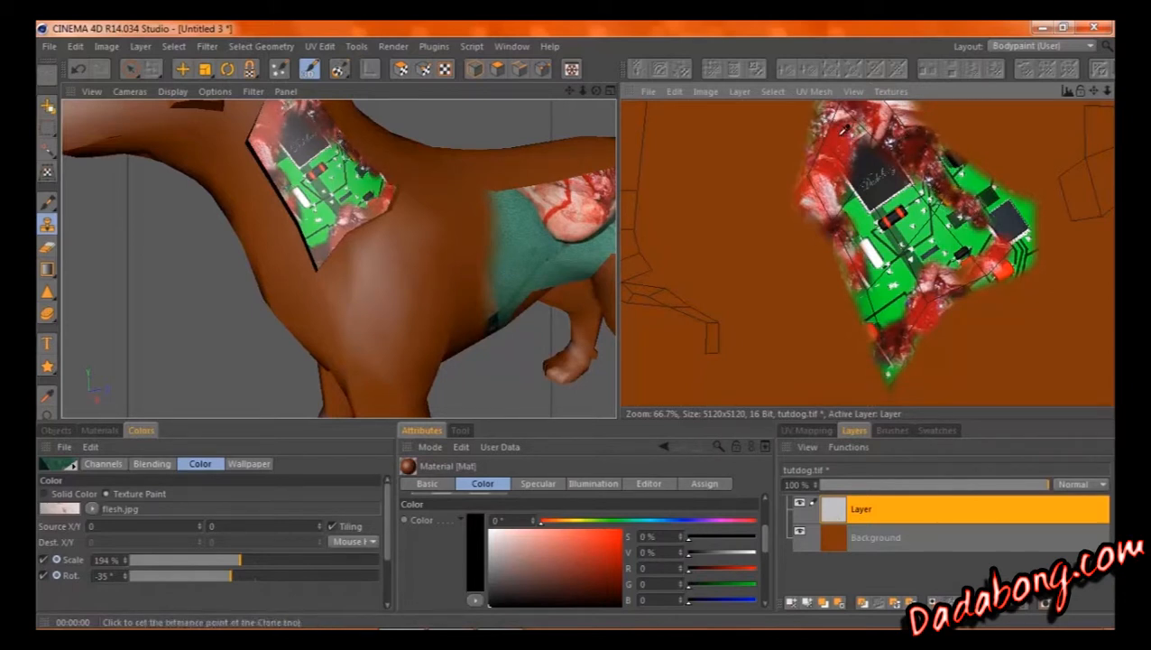
{"action": "left_click", "coordinate": [852, 138], "text": "ctrl"}
{"action": "mouse_move", "coordinate": [1004, 232]}
{"action": "left_mouse_down"}
{"action": "mouse_move", "coordinate": [986, 226]}
{"action": "mouse_move", "coordinate": [1002, 249]}
{"action": "left_mouse_up"}
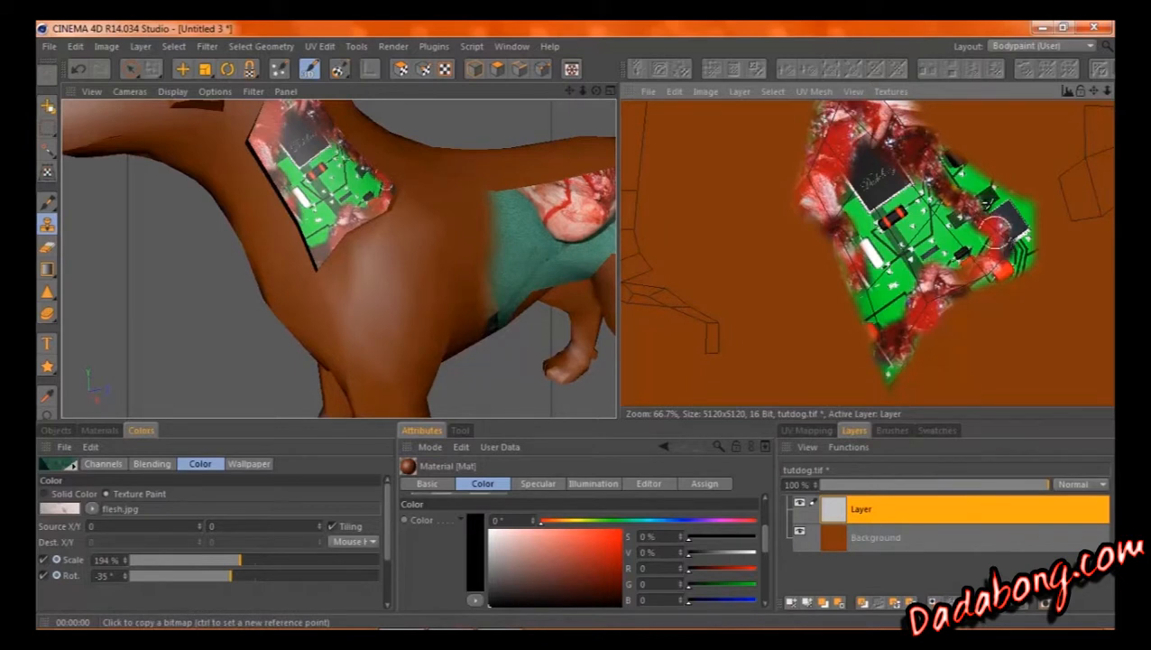
{"action": "key", "text": "ctrl+r"}
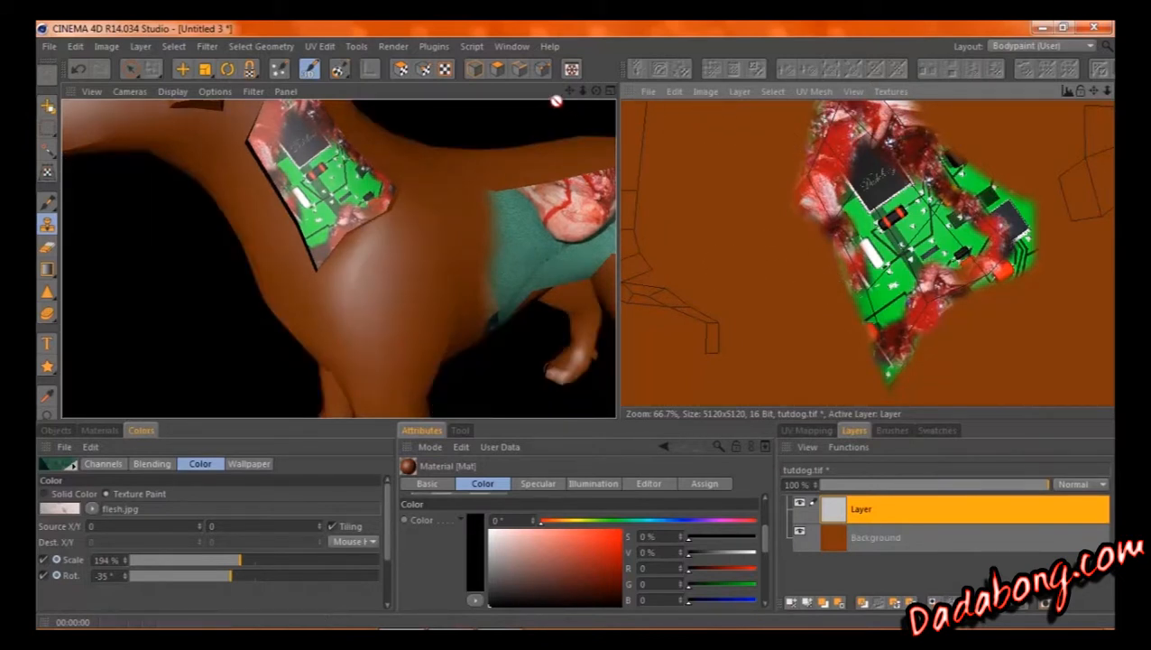
{"action": "left_click_drag", "start_coordinate": [911, 242], "coordinate": [915, 239]}
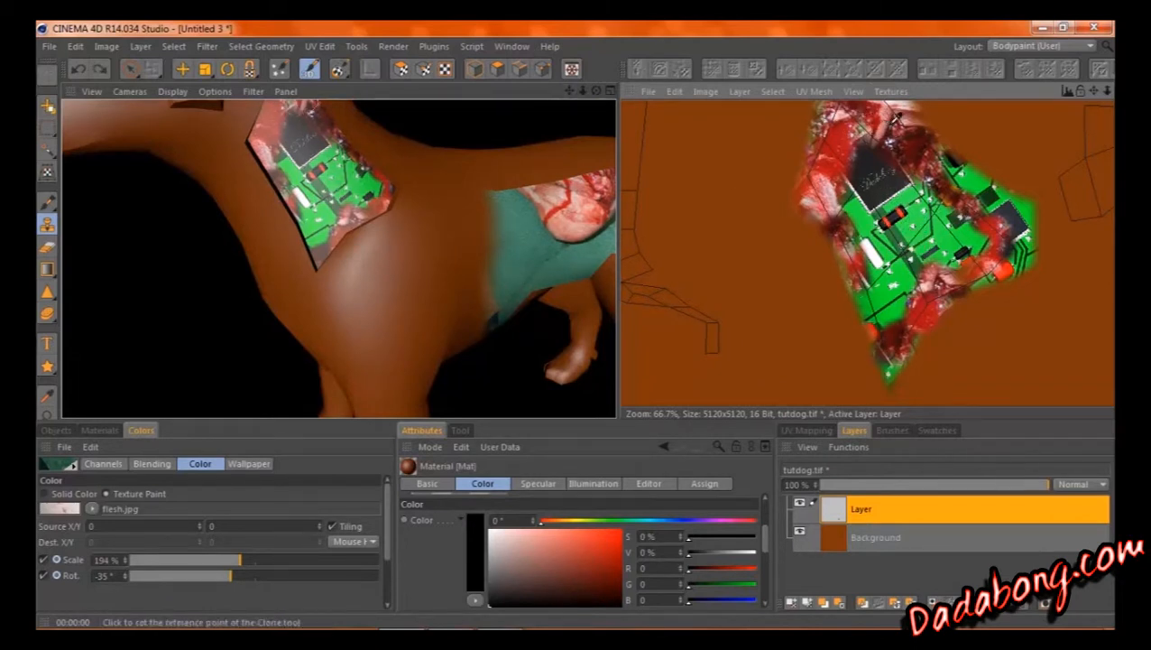
{"action": "left_click", "coordinate": [914, 133], "text": "ctrl"}
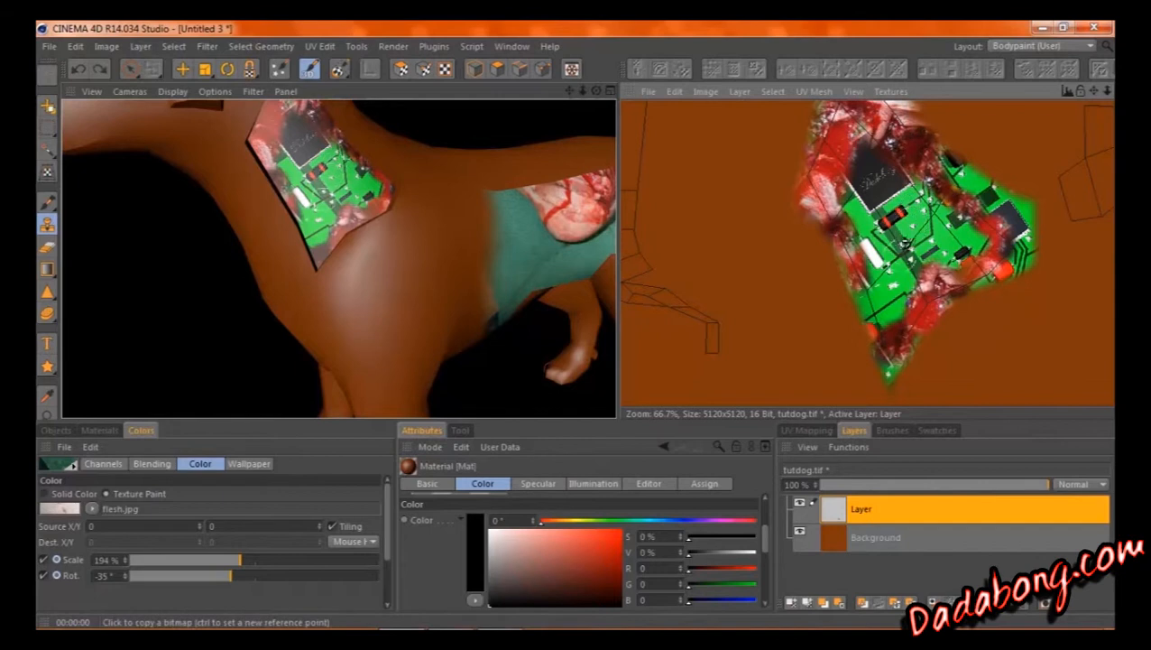
{"action": "left_click_drag", "start_coordinate": [908, 233], "coordinate": [901, 275]}
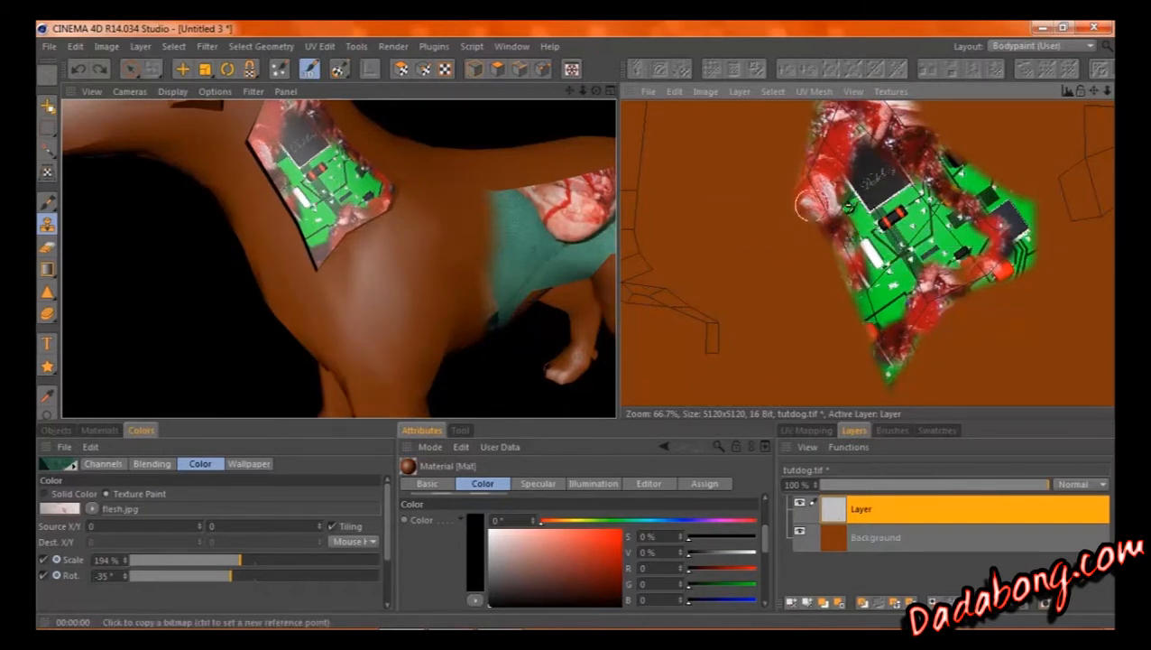
Step: Clone a thin strand of flesh with a small brush across the middle of the neck's circuit board, below the red-striped resistor
{"action": "scroll", "coordinate": [903, 251], "scroll_direction": "up", "scroll_amount": 1}
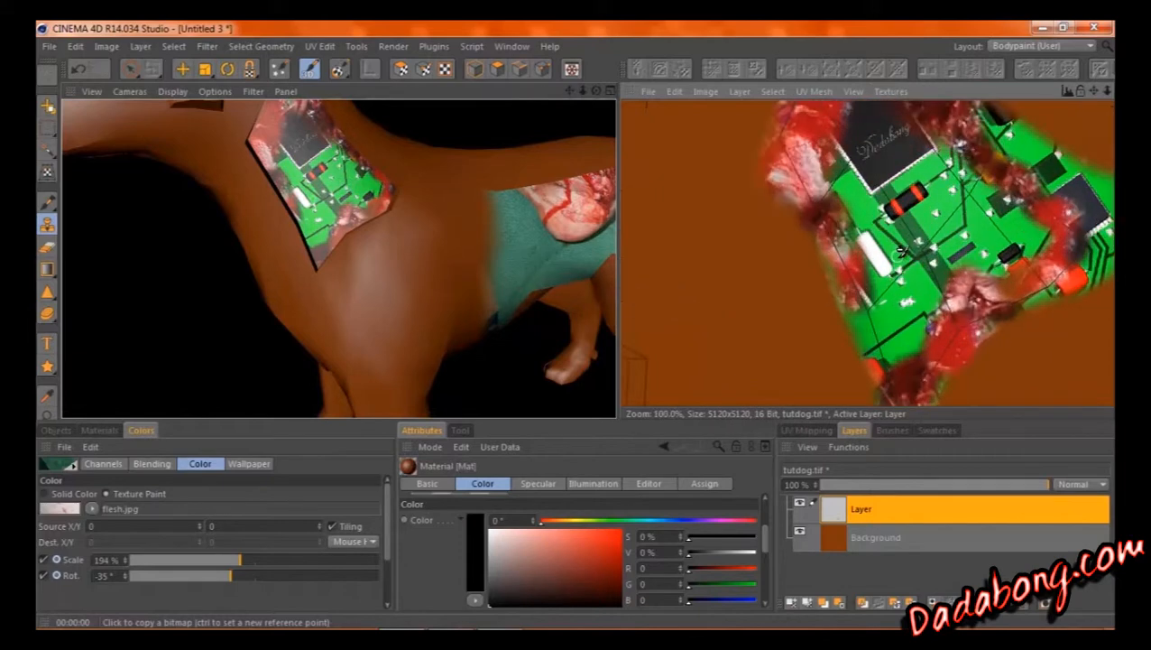
{"action": "scroll", "coordinate": [903, 250], "scroll_direction": "up", "scroll_amount": 1}
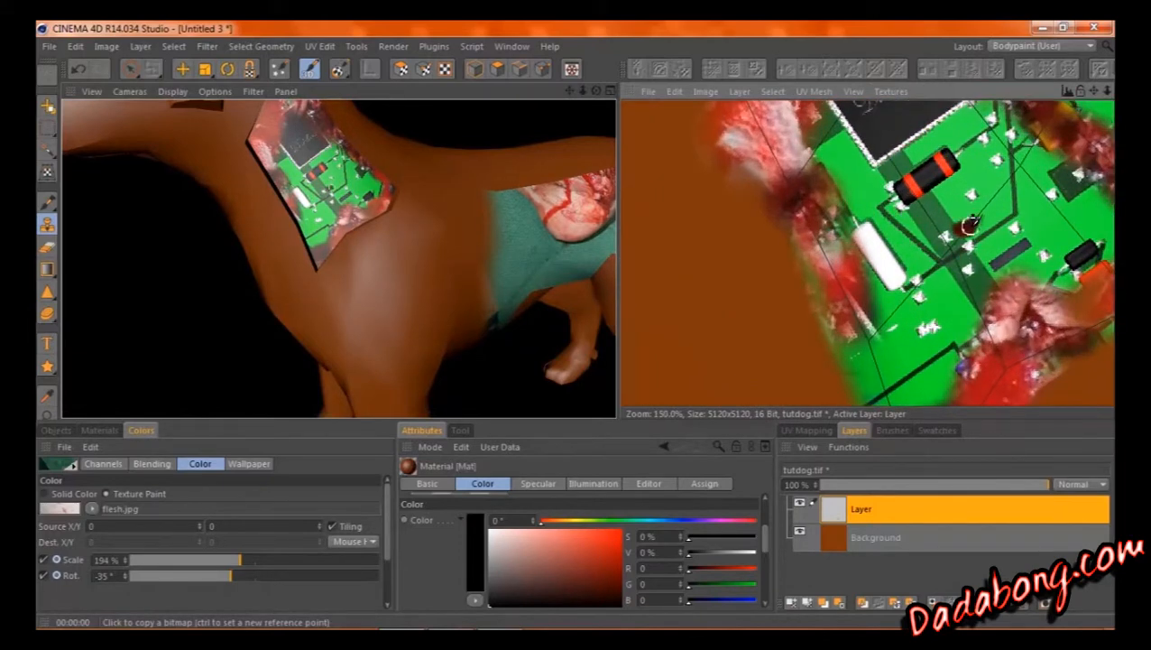
{"action": "mouse_move", "coordinate": [969, 223]}
{"action": "left_mouse_down"}
{"action": "mouse_move", "coordinate": [956, 226]}
{"action": "mouse_move", "coordinate": [978, 238]}
{"action": "mouse_move", "coordinate": [951, 318]}
{"action": "left_mouse_up"}
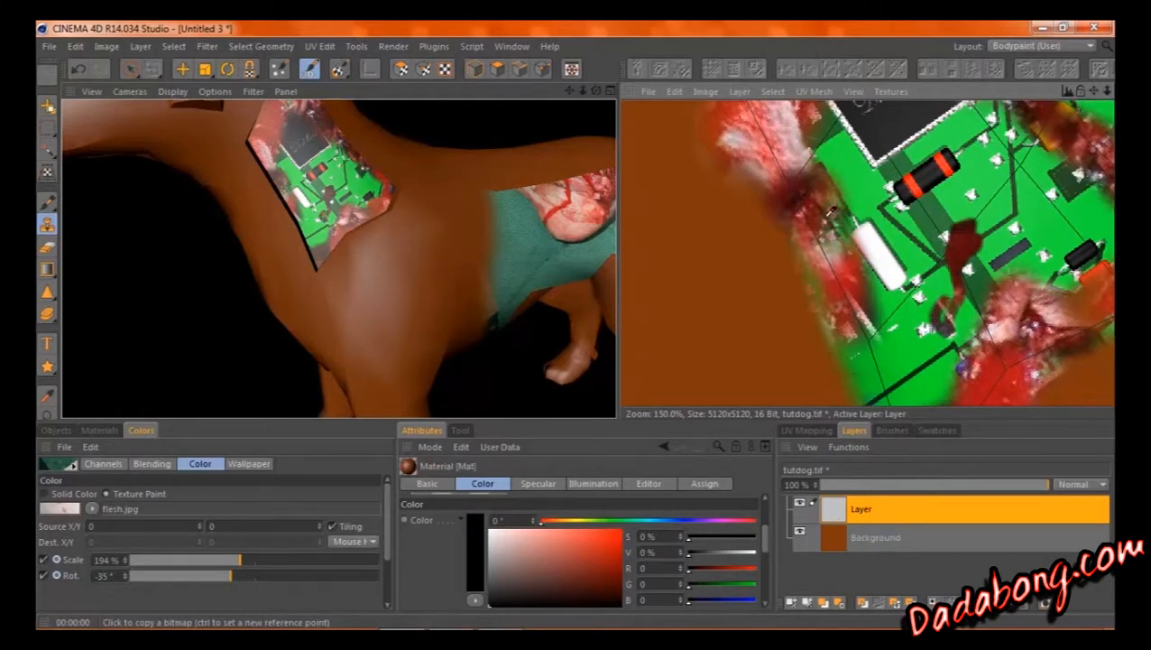
{"action": "left_click", "coordinate": [791, 142]}
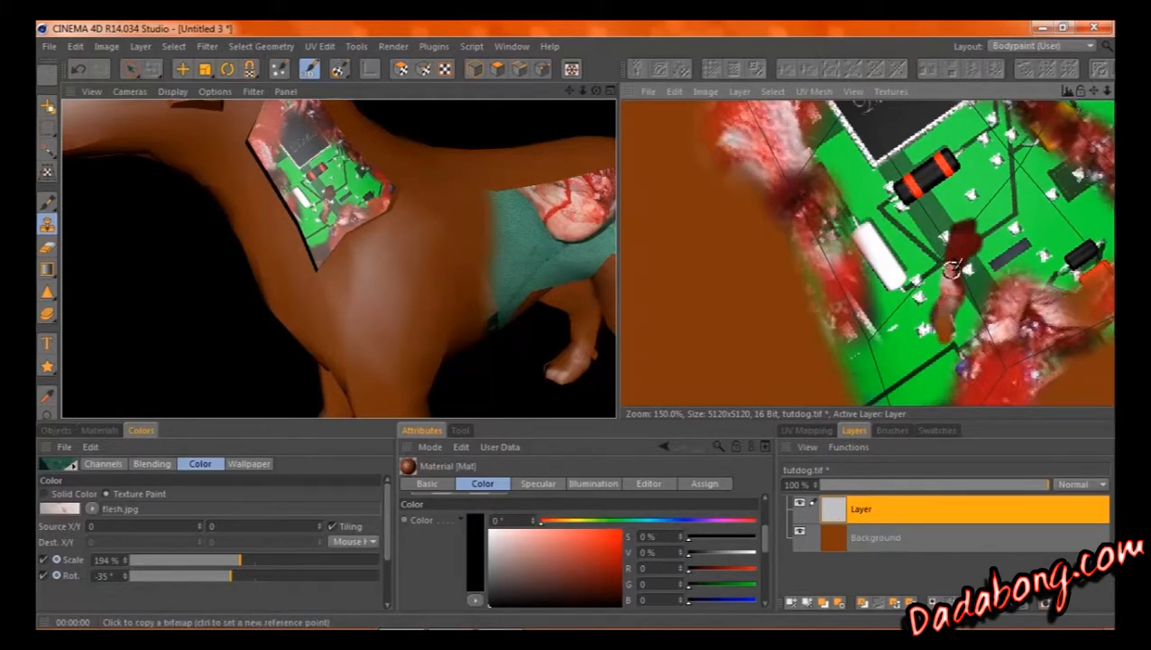
{"action": "left_click", "coordinate": [966, 234]}
{"action": "left_click", "coordinate": [968, 236], "text": "ctrl"}
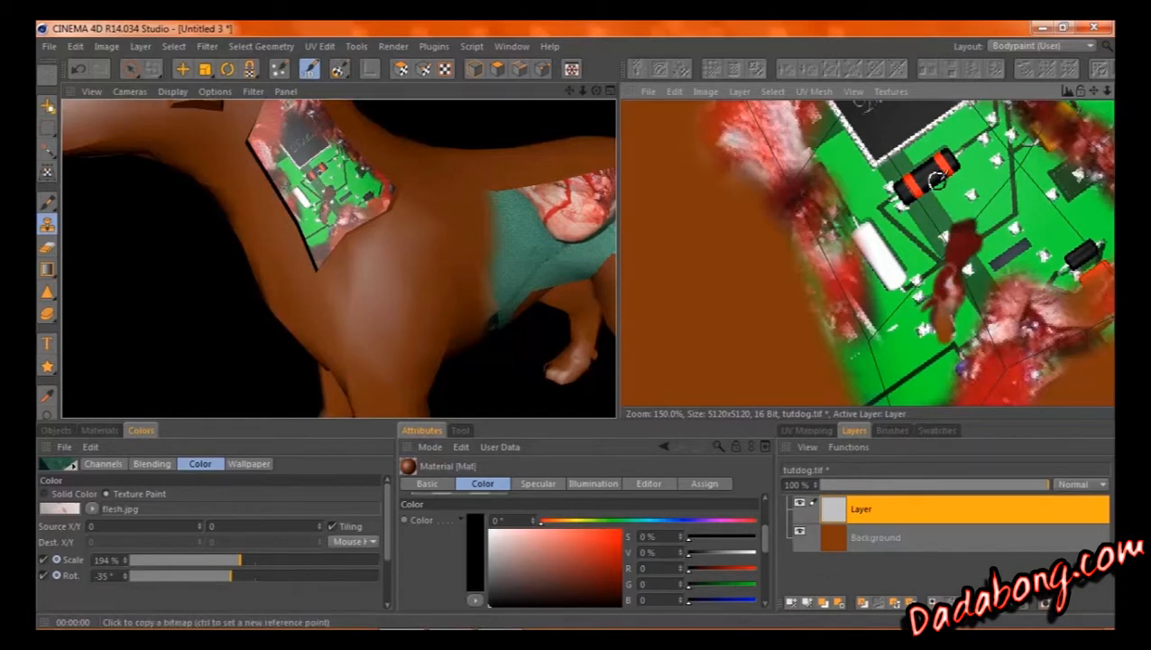
Step: Clone a larger patch of flesh onto the green board area to the right of the red-striped resistor
{"action": "left_click", "coordinate": [816, 120], "text": "ctrl"}
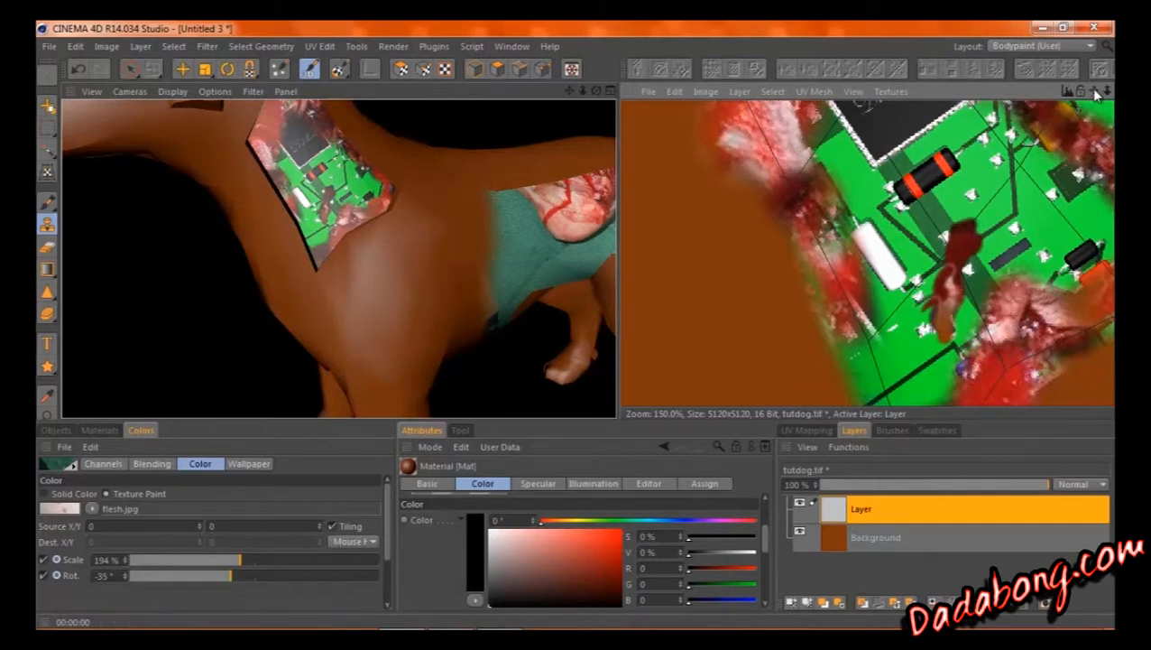
{"action": "left_click_drag", "start_coordinate": [1095, 92], "coordinate": [959, 191]}
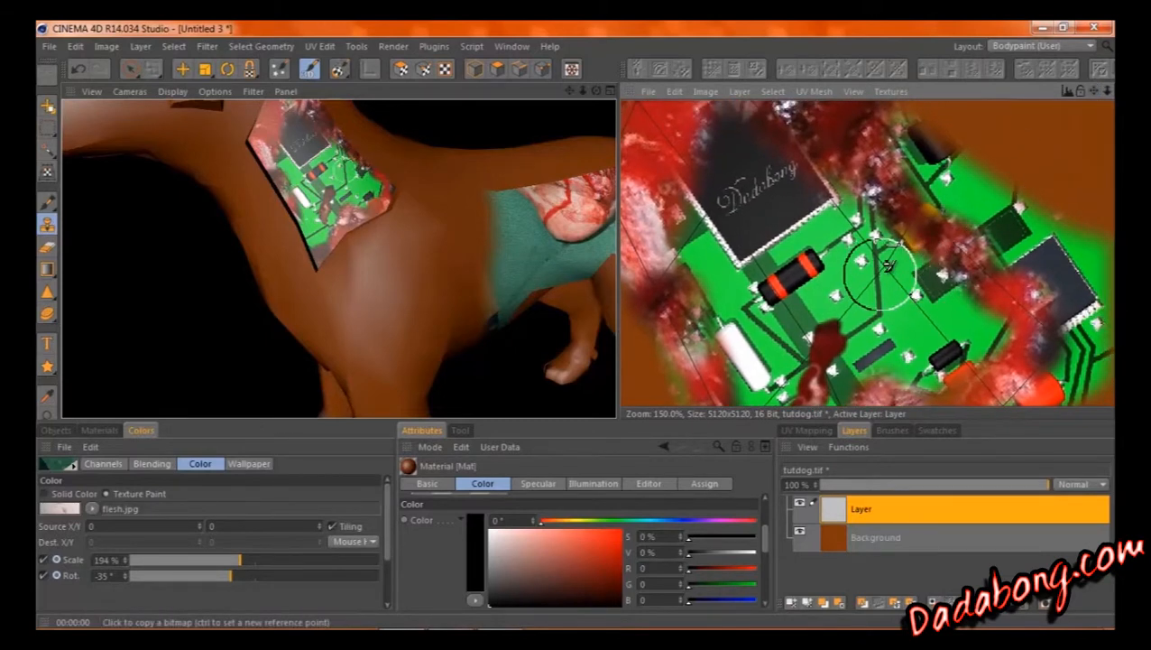
{"action": "mouse_move", "coordinate": [893, 282]}
{"action": "left_mouse_down"}
{"action": "mouse_move", "coordinate": [884, 288]}
{"action": "mouse_move", "coordinate": [911, 225]}
{"action": "mouse_move", "coordinate": [882, 155]}
{"action": "mouse_move", "coordinate": [896, 251]}
{"action": "left_mouse_up"}
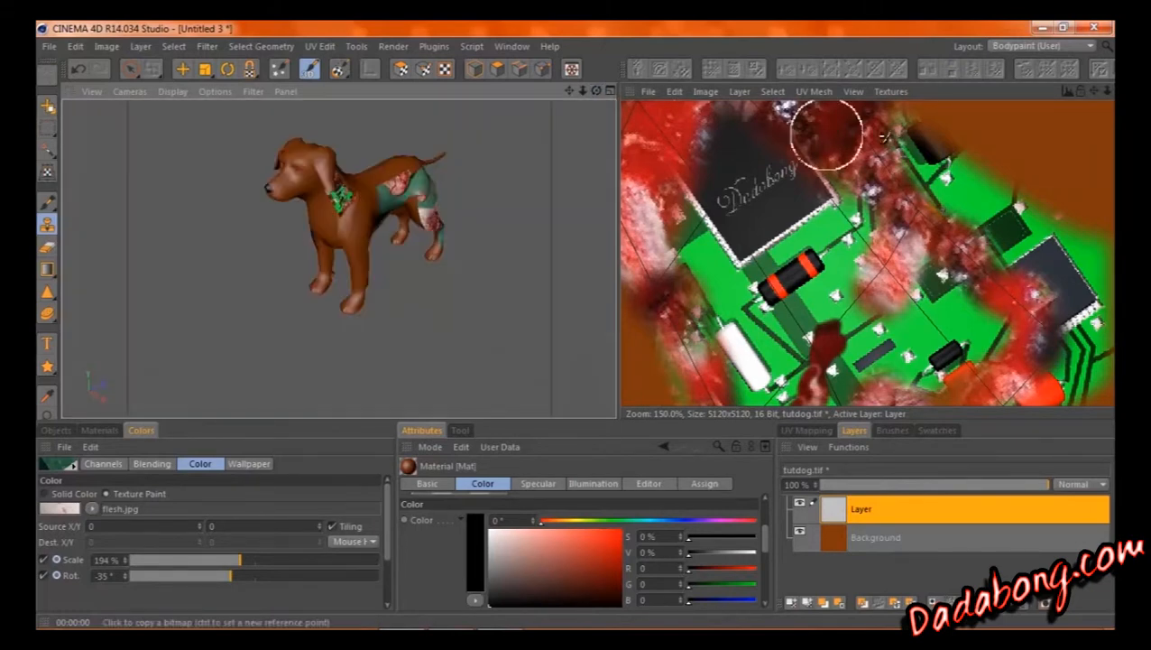
Step: Sample the brown base colour and brush it over the flesh and green cloth painted on the dog's body UV islands
{"action": "scroll", "coordinate": [836, 239], "scroll_direction": "down", "scroll_amount": 10}
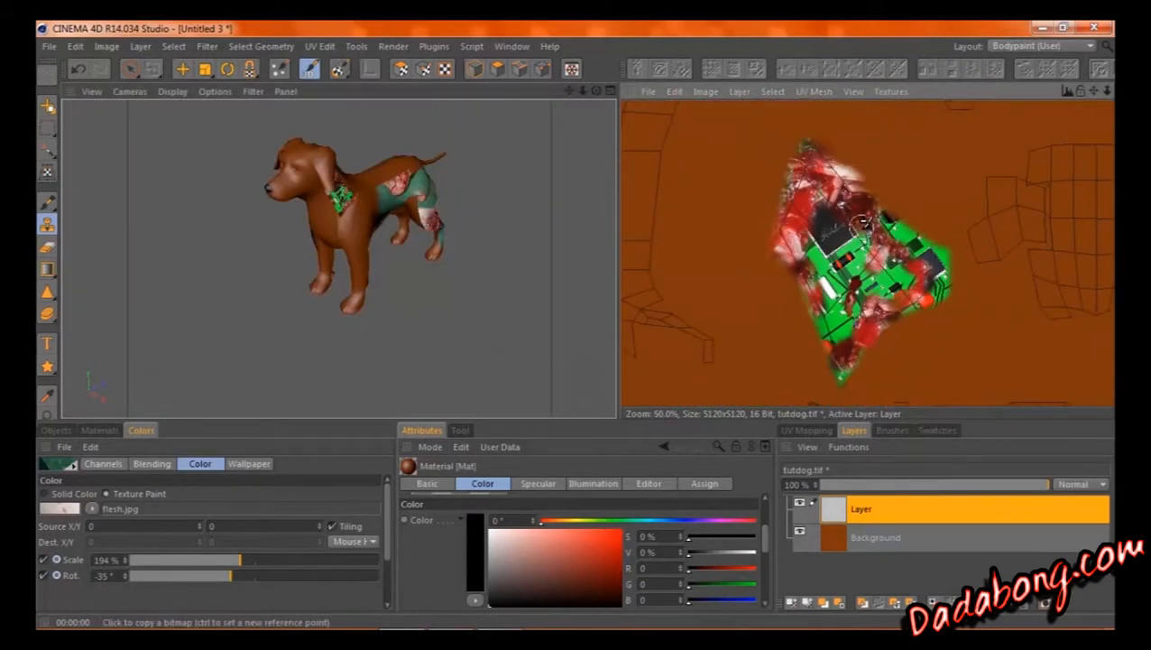
{"action": "scroll", "coordinate": [836, 242], "scroll_direction": "up", "scroll_amount": 2}
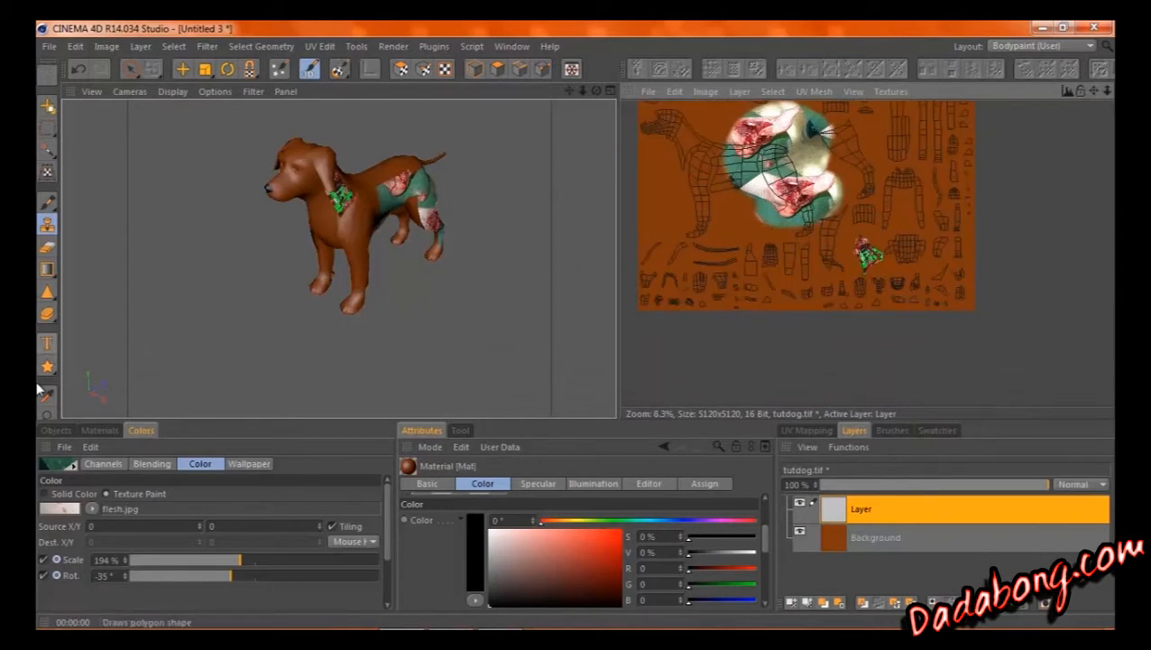
{"action": "left_click", "coordinate": [740, 241]}
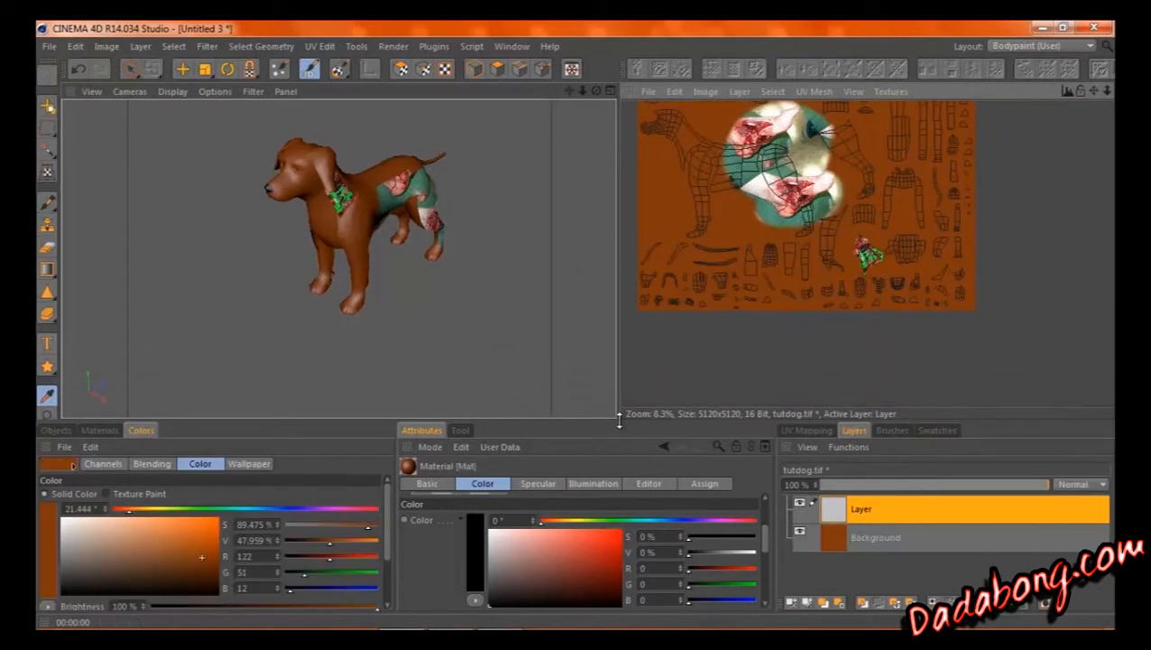
{"action": "left_click", "coordinate": [47, 201]}
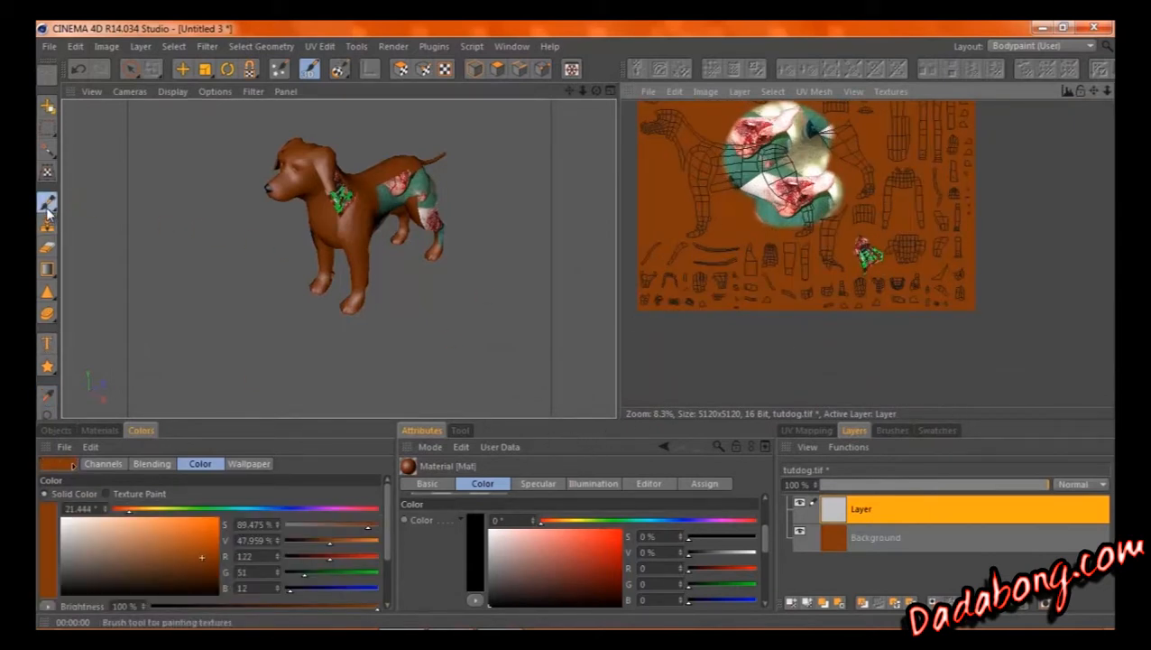
{"action": "left_click", "coordinate": [687, 200]}
{"action": "key", "text": "ctrl+z"}
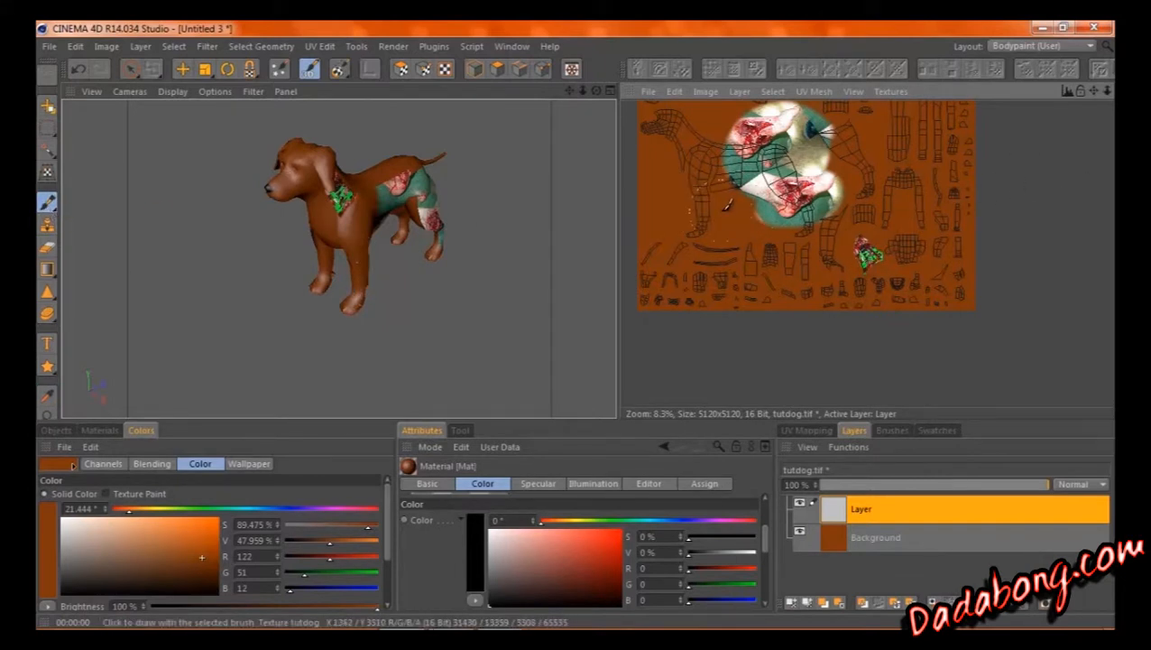
{"action": "mouse_move", "coordinate": [727, 204]}
{"action": "left_mouse_down"}
{"action": "mouse_move", "coordinate": [825, 191]}
{"action": "mouse_move", "coordinate": [886, 200]}
{"action": "left_mouse_up"}
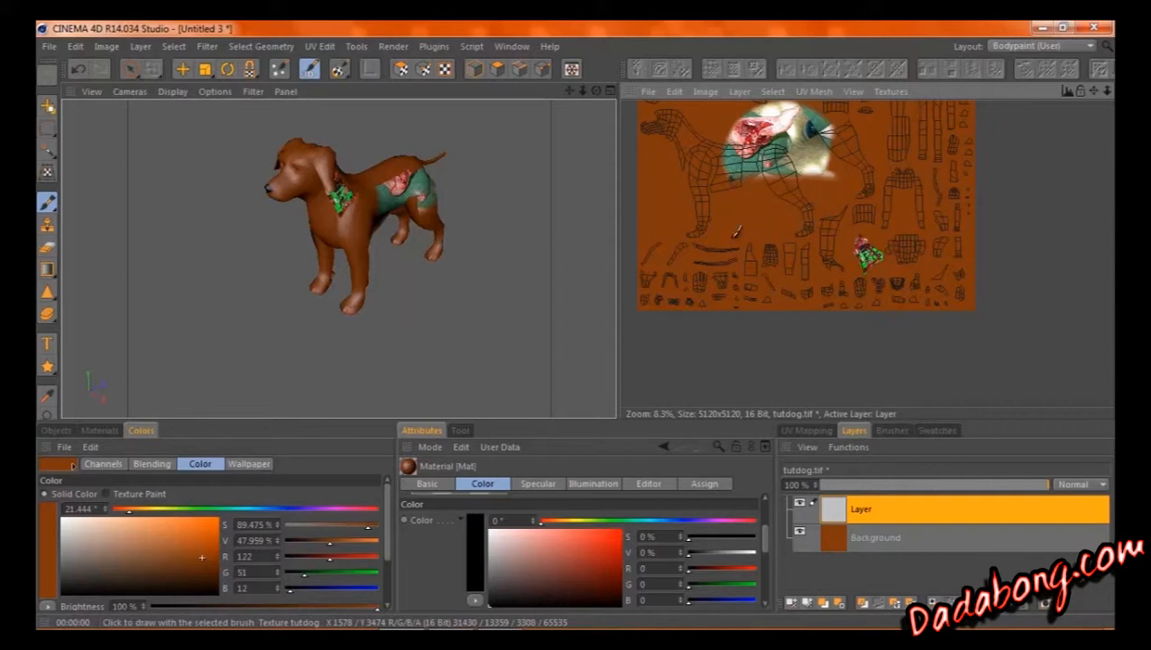
{"action": "mouse_move", "coordinate": [737, 231]}
{"action": "left_mouse_down"}
{"action": "mouse_move", "coordinate": [771, 135]}
{"action": "mouse_move", "coordinate": [813, 94]}
{"action": "left_mouse_up"}
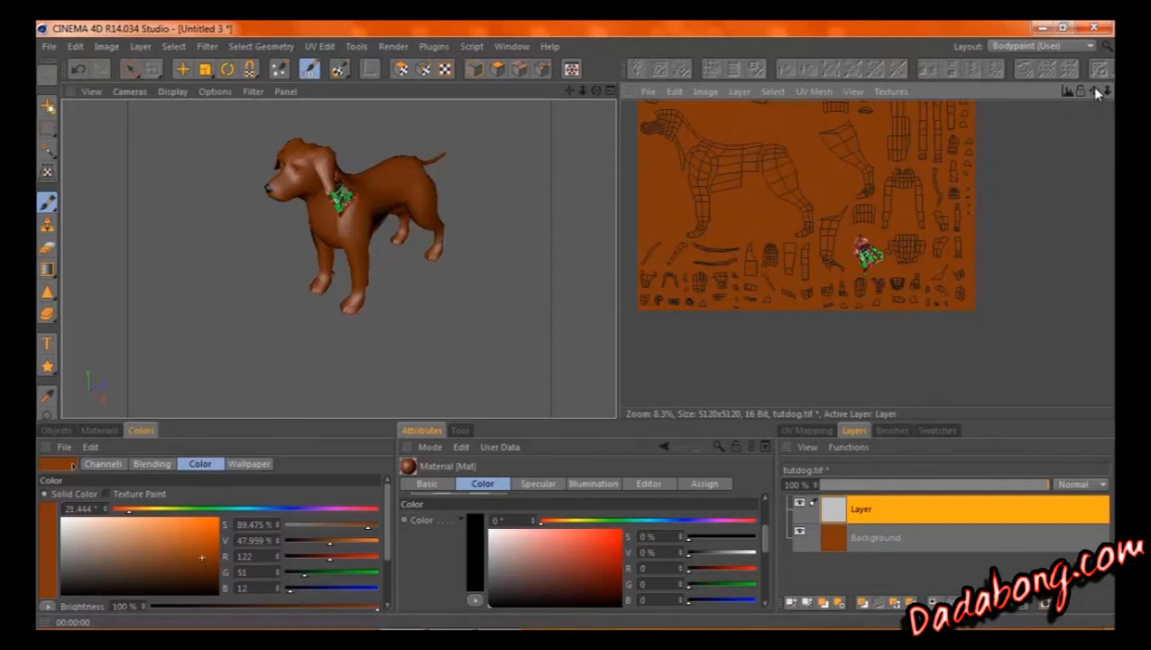
{"action": "left_click_drag", "start_coordinate": [1093, 89], "coordinate": [1129, 285]}
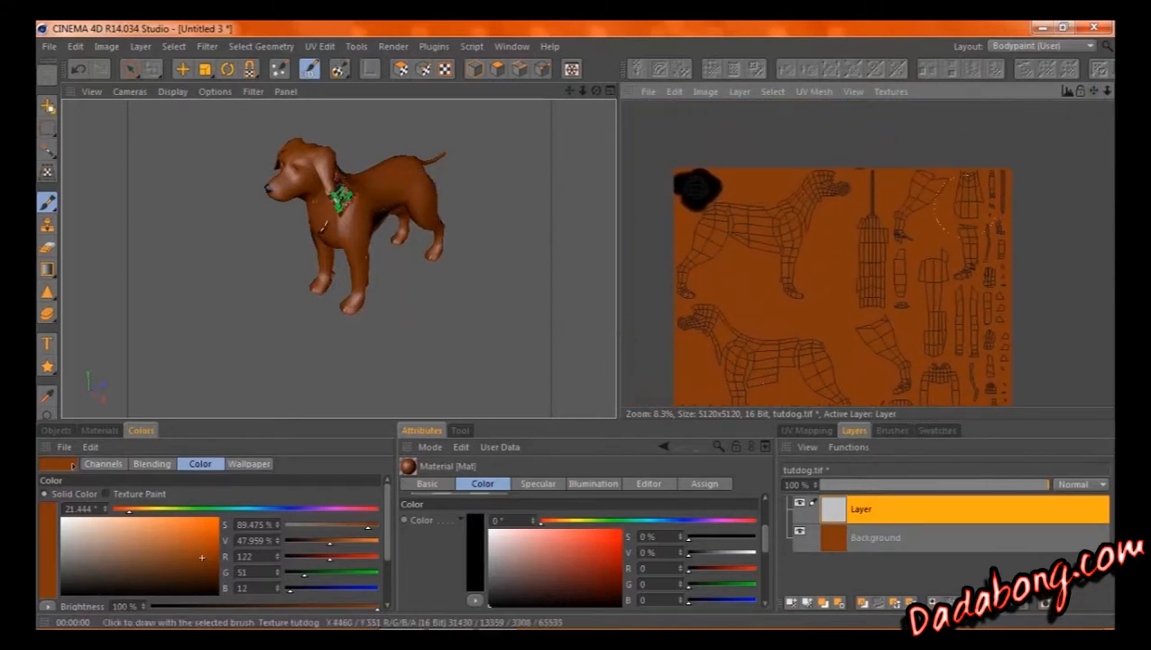
Step: Examine the circuit board and flesh patch on the dog's neck up close from several angles in the 3D view
{"action": "scroll", "coordinate": [318, 231], "scroll_direction": "up", "scroll_amount": 5}
{"action": "left_click_drag", "start_coordinate": [596, 90], "coordinate": [575, 324]}
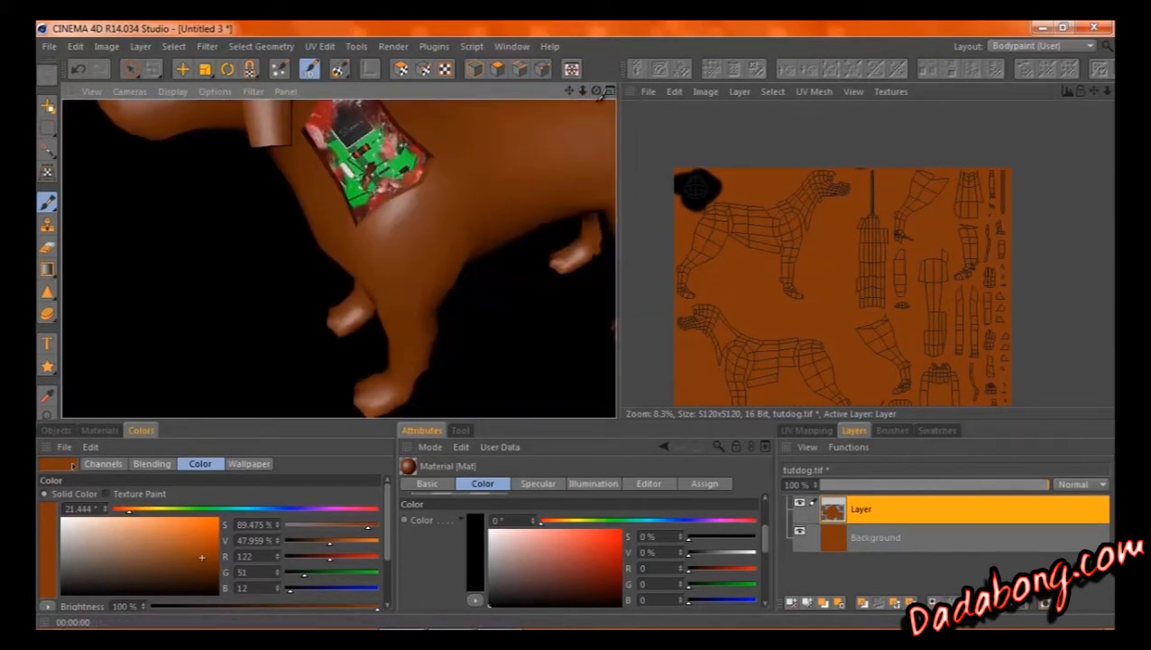
{"action": "left_click_drag", "start_coordinate": [569, 90], "coordinate": [577, 325]}
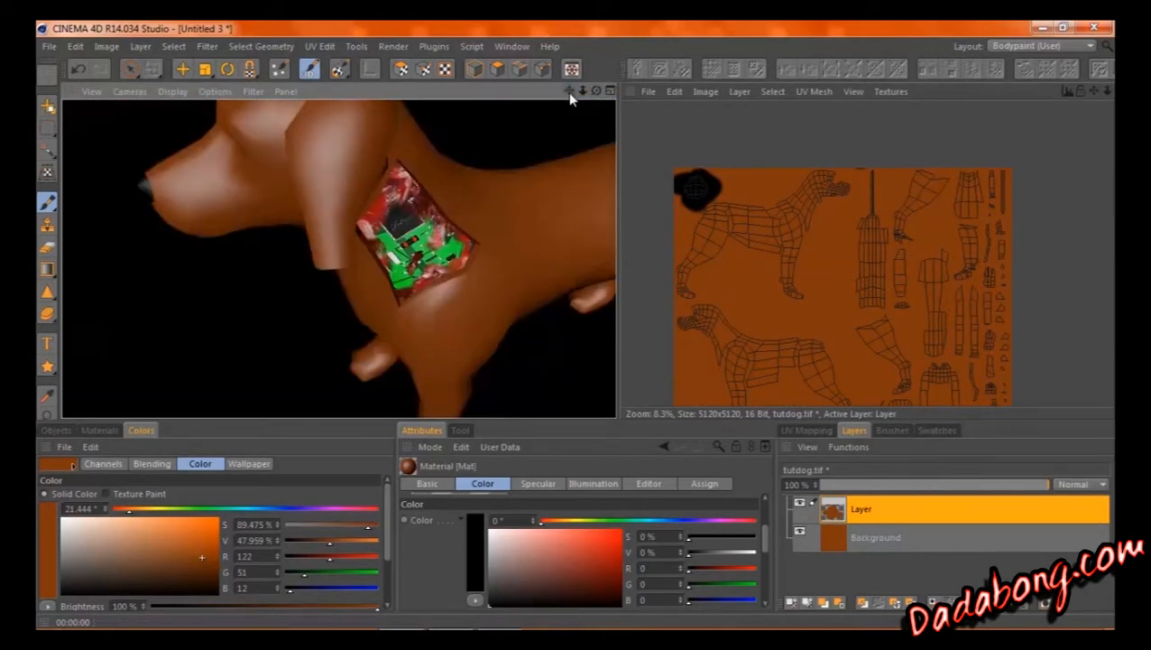
{"action": "scroll", "coordinate": [429, 255], "scroll_direction": "up", "scroll_amount": 5}
{"action": "key", "text": "r"}
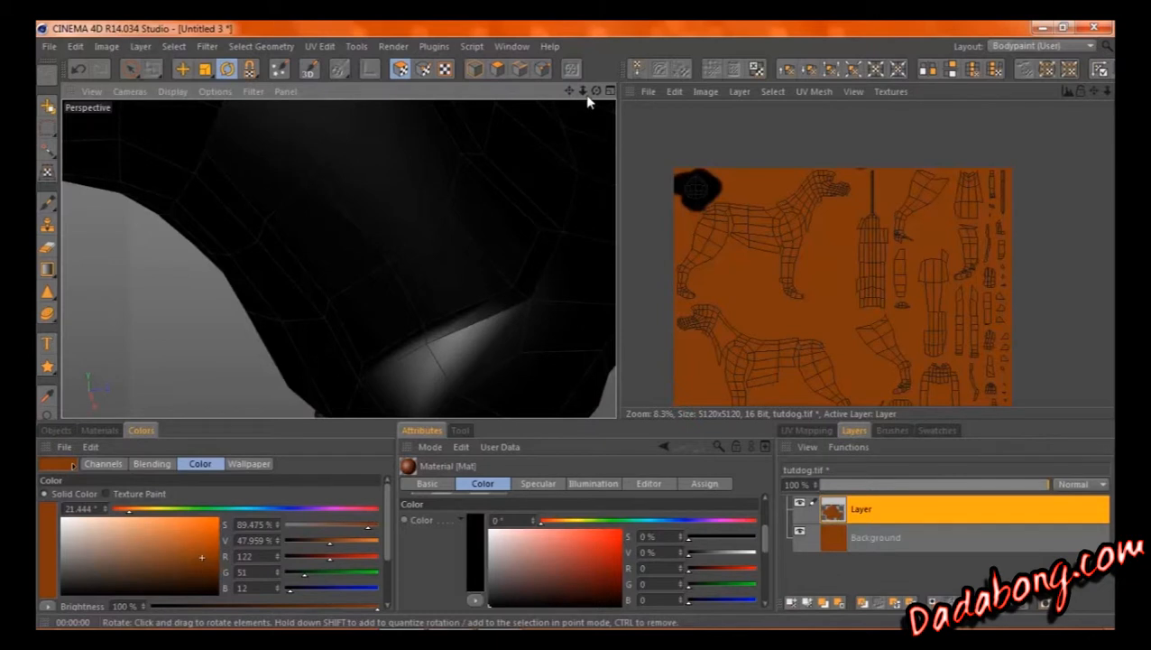
{"action": "mouse_move", "coordinate": [597, 91]}
{"action": "left_mouse_down"}
{"action": "mouse_move", "coordinate": [667, 33]}
{"action": "mouse_move", "coordinate": [611, 80]}
{"action": "left_mouse_up"}
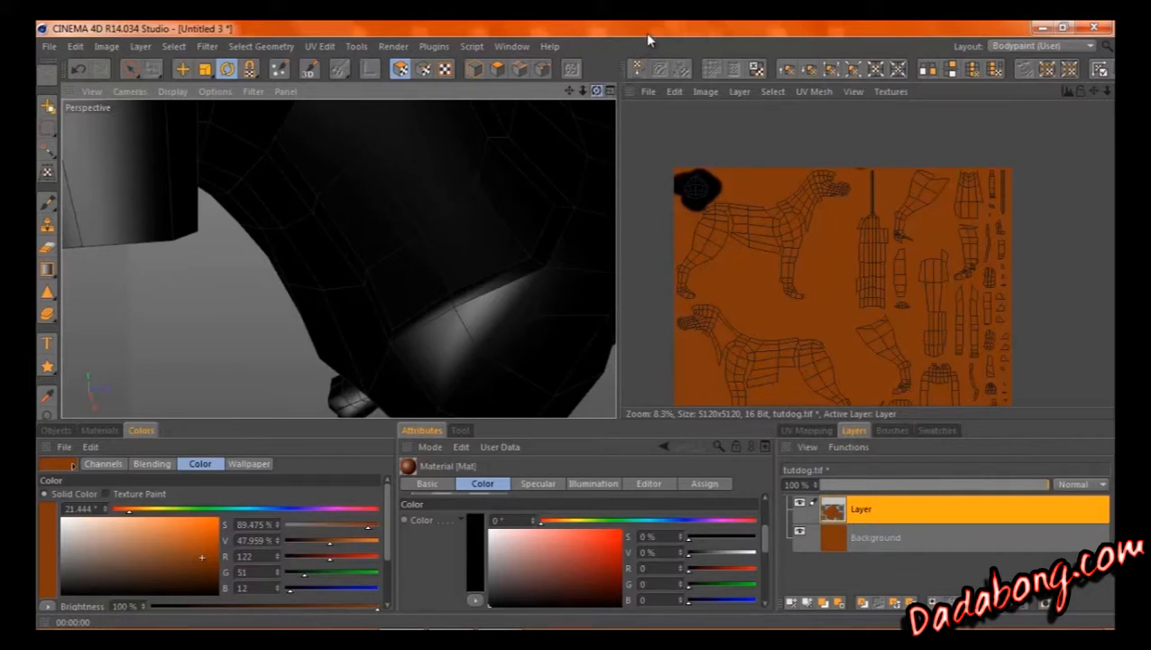
Step: Switch to UV point editing and activate the Live Selection tool
{"action": "left_click_drag", "start_coordinate": [597, 90], "coordinate": [519, 130]}
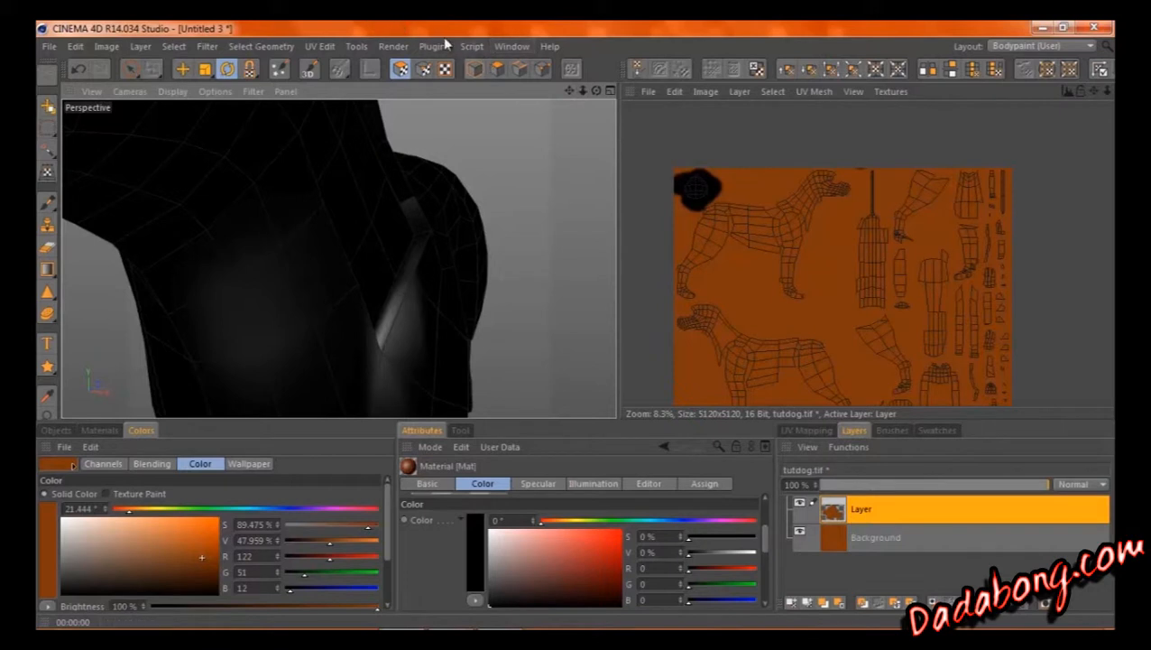
{"action": "left_click", "coordinate": [444, 70]}
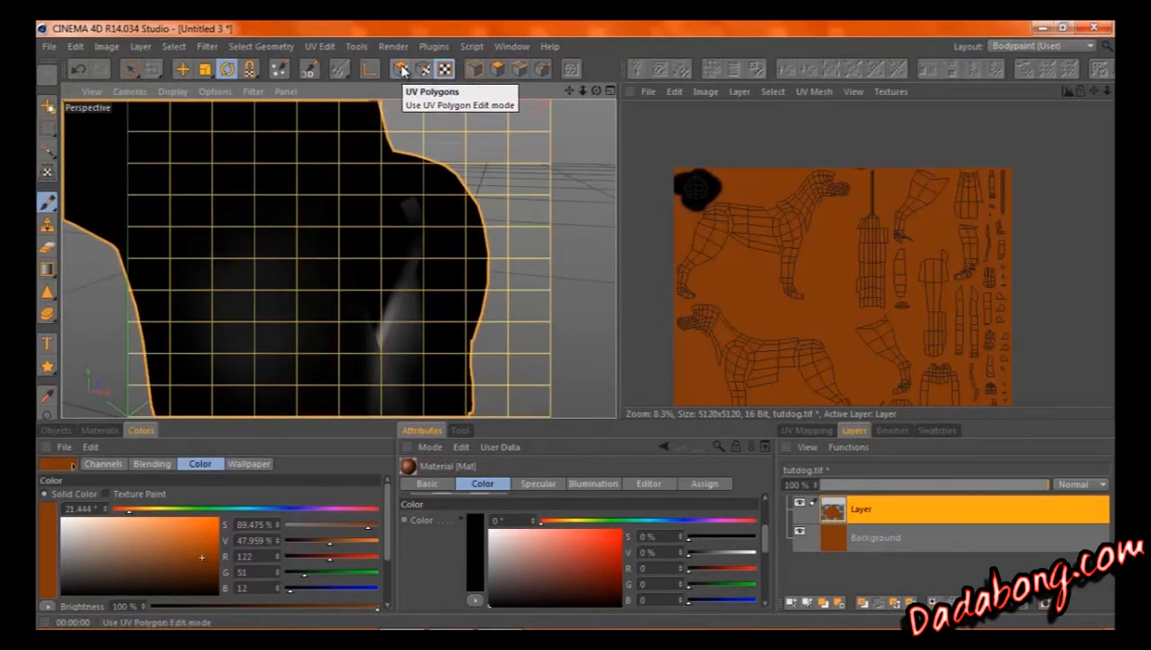
{"action": "left_click", "coordinate": [402, 69]}
{"action": "left_click", "coordinate": [422, 71]}
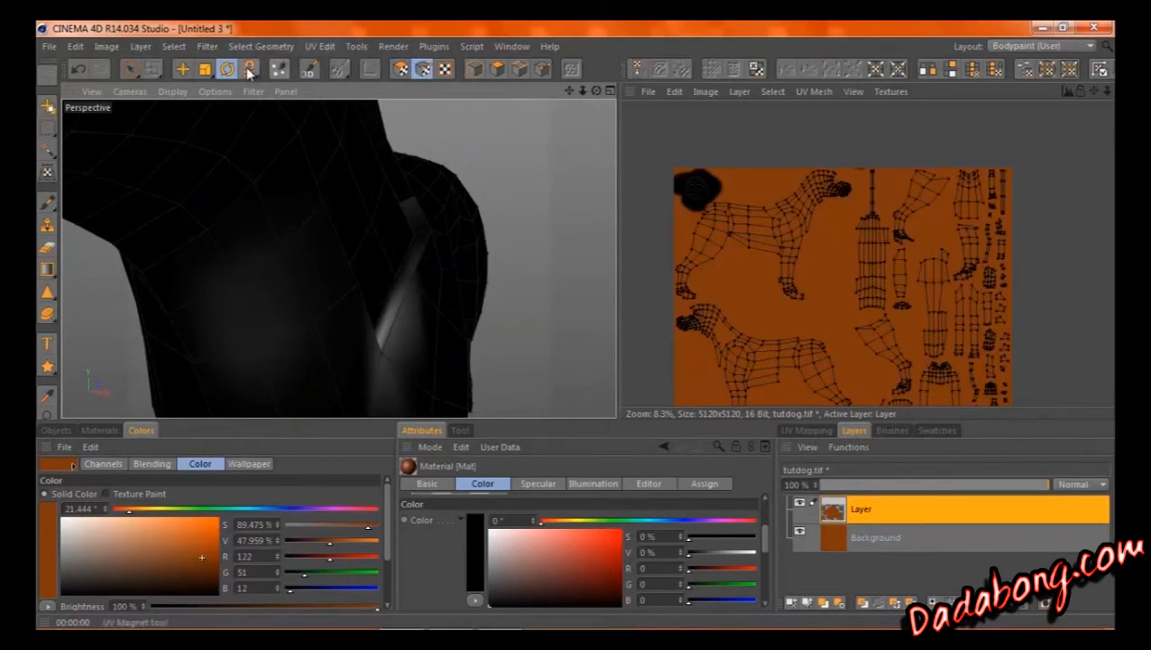
{"action": "left_click", "coordinate": [130, 71]}
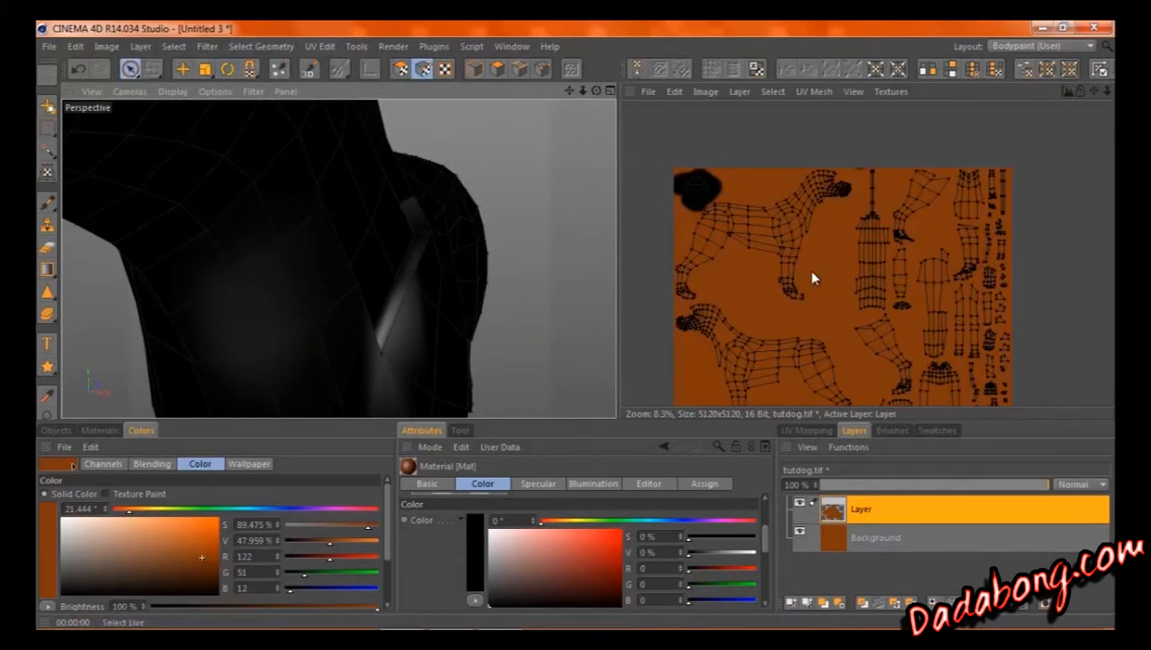
Step: Try to move the UV points across the upper part of the long striped island, and undo the move
{"action": "scroll", "coordinate": [811, 273], "scroll_direction": "up", "scroll_amount": 3}
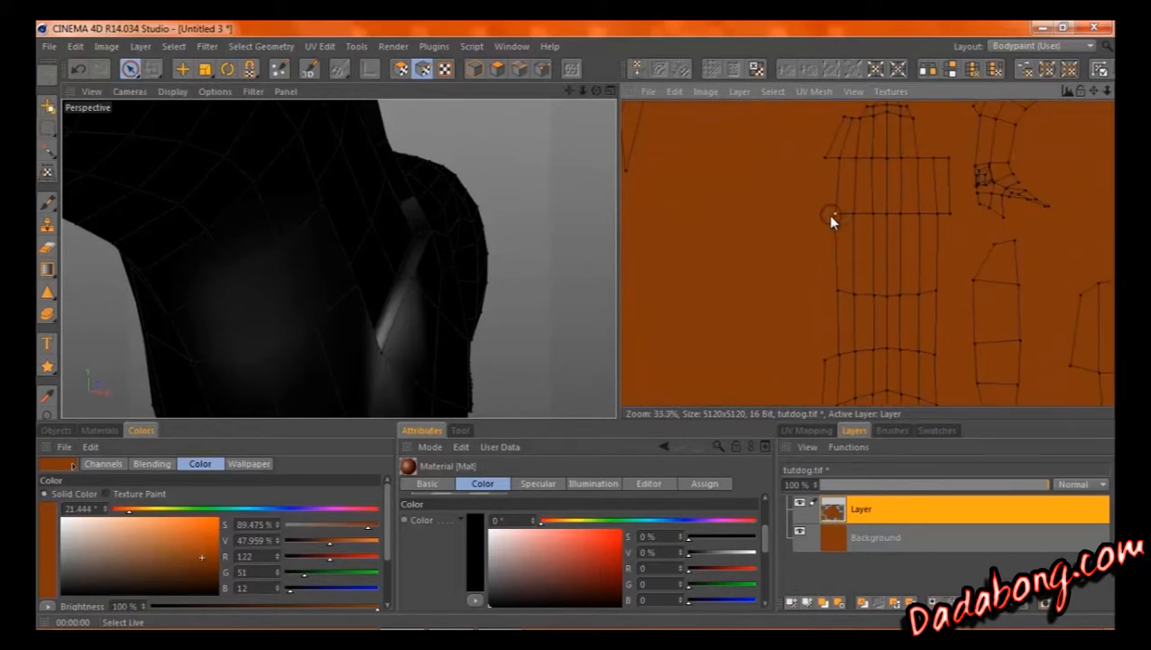
{"action": "left_click_drag", "start_coordinate": [830, 218], "coordinate": [897, 218]}
{"action": "left_click", "coordinate": [183, 70]}
{"action": "left_click_drag", "start_coordinate": [783, 196], "coordinate": [704, 166]}
{"action": "left_click_drag", "start_coordinate": [620, 324], "coordinate": [622, 324]}
{"action": "key", "text": "ctrl+z"}
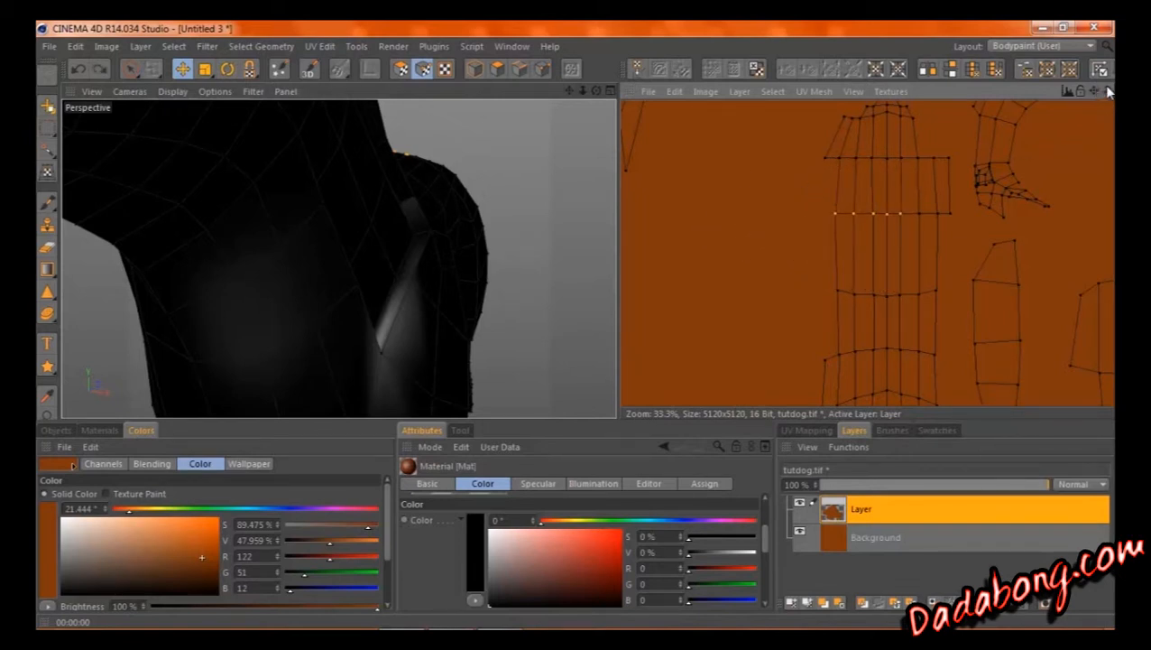
Step: Select the UV points around the large black chip on the painted circuit board island and move them onto the plain brown area
{"action": "left_click_drag", "start_coordinate": [1108, 90], "coordinate": [621, 332]}
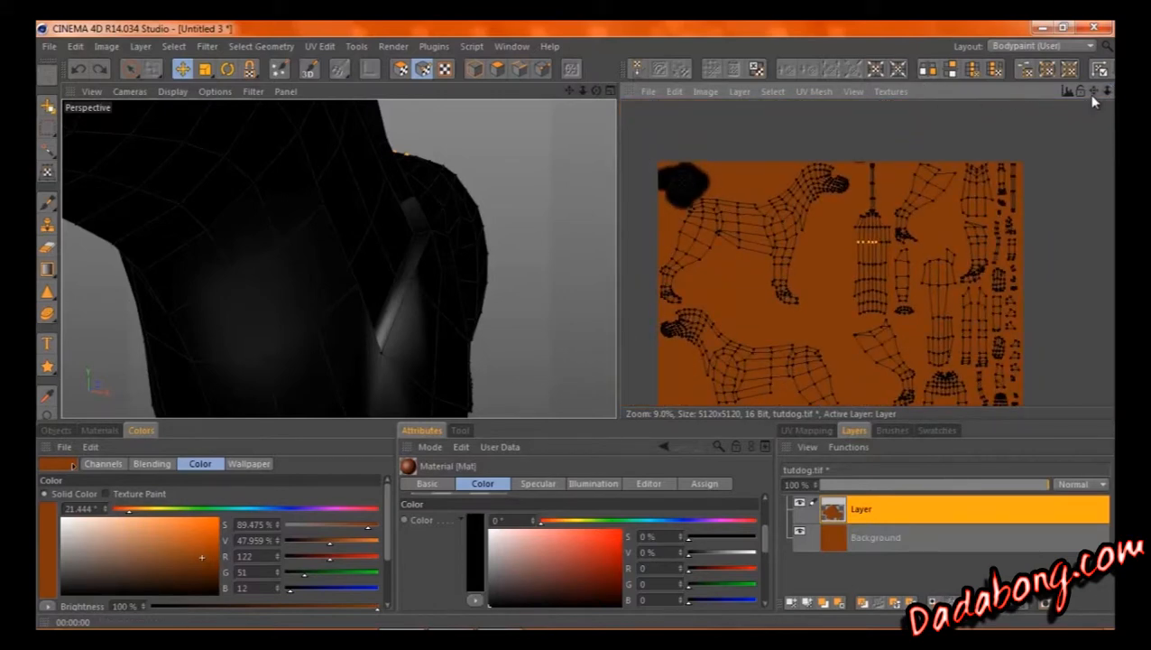
{"action": "left_click_drag", "start_coordinate": [1094, 91], "coordinate": [616, 320]}
{"action": "scroll", "coordinate": [806, 261], "scroll_direction": "up", "scroll_amount": 5}
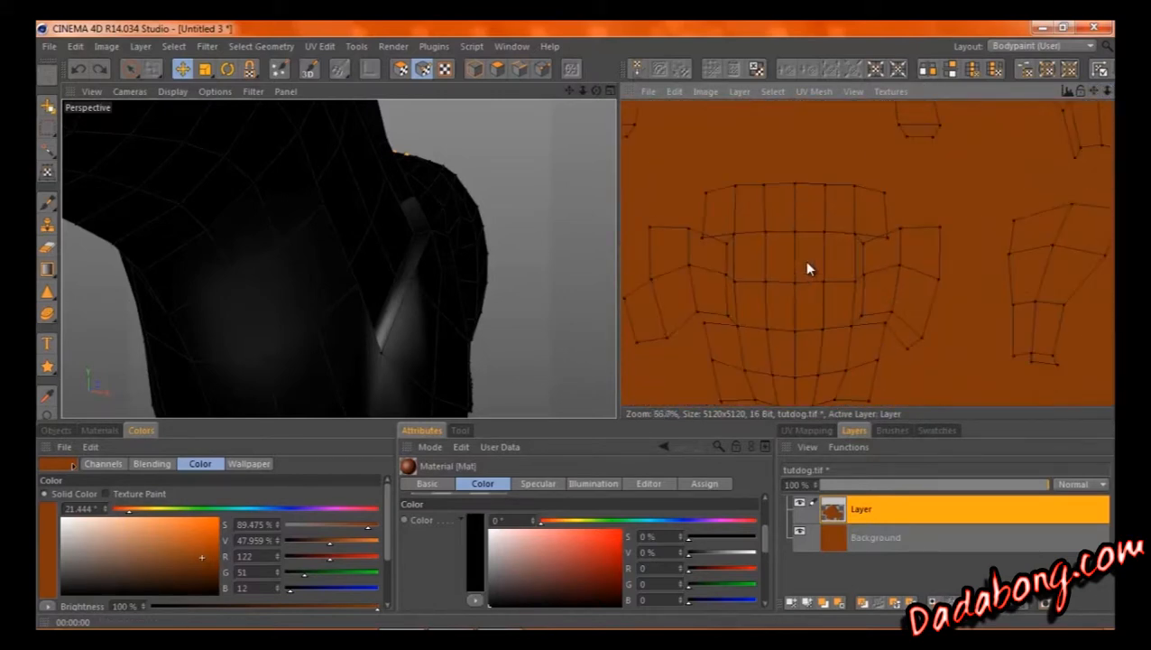
{"action": "scroll", "coordinate": [807, 268], "scroll_direction": "up", "scroll_amount": 2}
{"action": "left_click_drag", "start_coordinate": [1093, 91], "coordinate": [617, 326]}
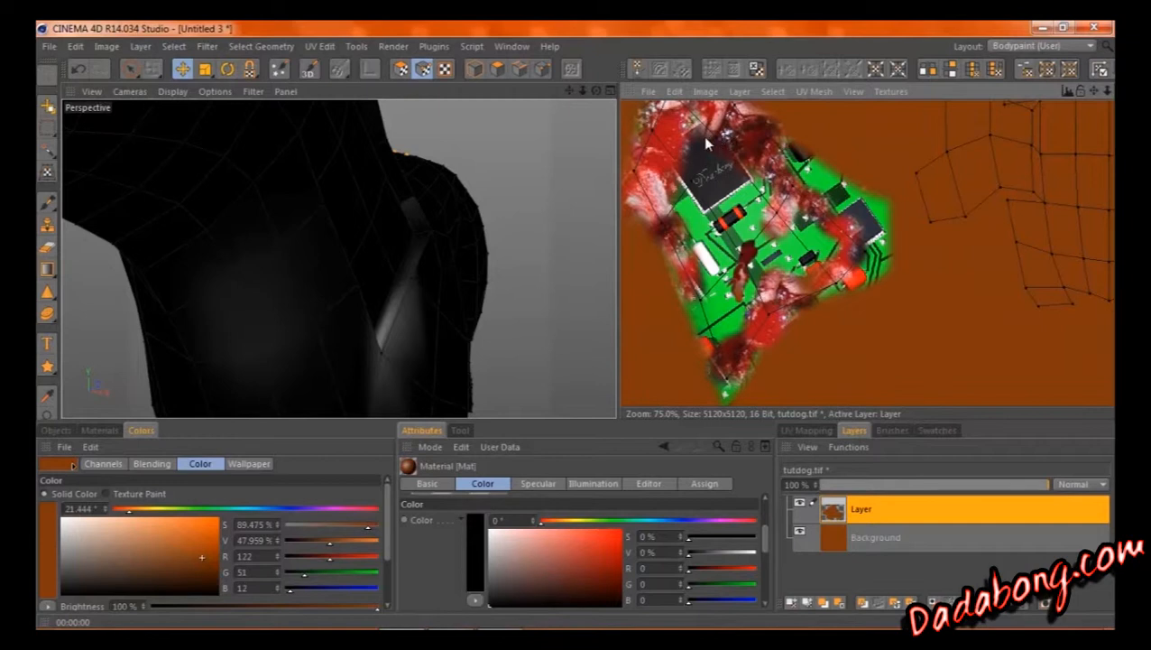
{"action": "left_click", "coordinate": [130, 68]}
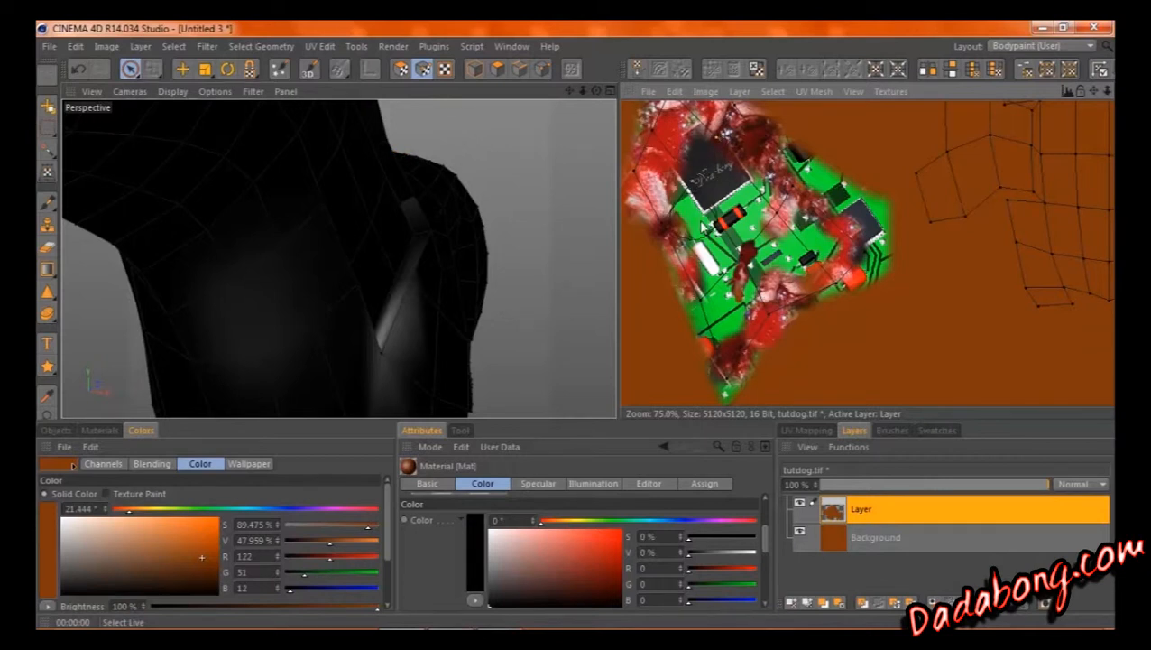
{"action": "left_click", "coordinate": [702, 154]}
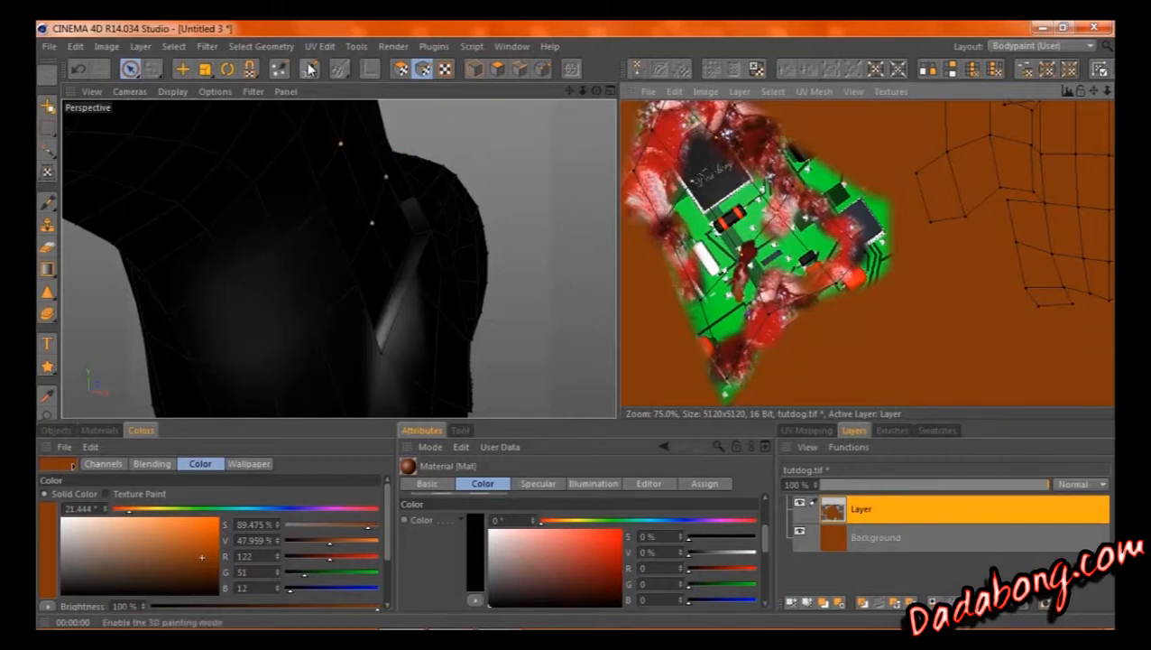
{"action": "left_click", "coordinate": [182, 69]}
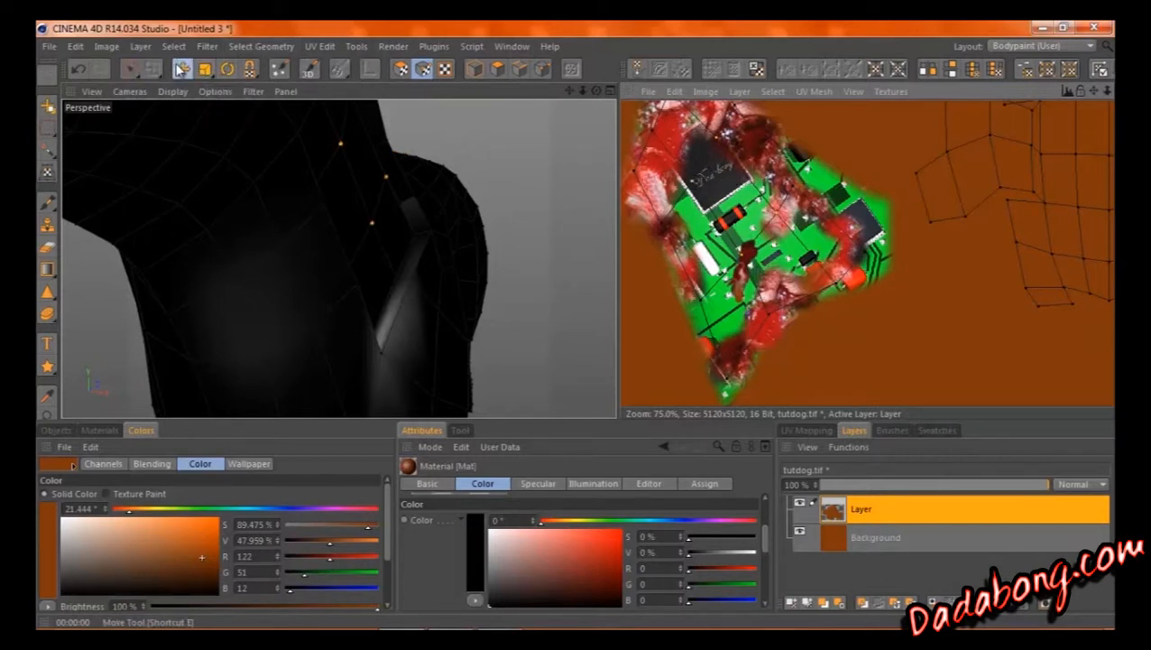
{"action": "left_click_drag", "start_coordinate": [659, 260], "coordinate": [619, 323]}
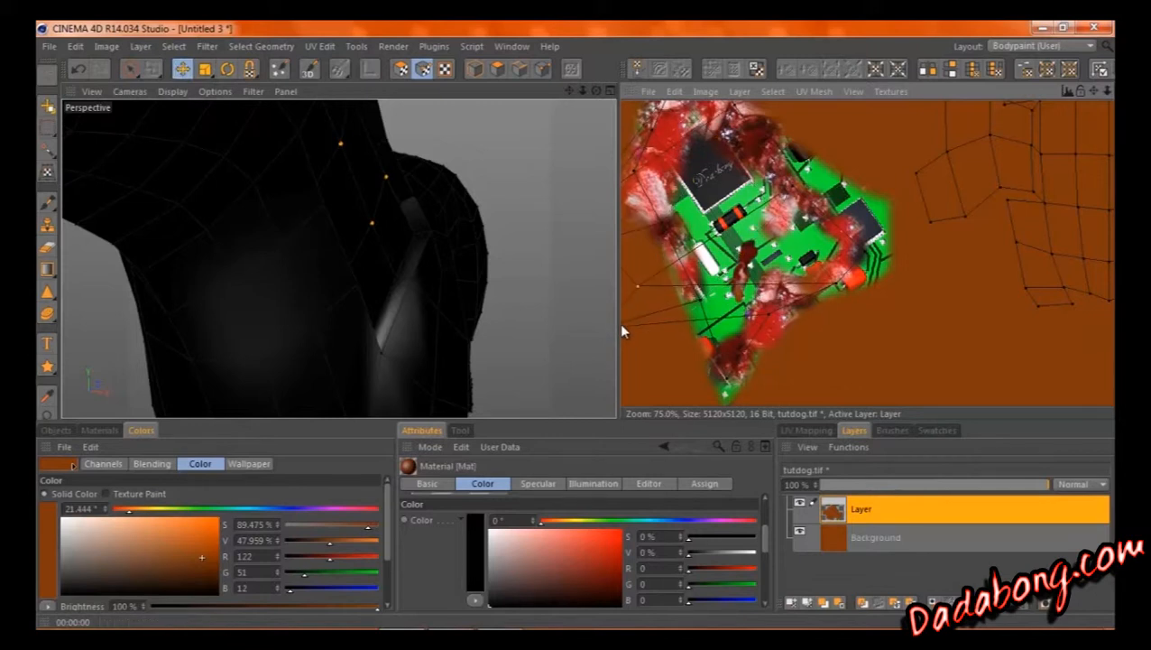
Step: Render the dog's neck to check the displaced UV points' effect on the texture, and undo the point move
{"action": "left_click", "coordinate": [597, 91]}
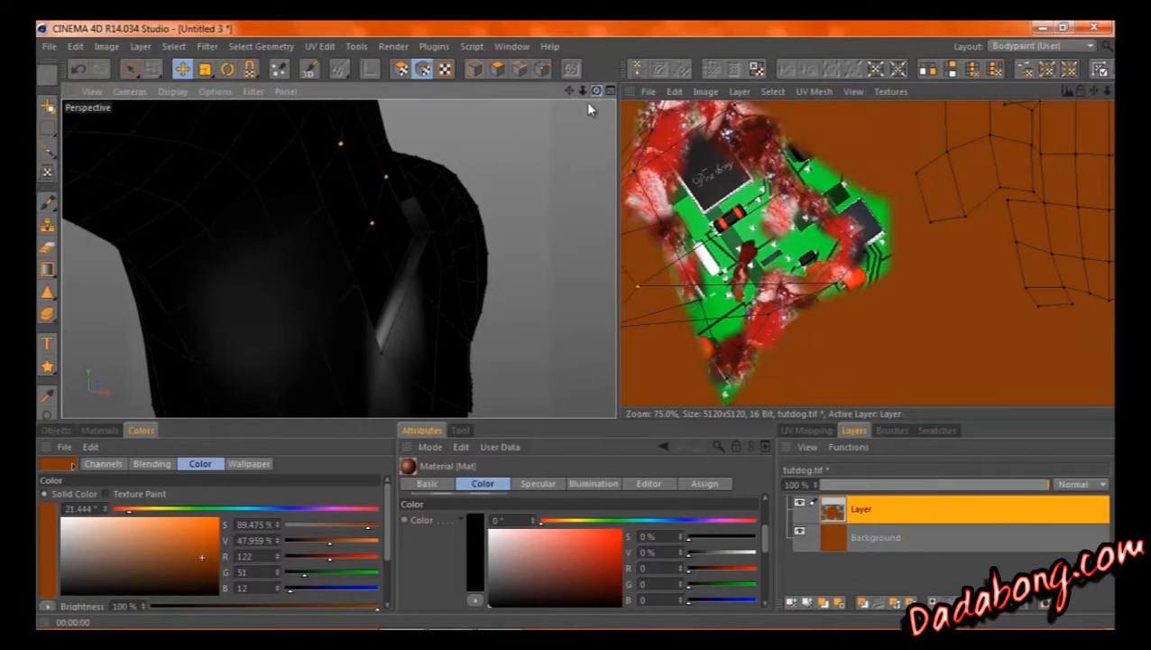
{"action": "left_click_drag", "start_coordinate": [442, 228], "coordinate": [576, 329], "text": "alt"}
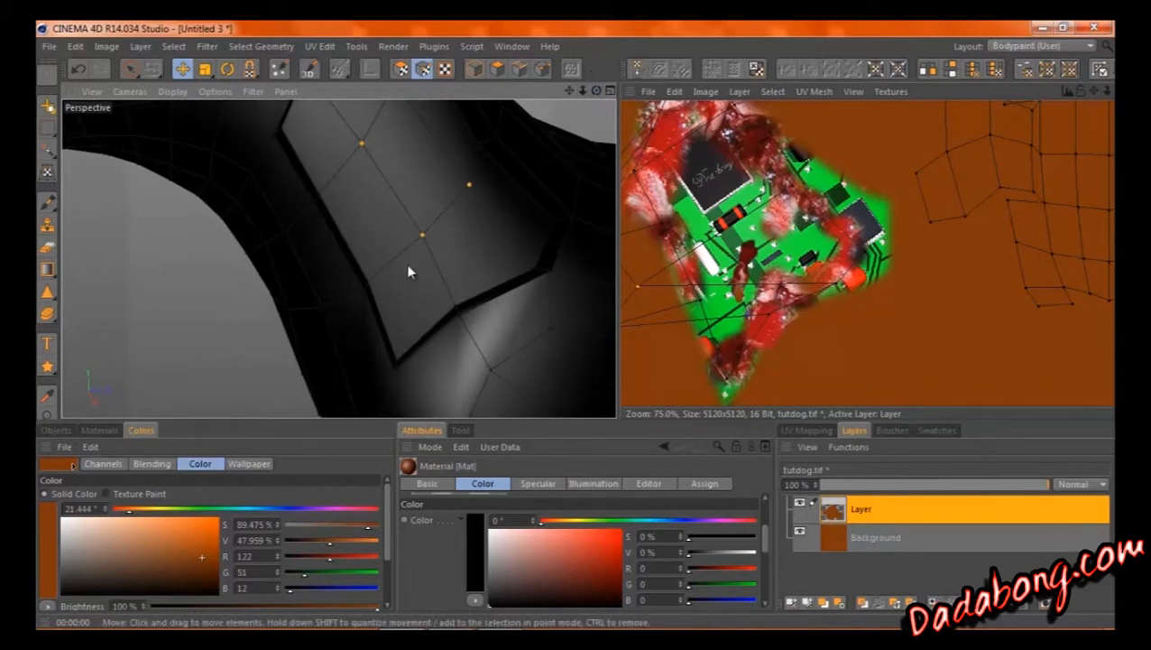
{"action": "left_click_drag", "start_coordinate": [450, 139], "coordinate": [529, 133], "text": "alt"}
{"action": "key", "text": "ctrl+r"}
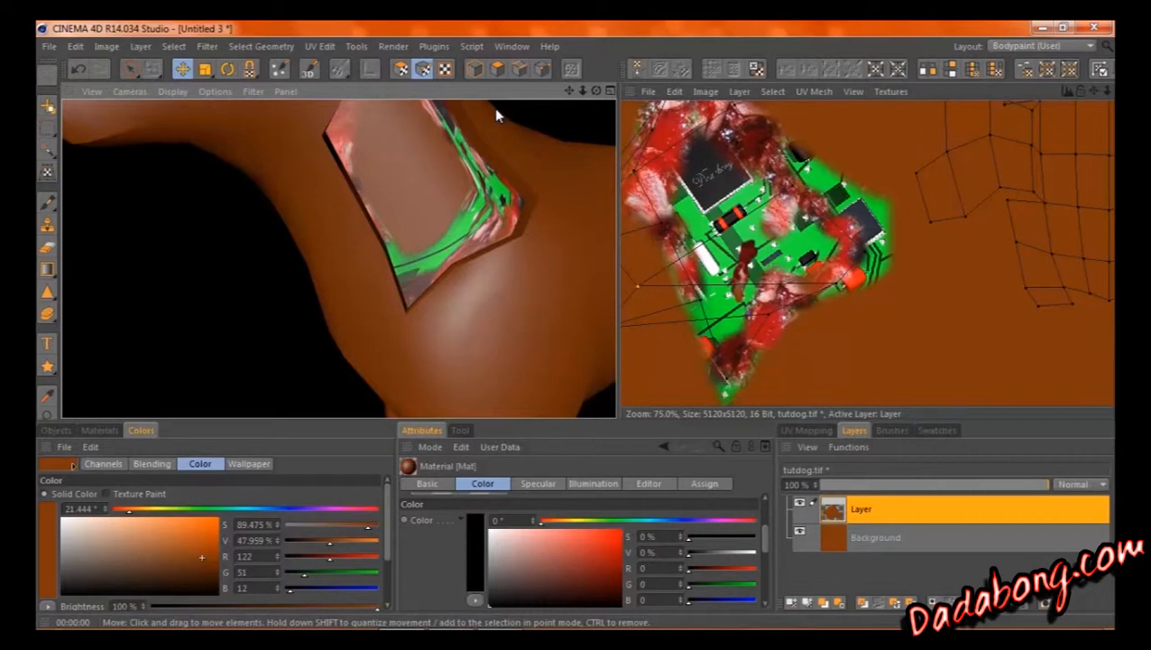
{"action": "key", "text": "ctrl+z"}
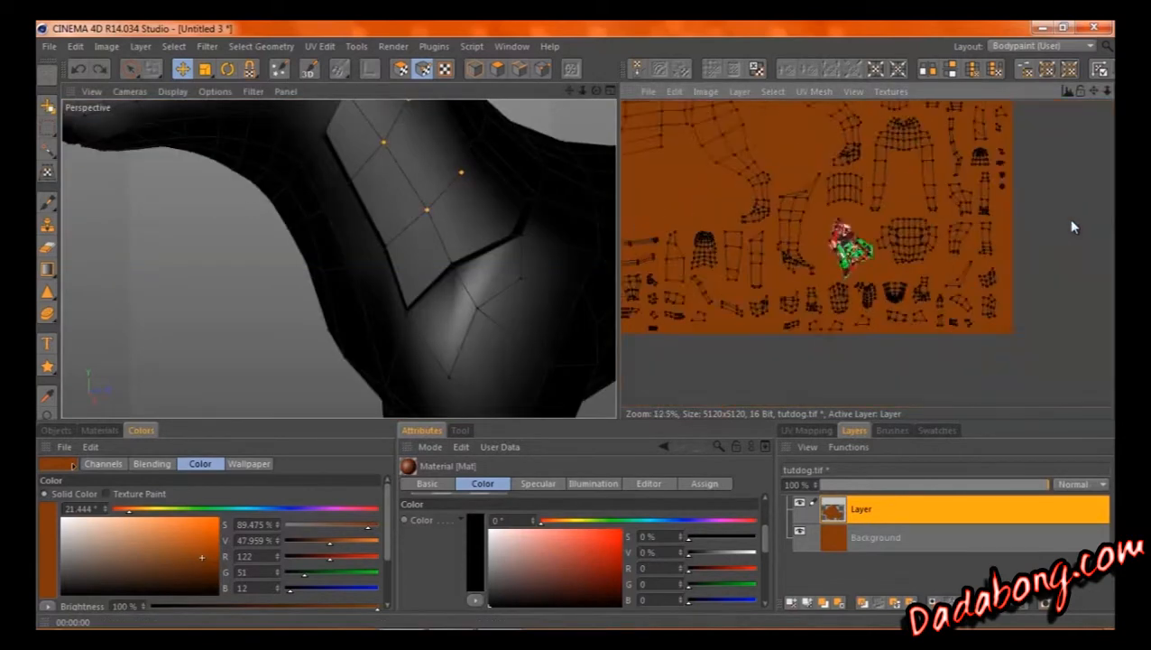
{"action": "left_click_drag", "start_coordinate": [1094, 91], "coordinate": [1129, 222]}
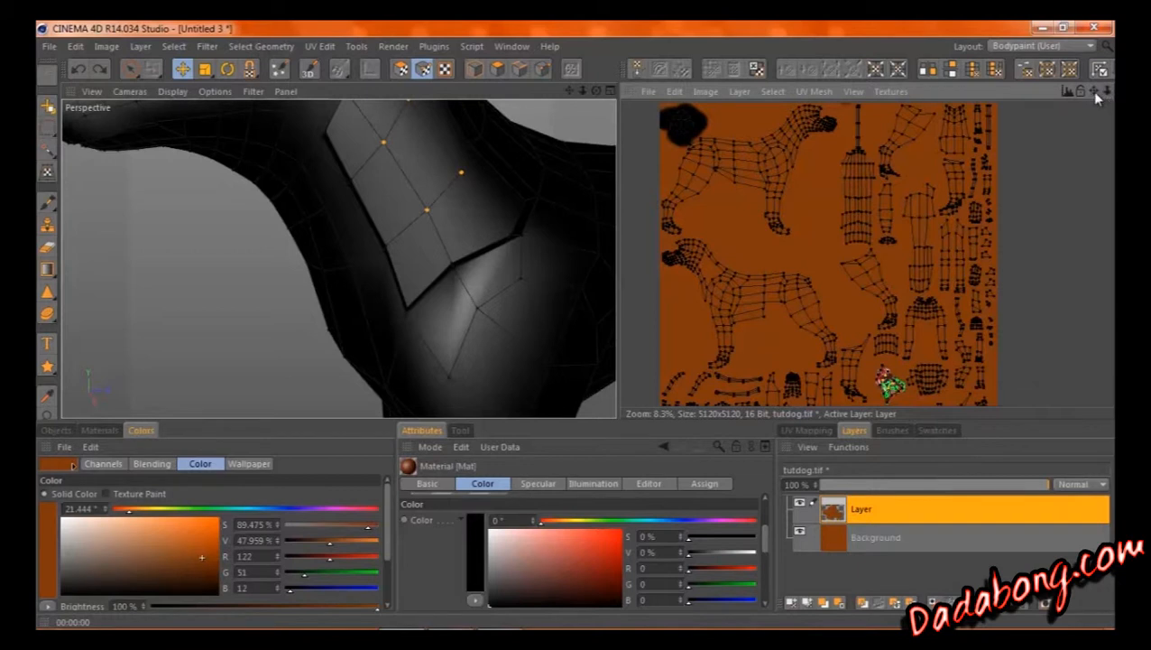
{"action": "left_click_drag", "start_coordinate": [1095, 92], "coordinate": [622, 326]}
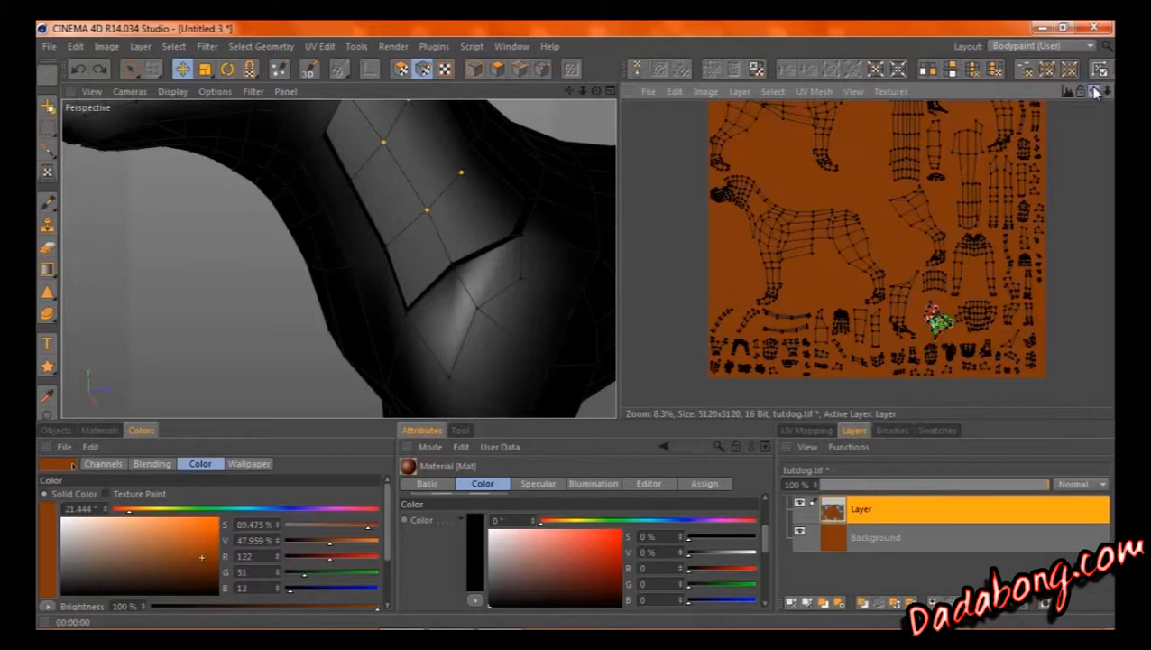
{"action": "left_click_drag", "start_coordinate": [1095, 92], "coordinate": [619, 324]}
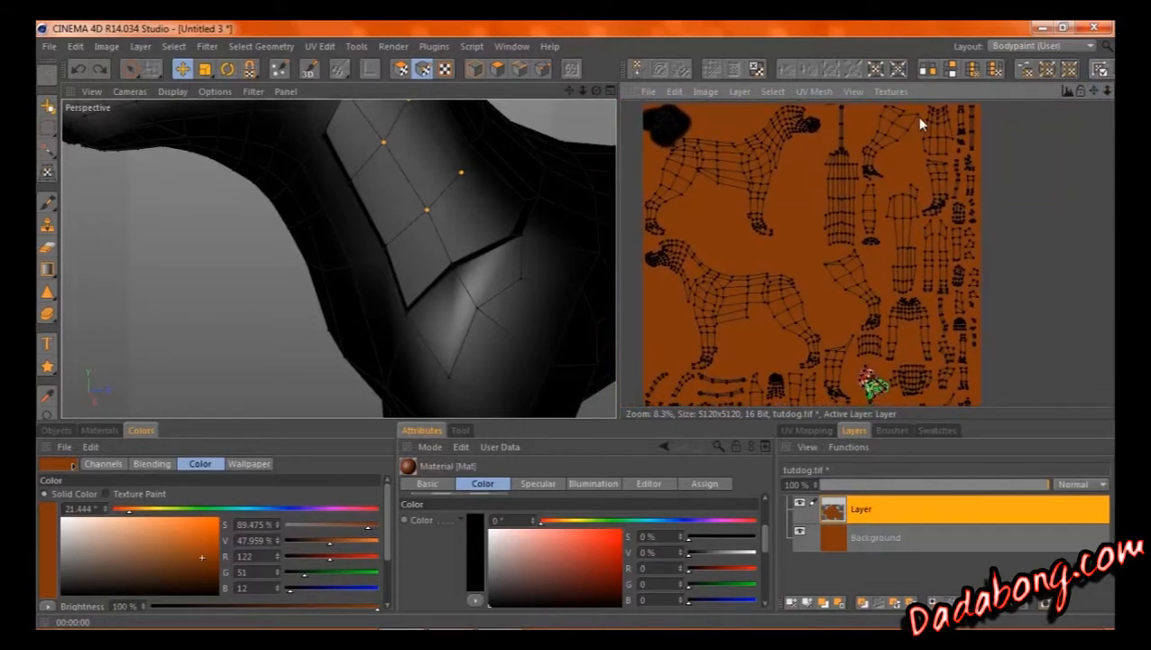